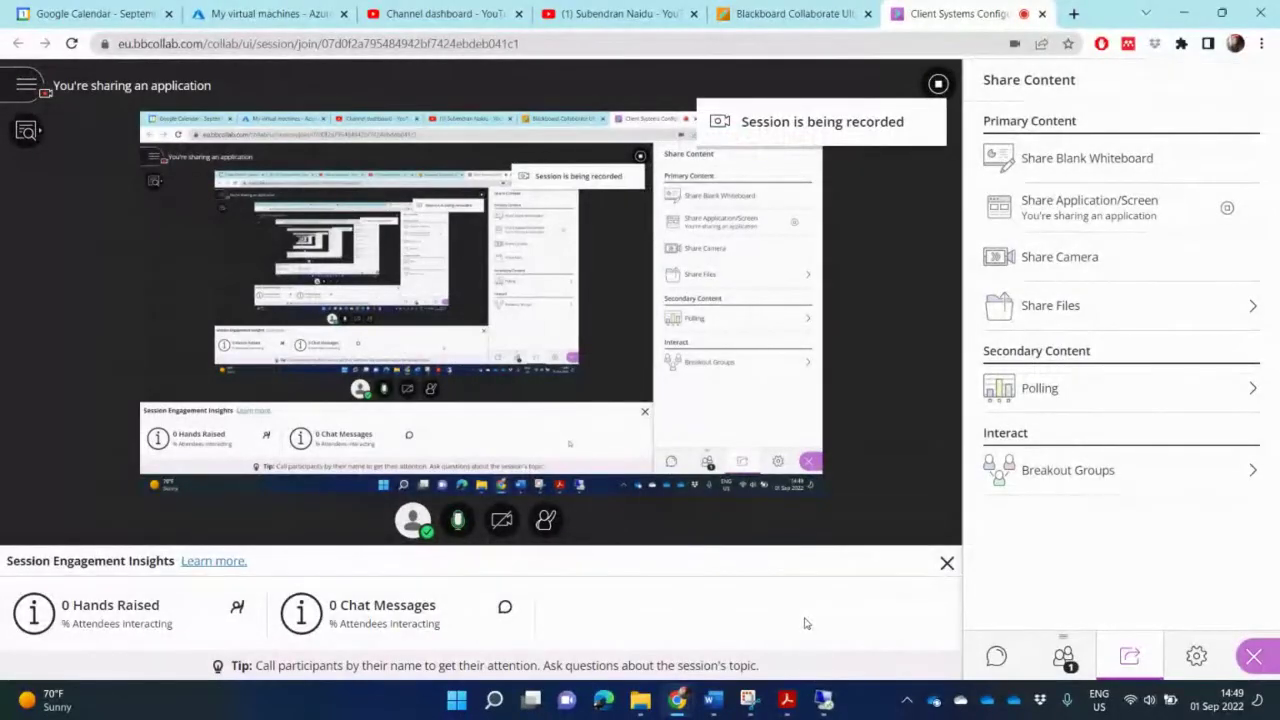
Step: Bring the Remote Desktop lab session showing Hyper-V Manager to the front
click(823, 699)
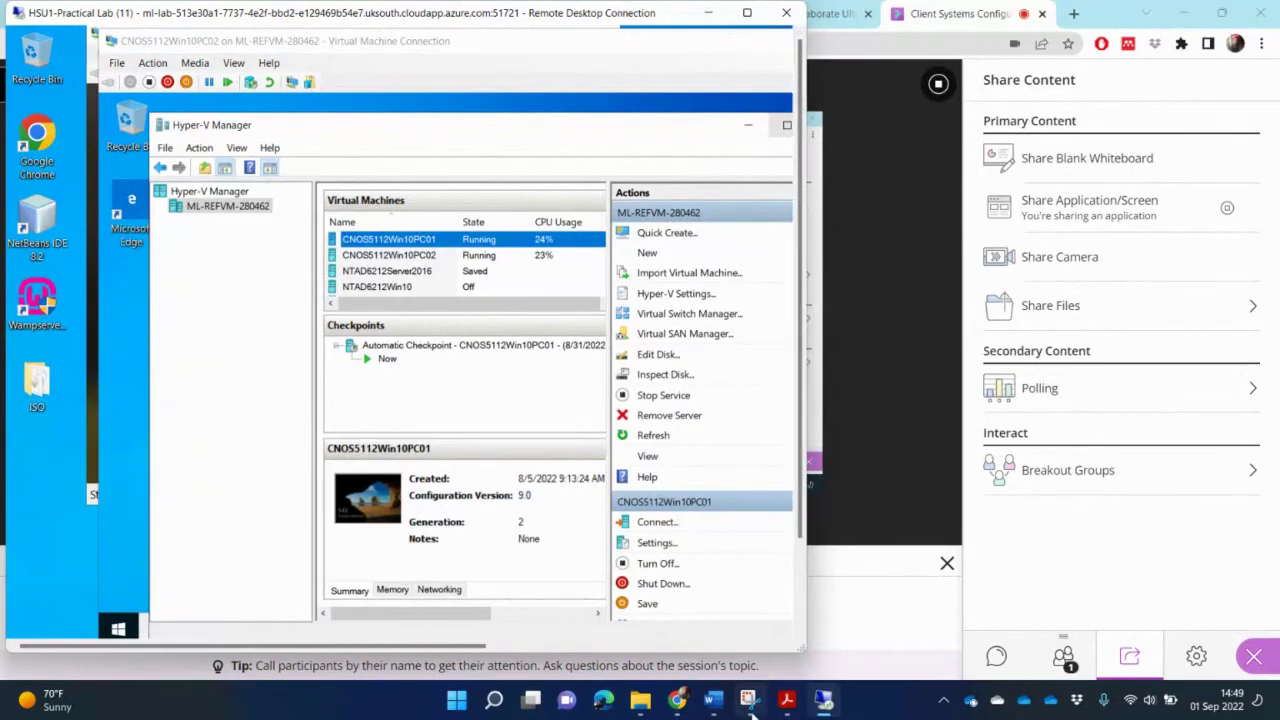
Step: Review the user table in the assignment PDF, then bring up the CNOS5112Win10PC02 VM connection
click(788, 702)
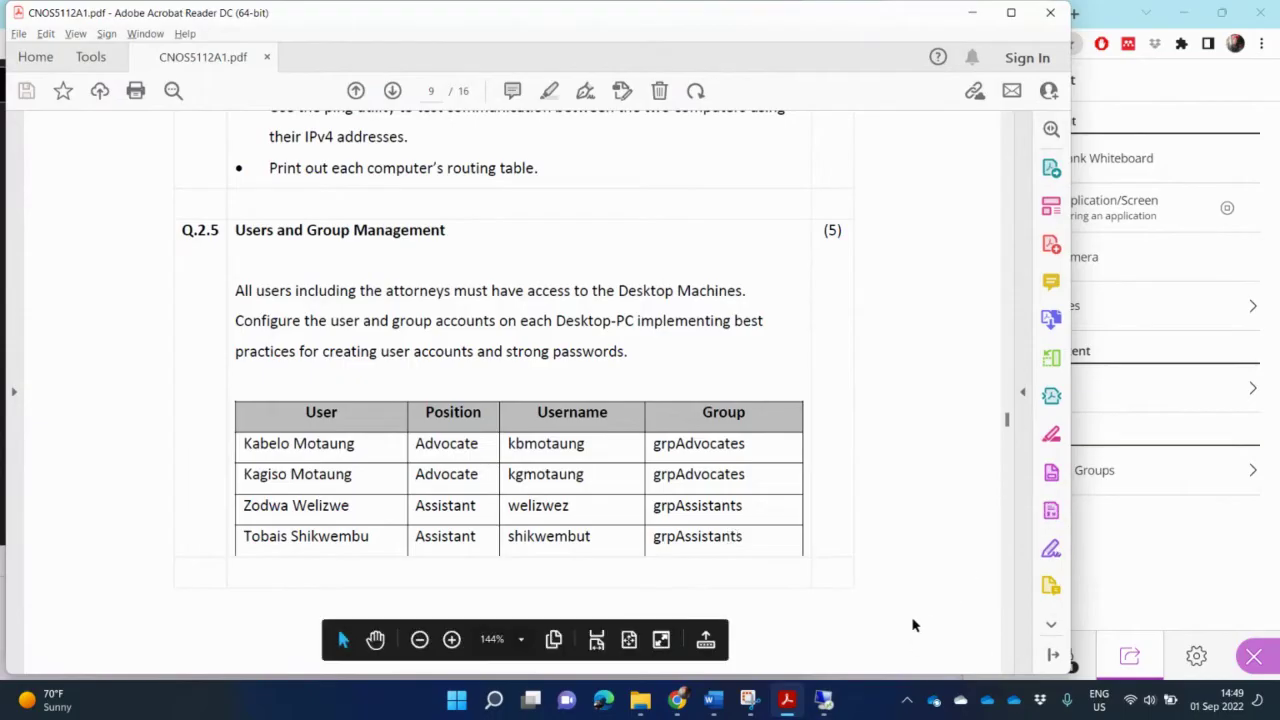
click(823, 700)
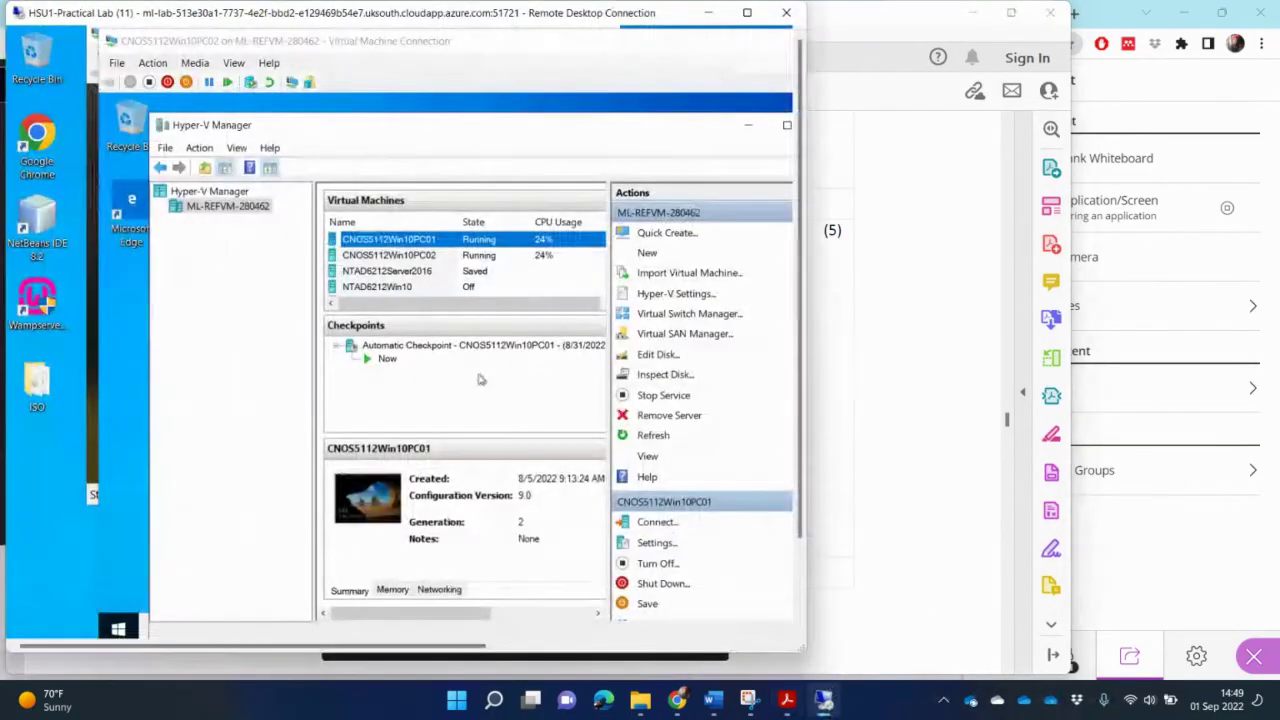
click(292, 352)
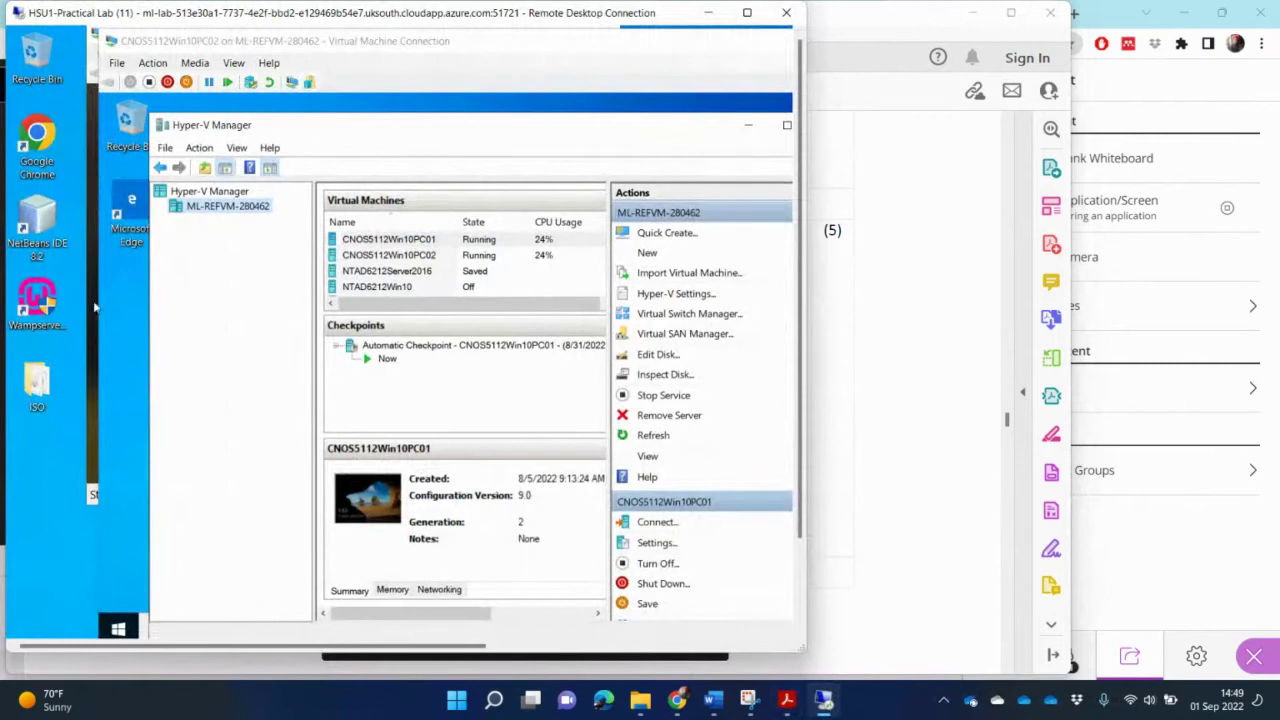
Step: Widen the PC02 VM window and launch Computer Management from the Start button's menu
click(113, 324)
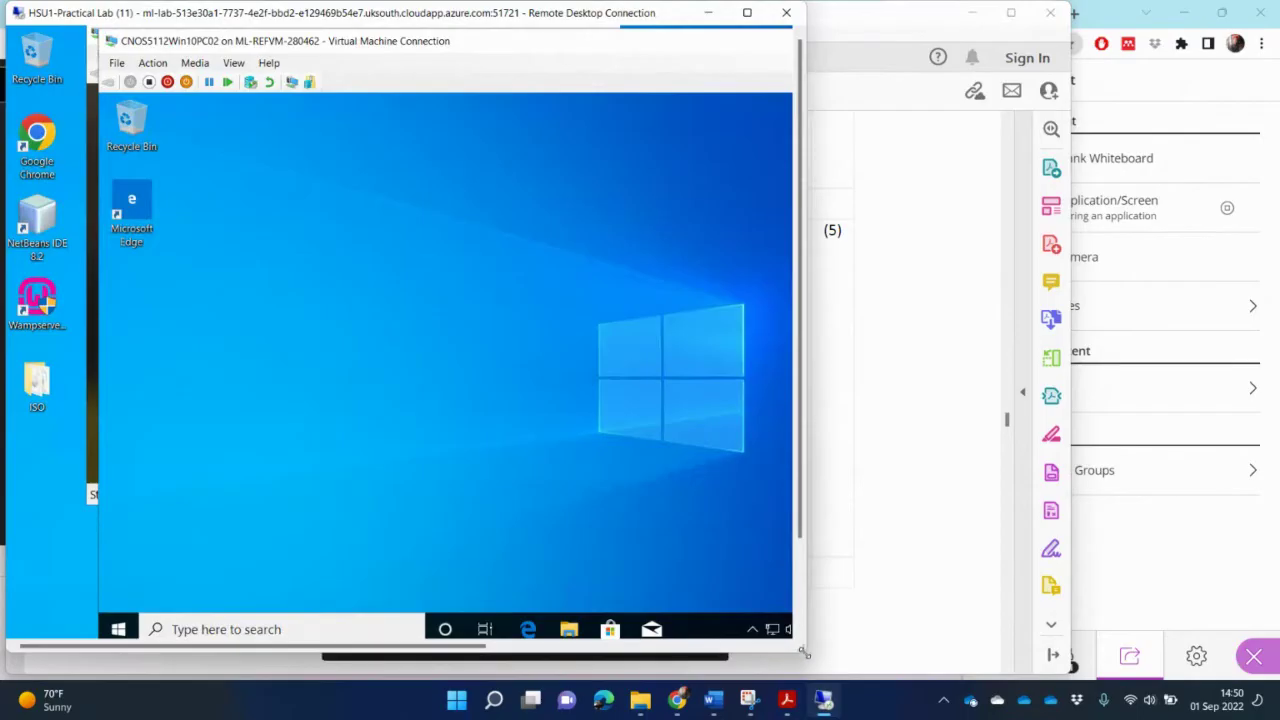
drag(808, 655, 904, 662)
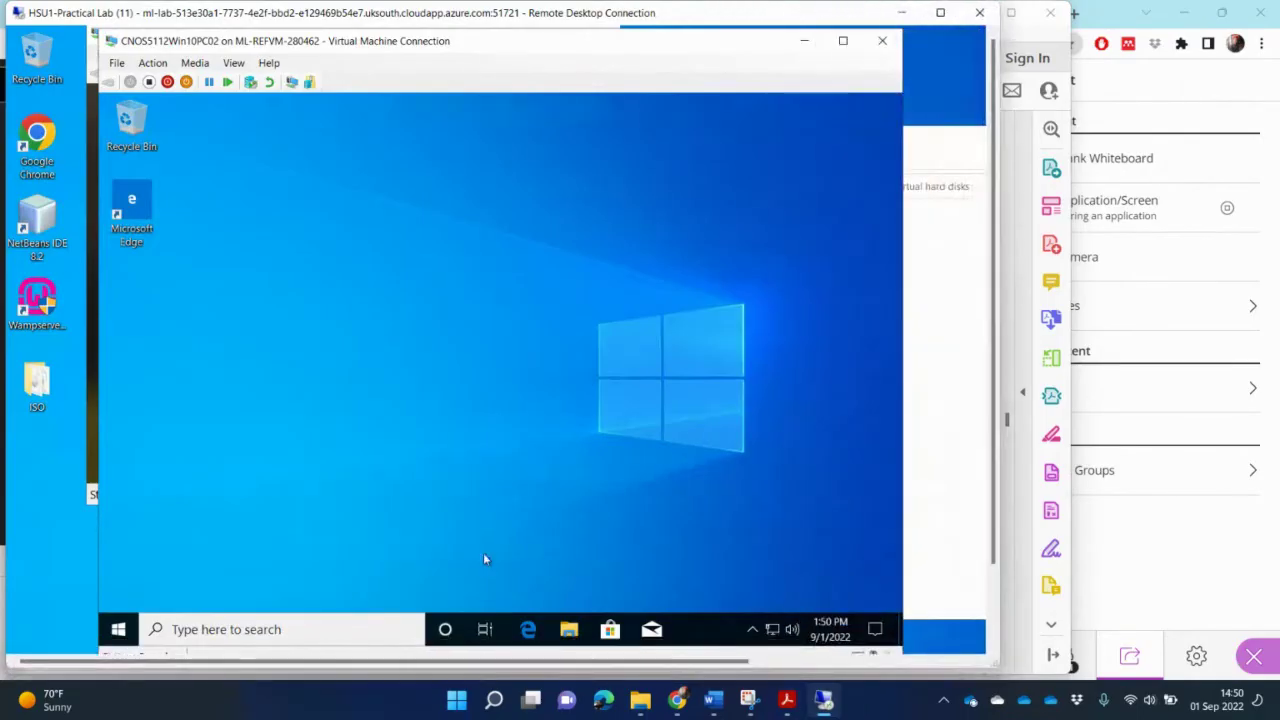
right_click(116, 631)
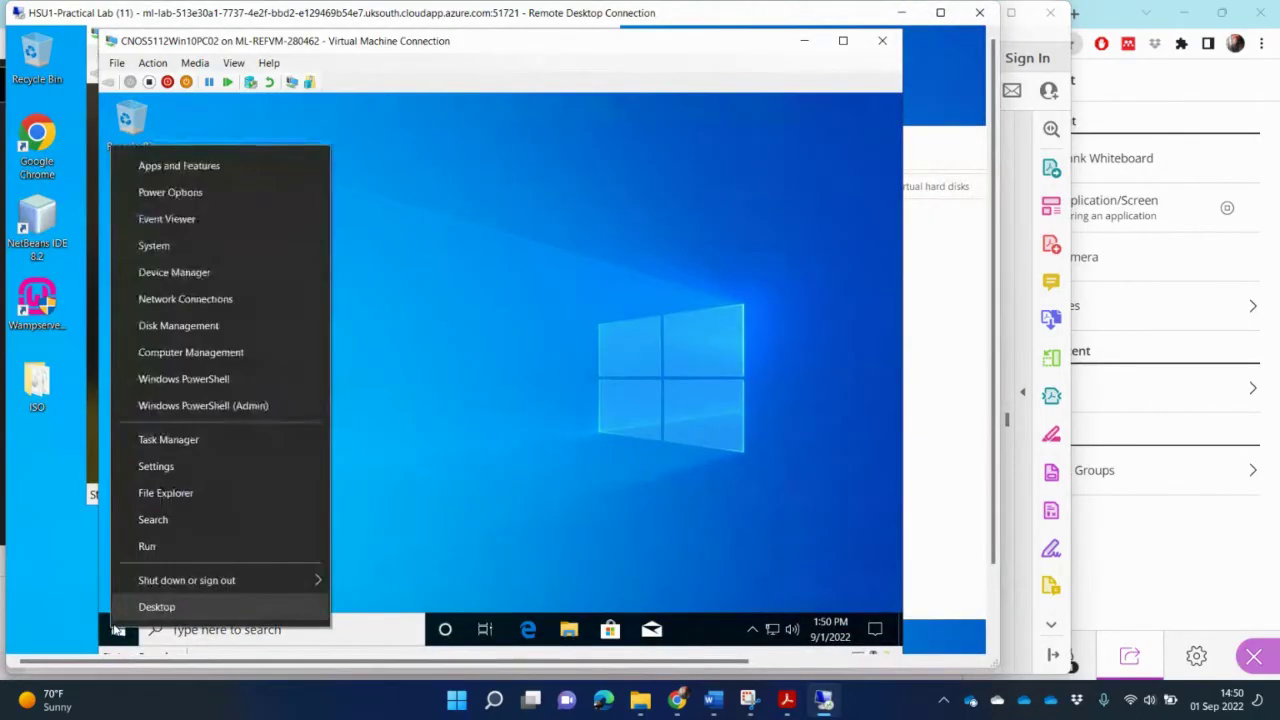
click(205, 360)
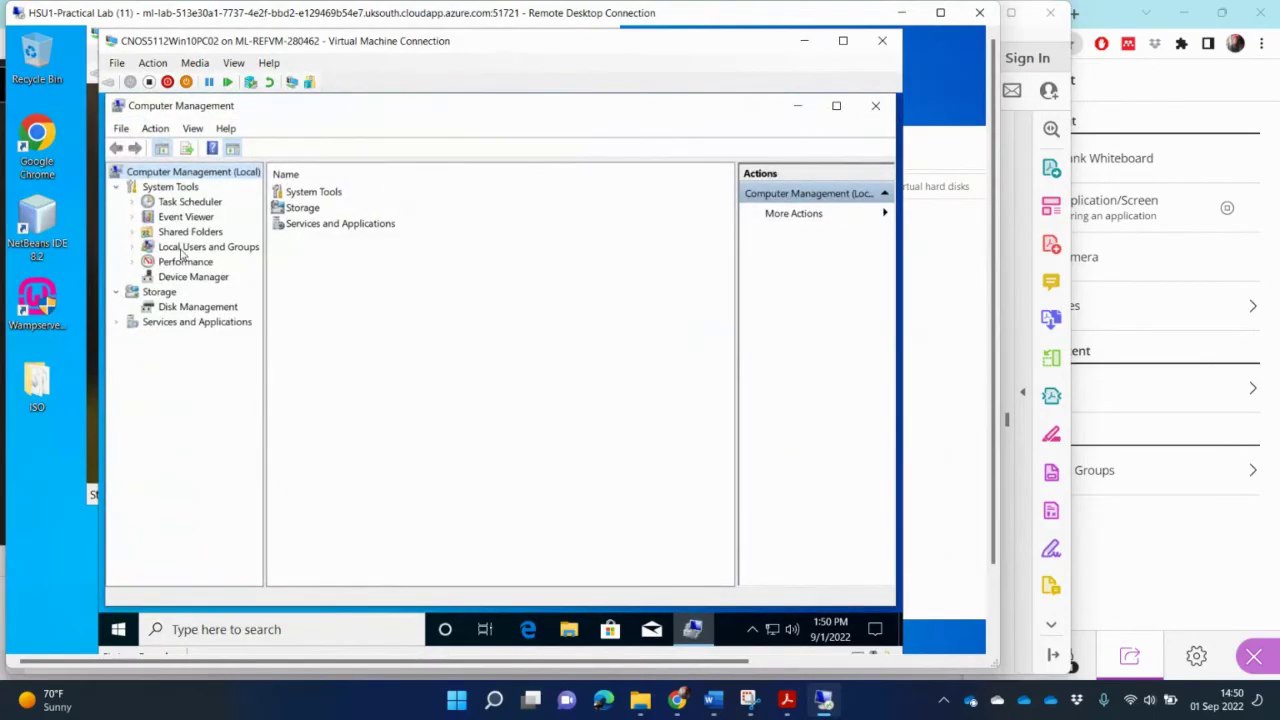
Step: Widen the tree pane and expand Local Users and Groups to list the Users folder
click(183, 250)
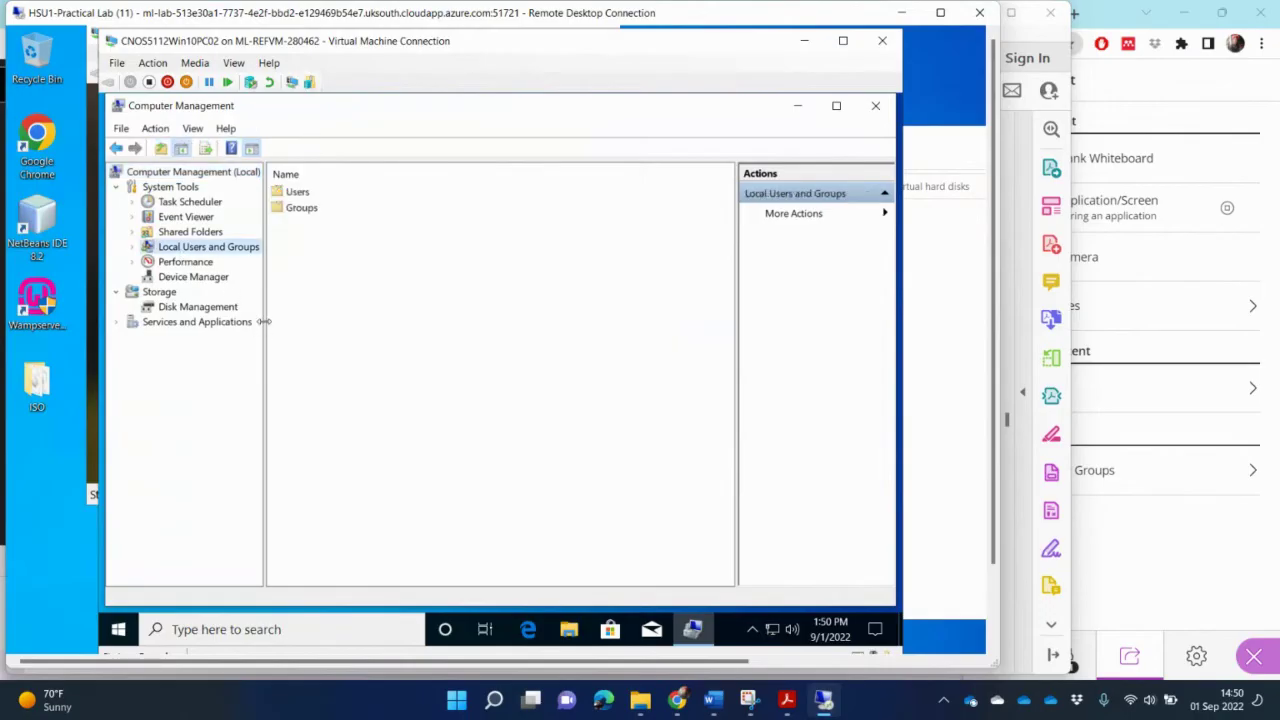
drag(265, 321, 379, 352)
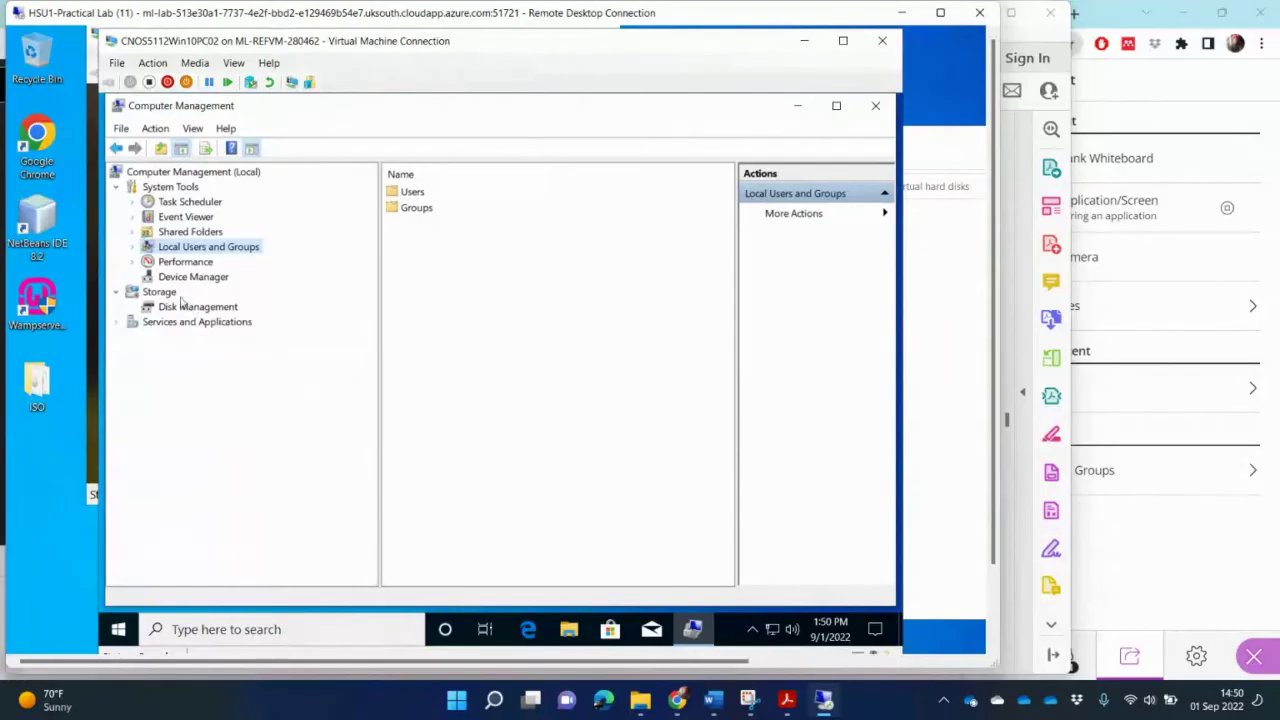
click(132, 247)
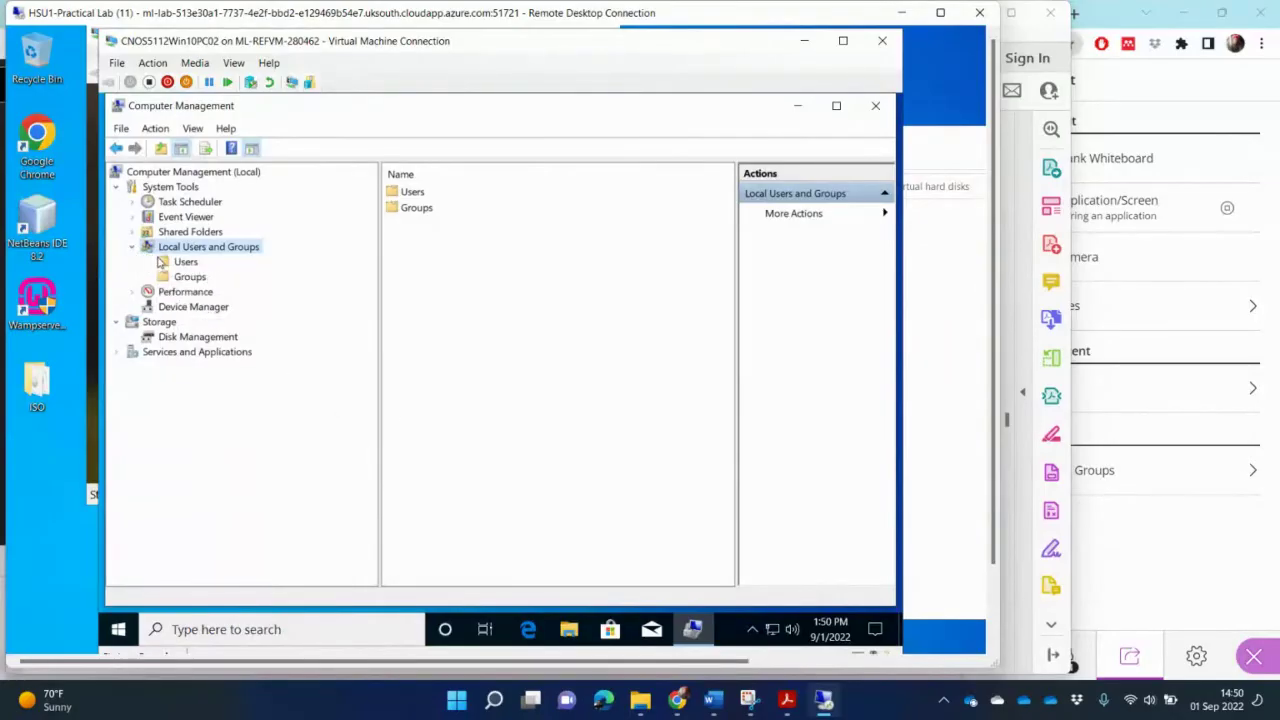
click(180, 262)
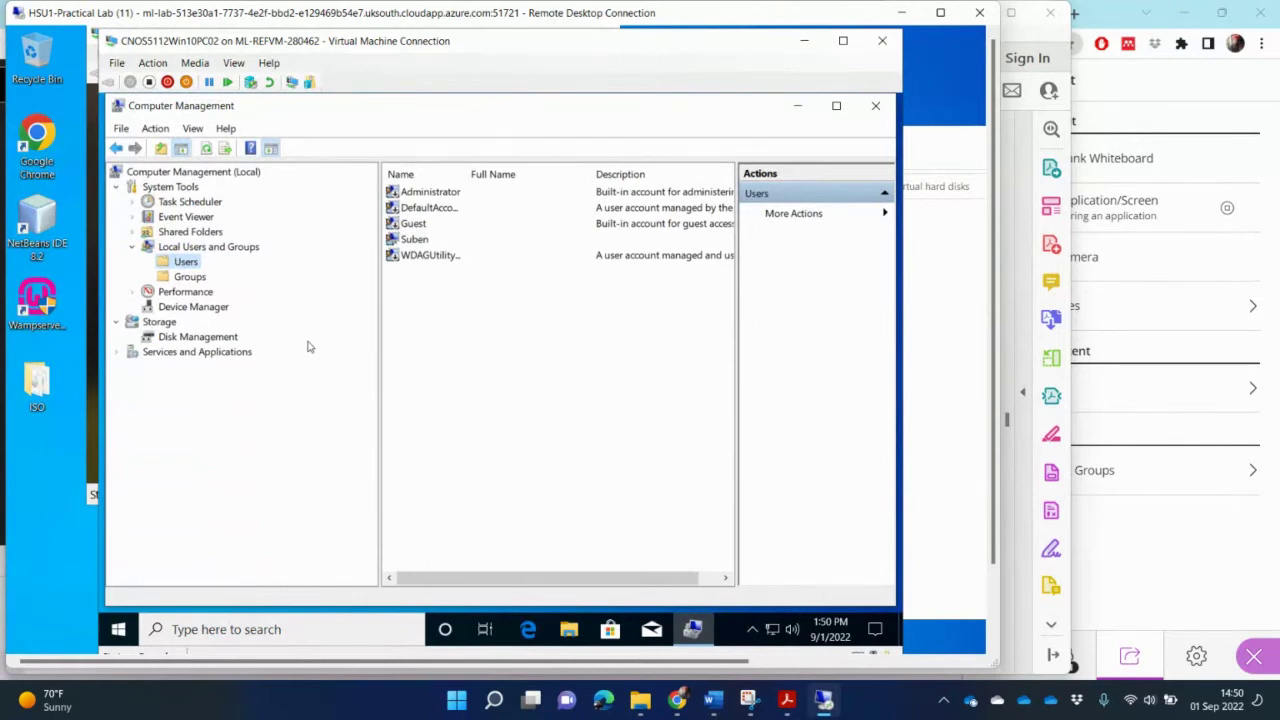
Step: Start a New User with 'must change password' cleared and 'Password never expires' checked
right_click(187, 265)
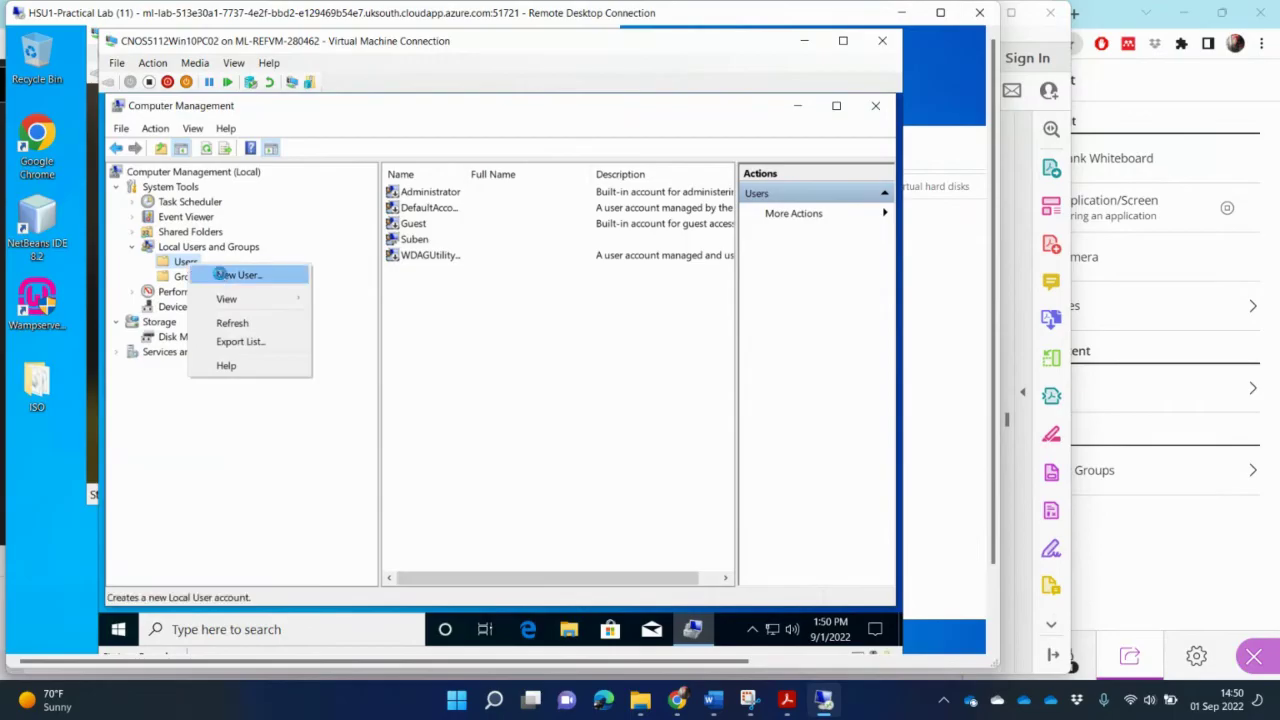
click(222, 274)
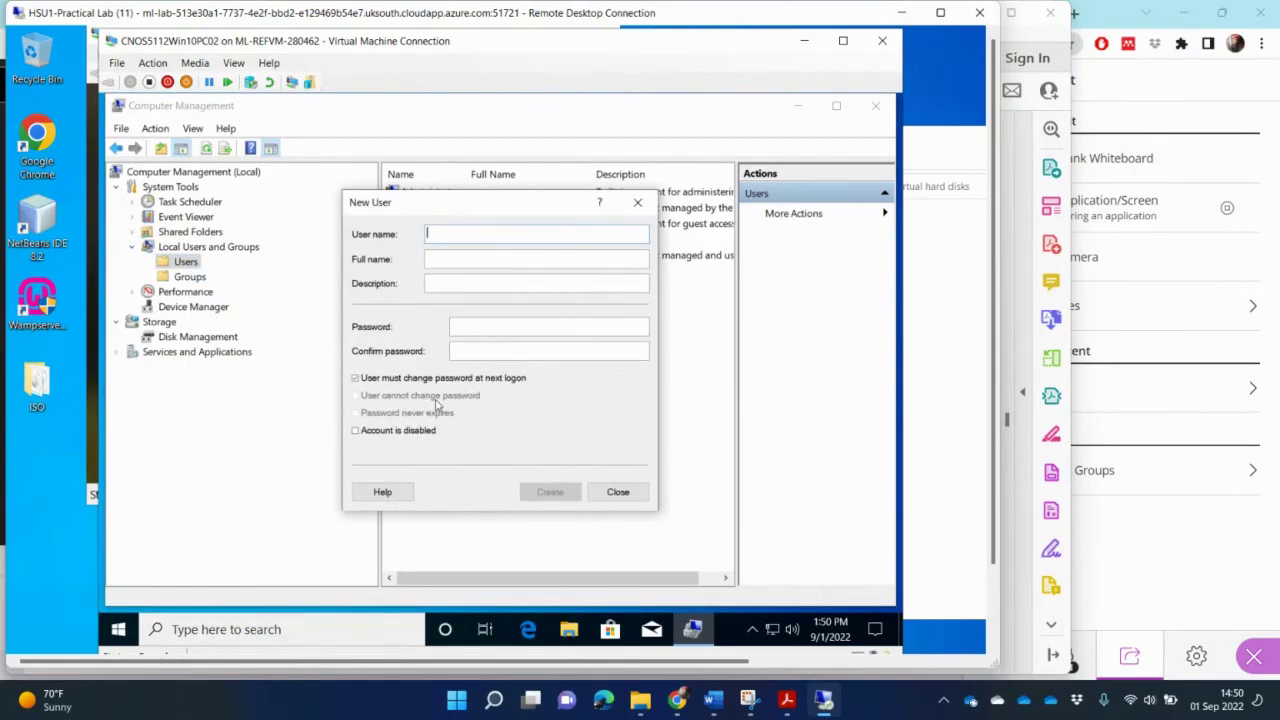
click(355, 378)
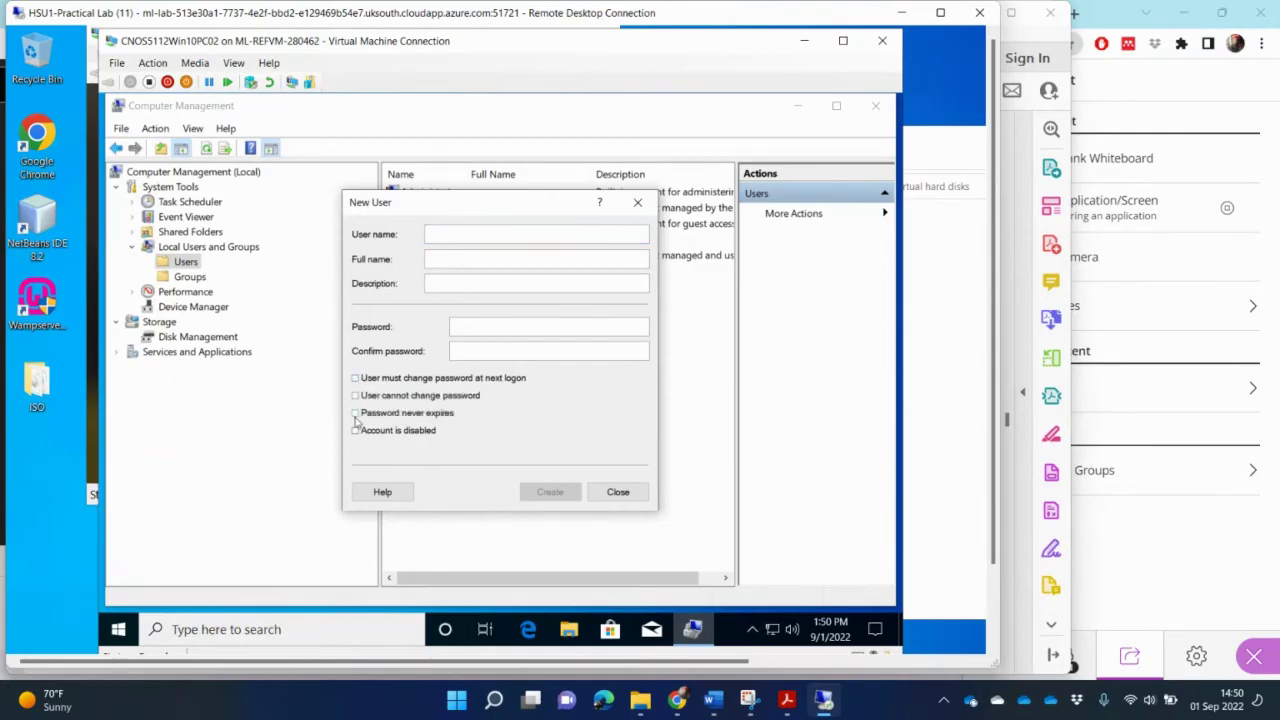
click(355, 413)
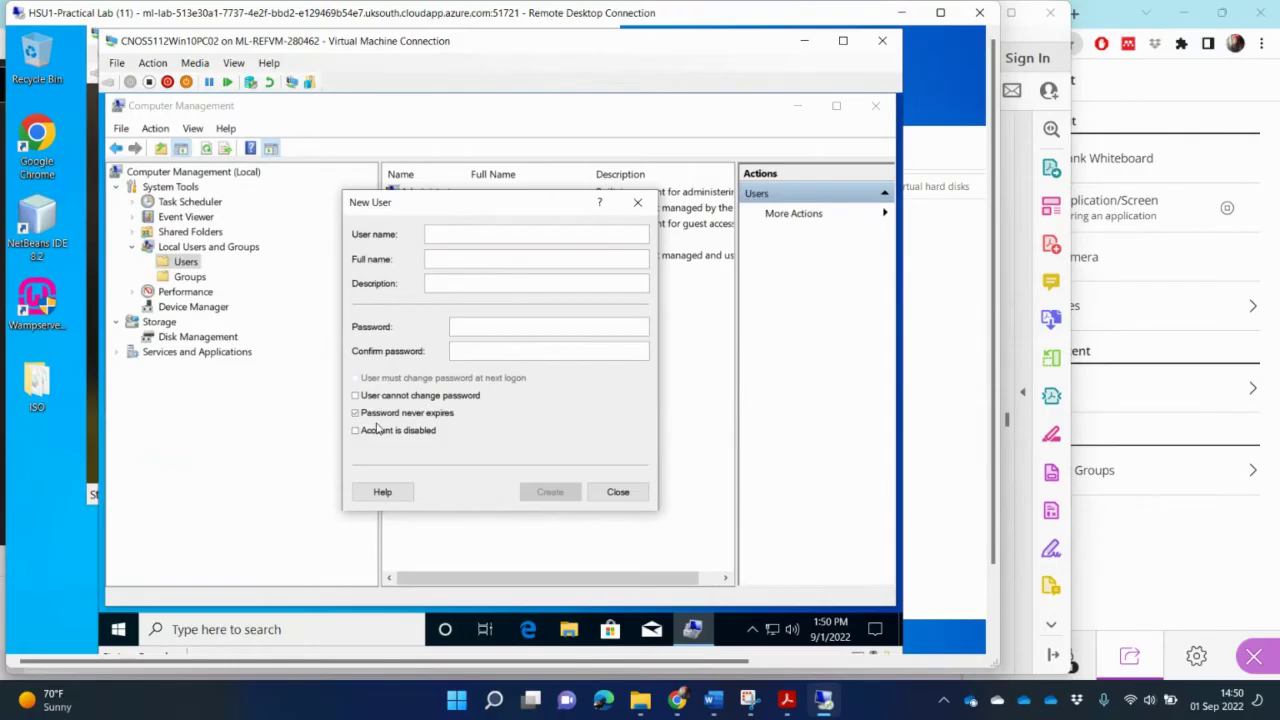
Step: Paste the first advocate's full name from the PDF table into the user name and full name fields
click(786, 702)
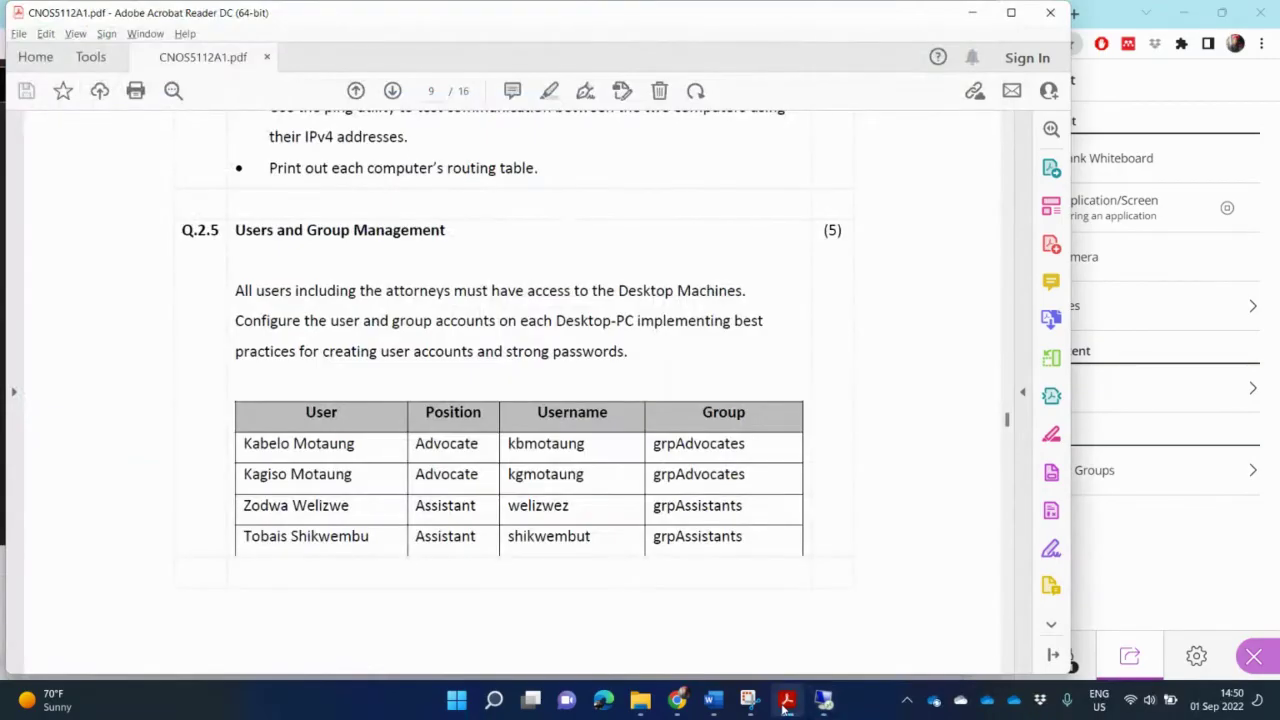
drag(356, 443, 243, 443)
key(ctrl+c)
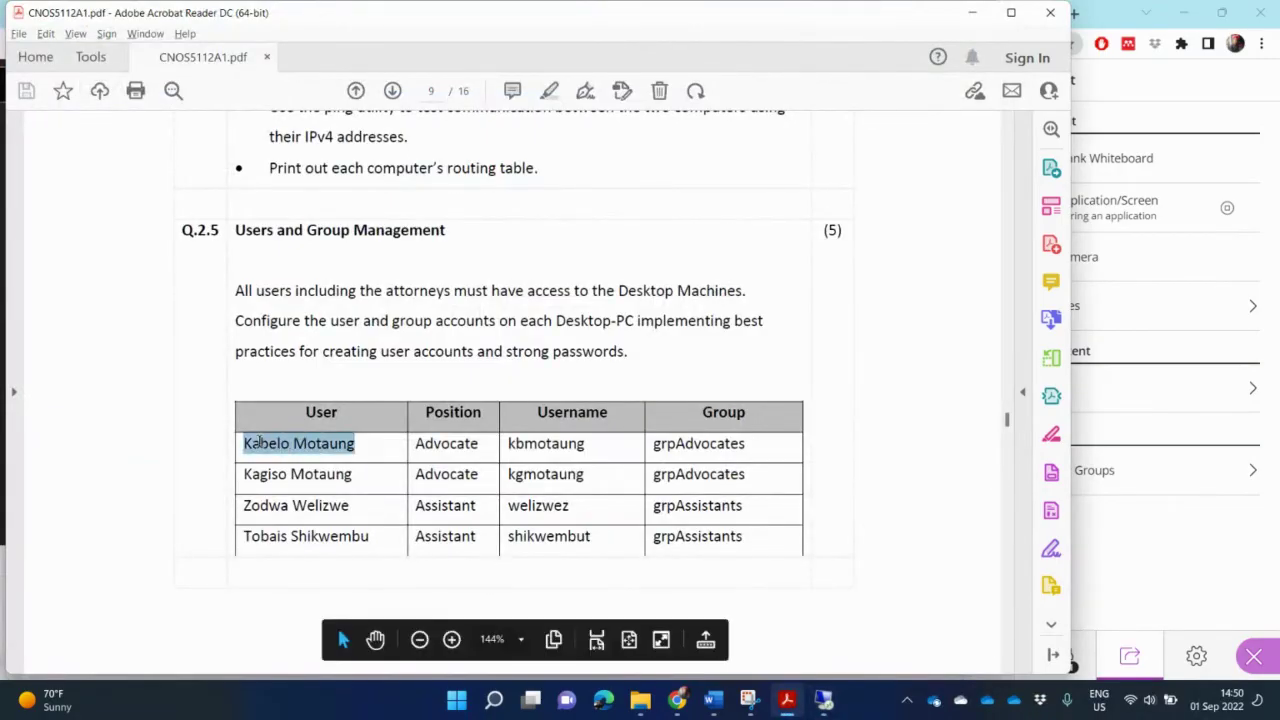
key(alt+Tab)
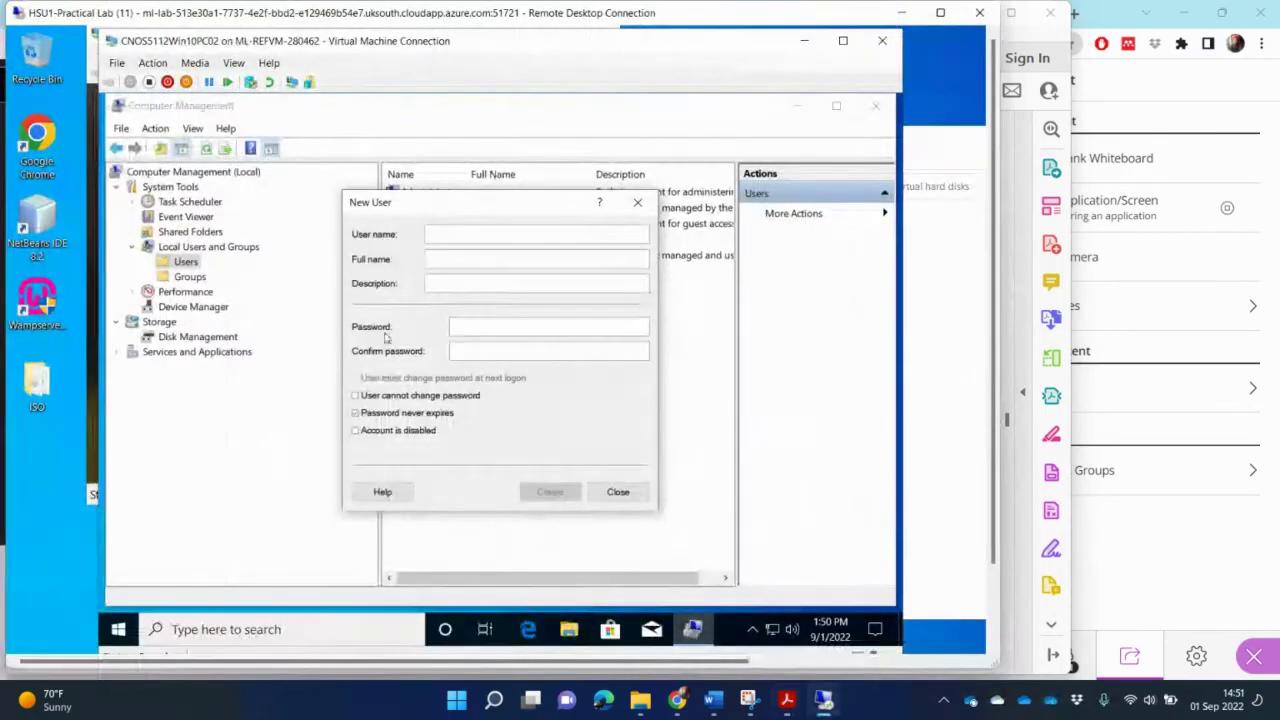
click(437, 232)
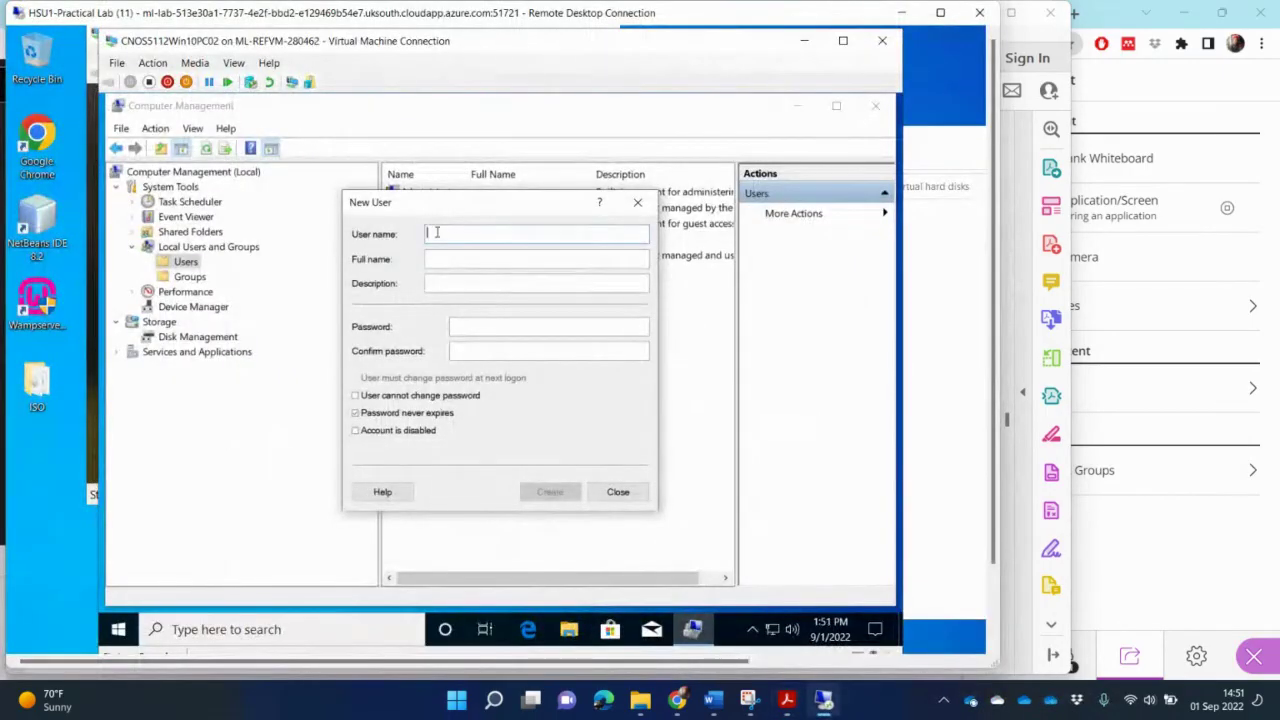
key(ctrl+v)
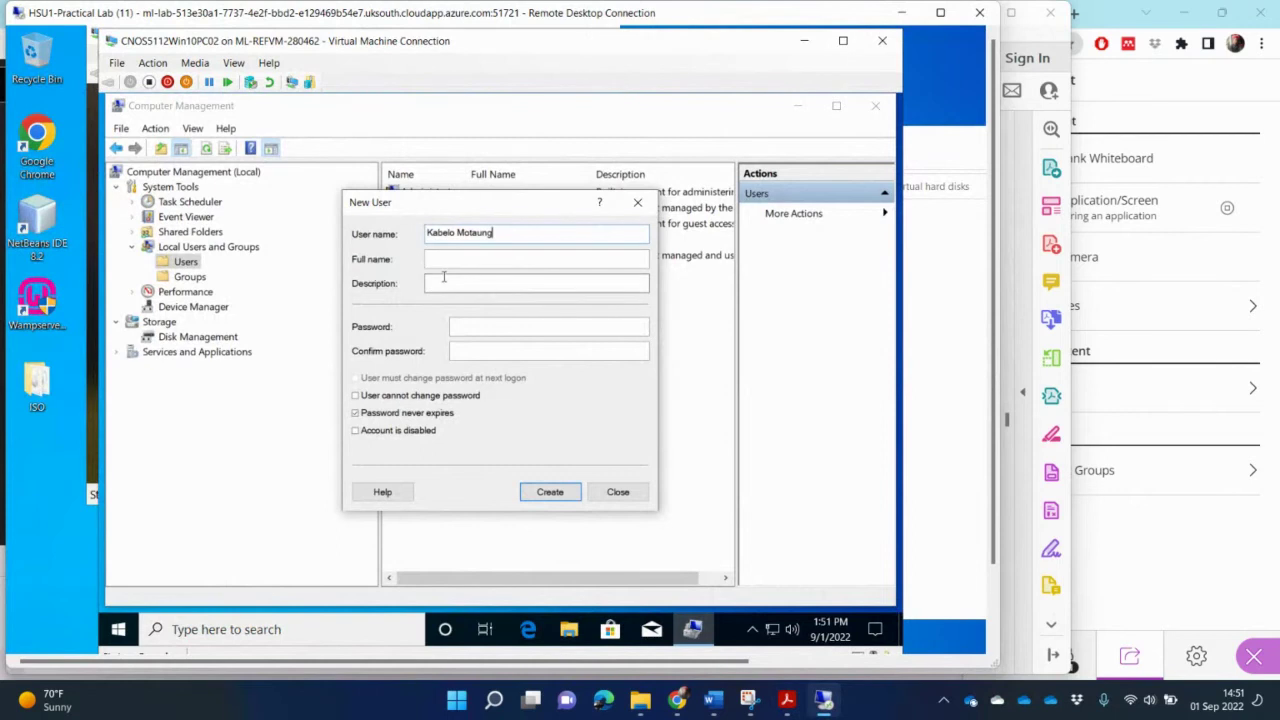
click(491, 256)
key(ctrl+v)
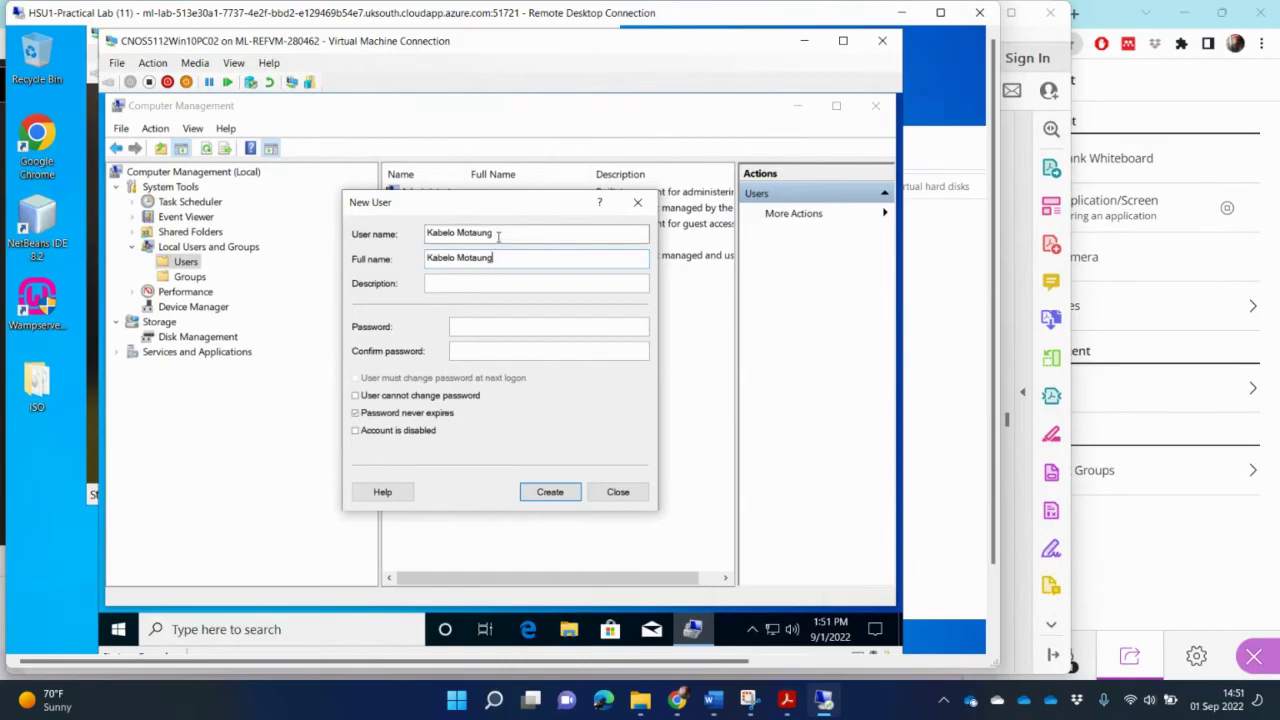
Step: Replace the user name with the first advocate's username from the table
drag(498, 236, 398, 234)
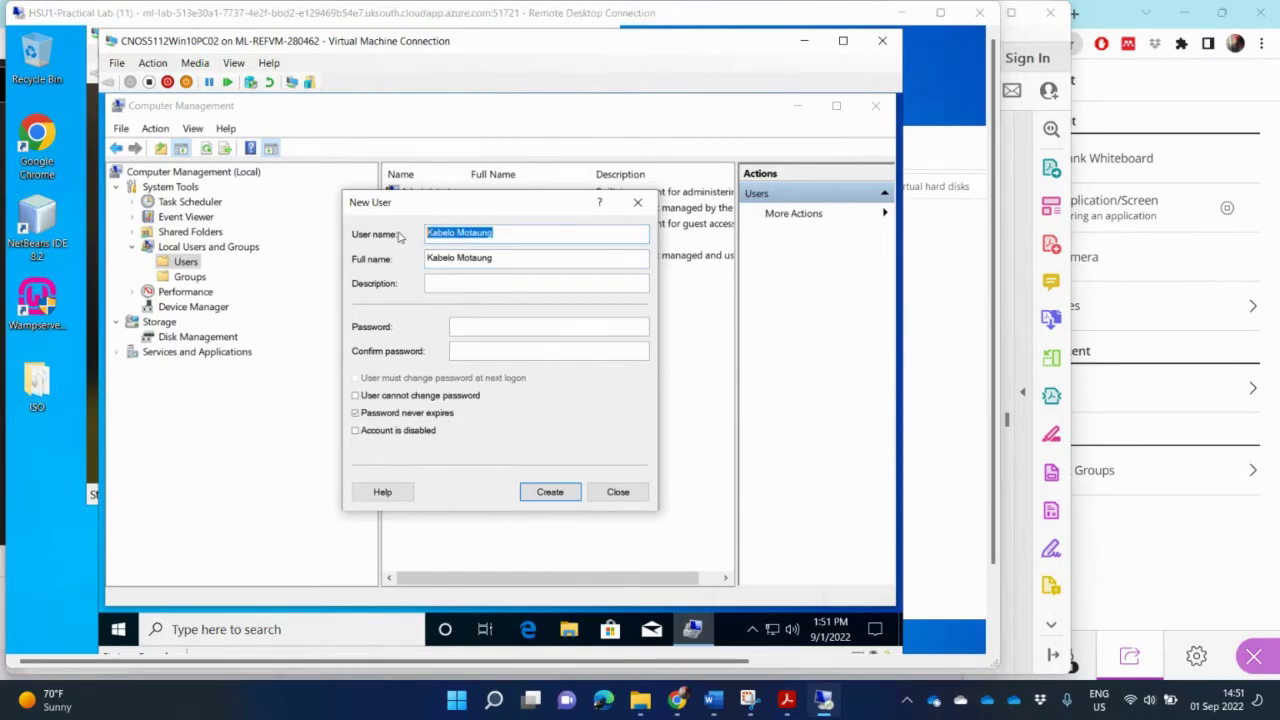
key(alt+Tab)
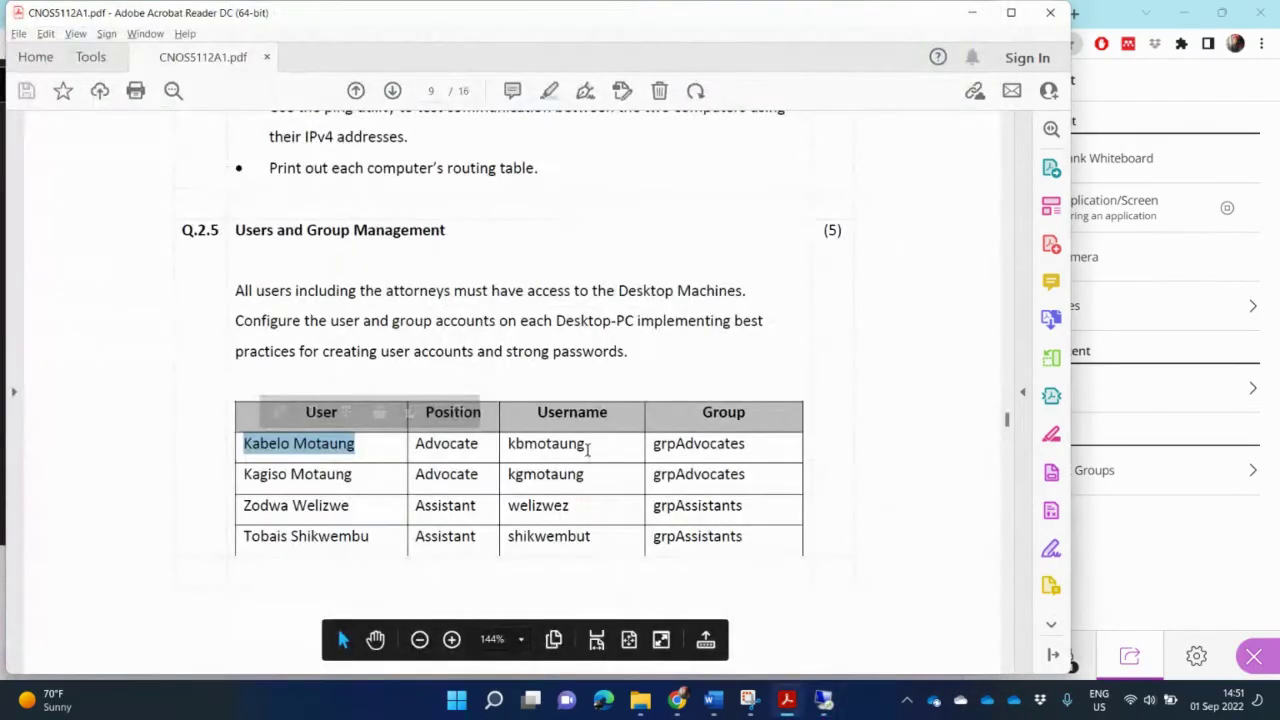
drag(586, 448, 503, 455)
key(ctrl+c)
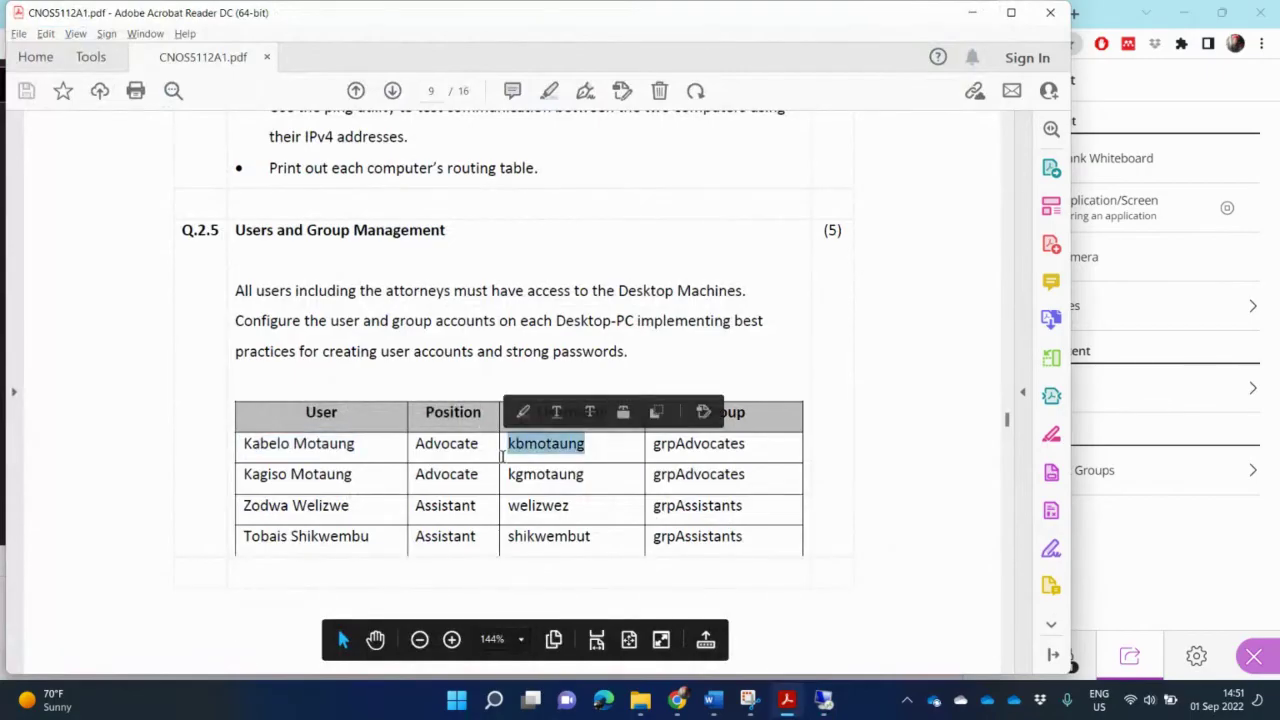
key(alt+Tab)
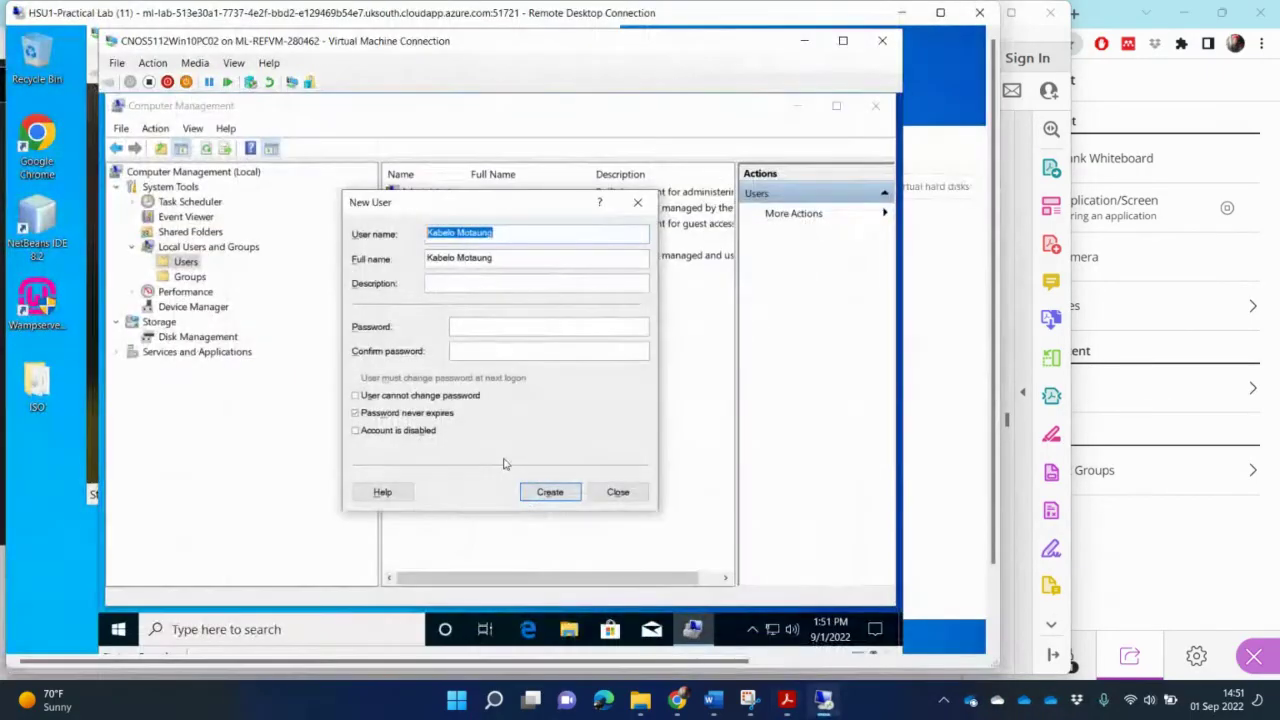
key(ctrl+v)
Step: Enter and confirm the password, create the account, then copy the second Advocate's full name
click(474, 322)
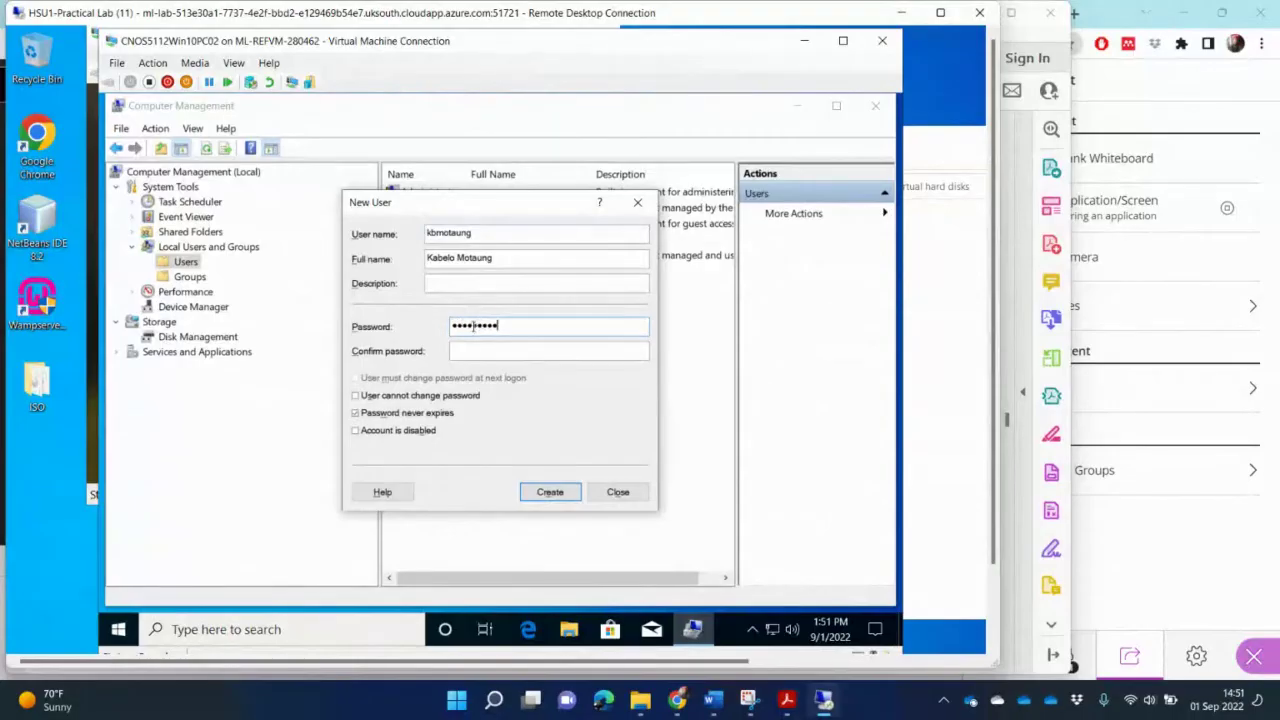
click(500, 356)
text(Pa!)
click(549, 492)
key(alt+Tab)
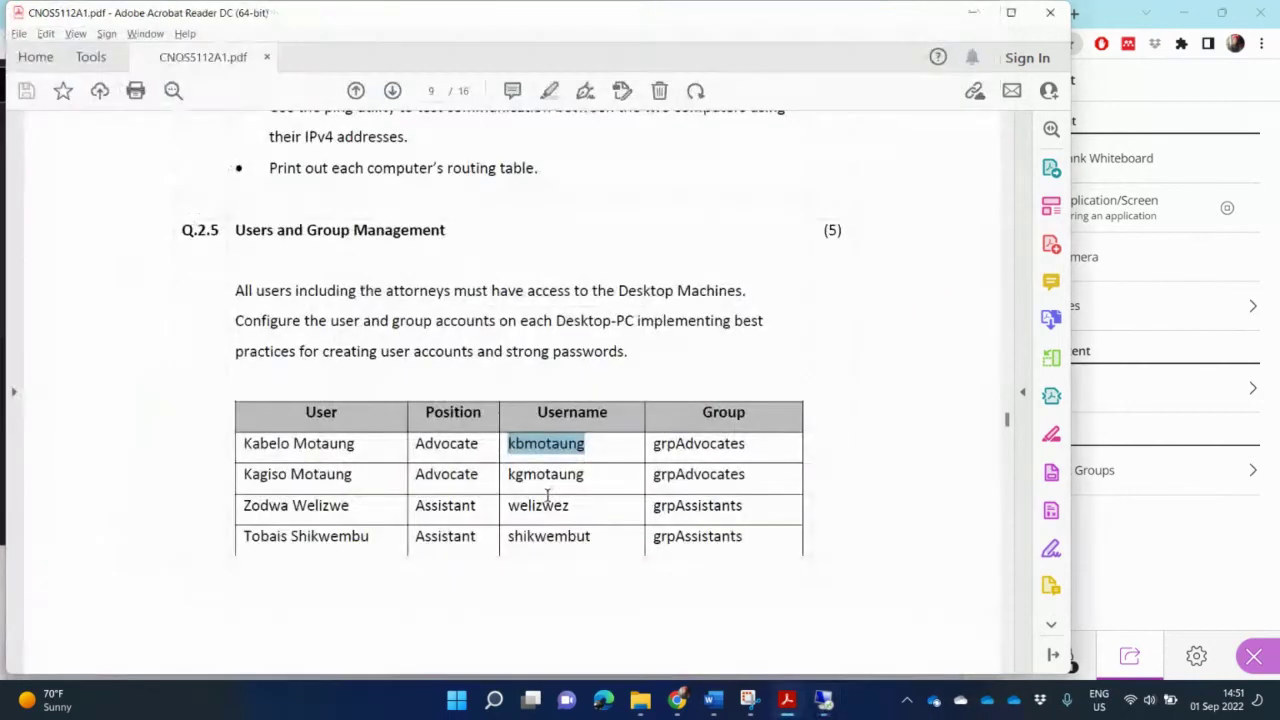
drag(353, 477, 243, 476)
key(ctrl+c)
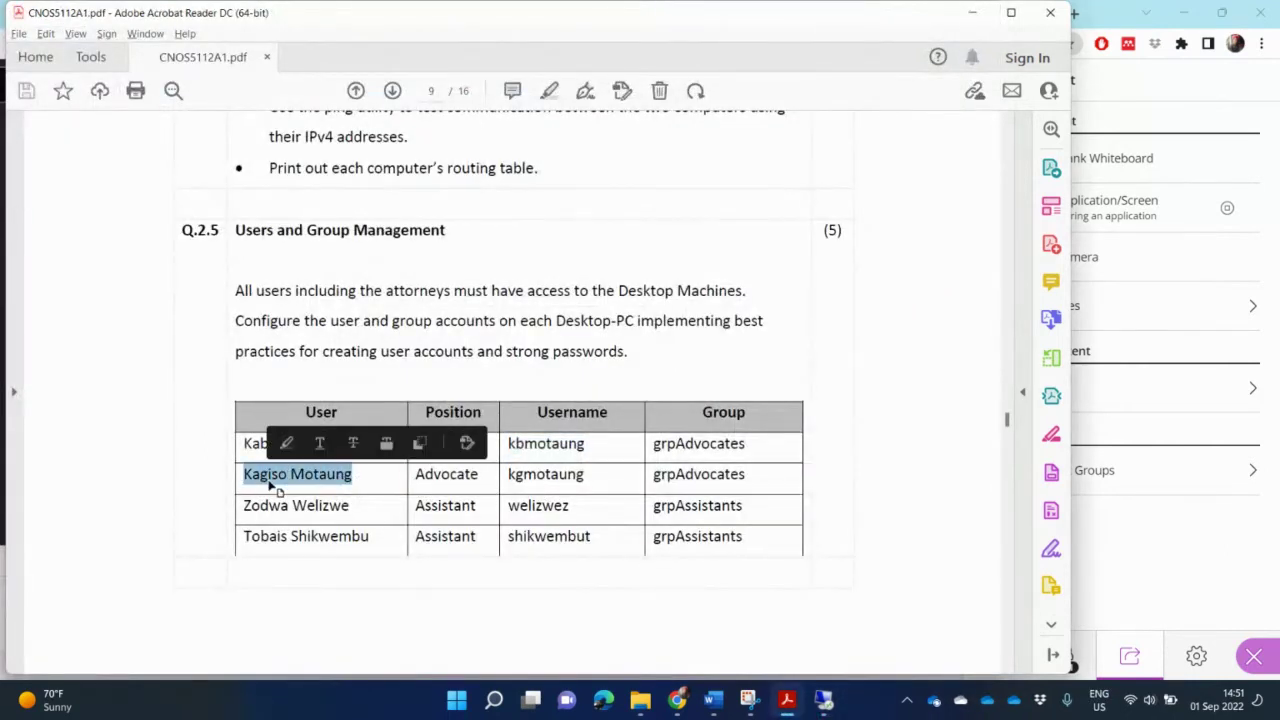
Step: Fill in the second Advocate's full name and username copied from the PDF table
key(alt+Tab)
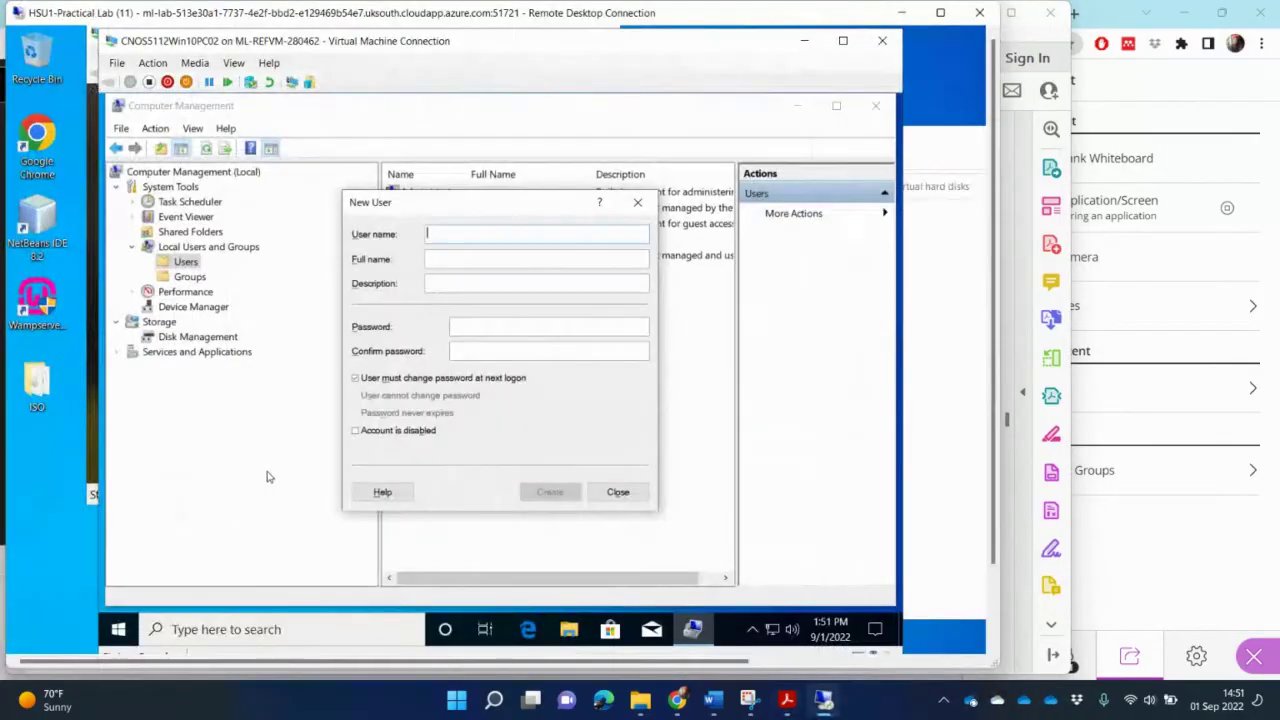
click(429, 258)
key(ctrl+v)
key(alt+Tab)
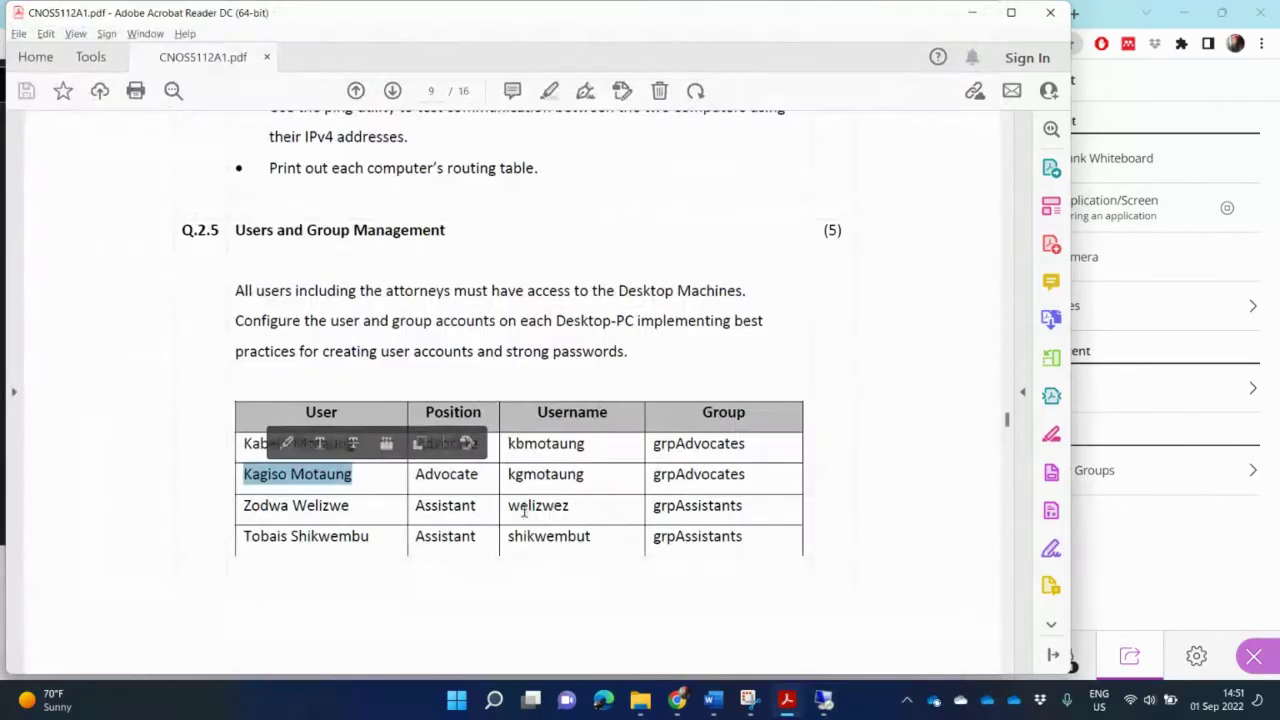
drag(588, 480, 510, 484)
key(ctrl+c)
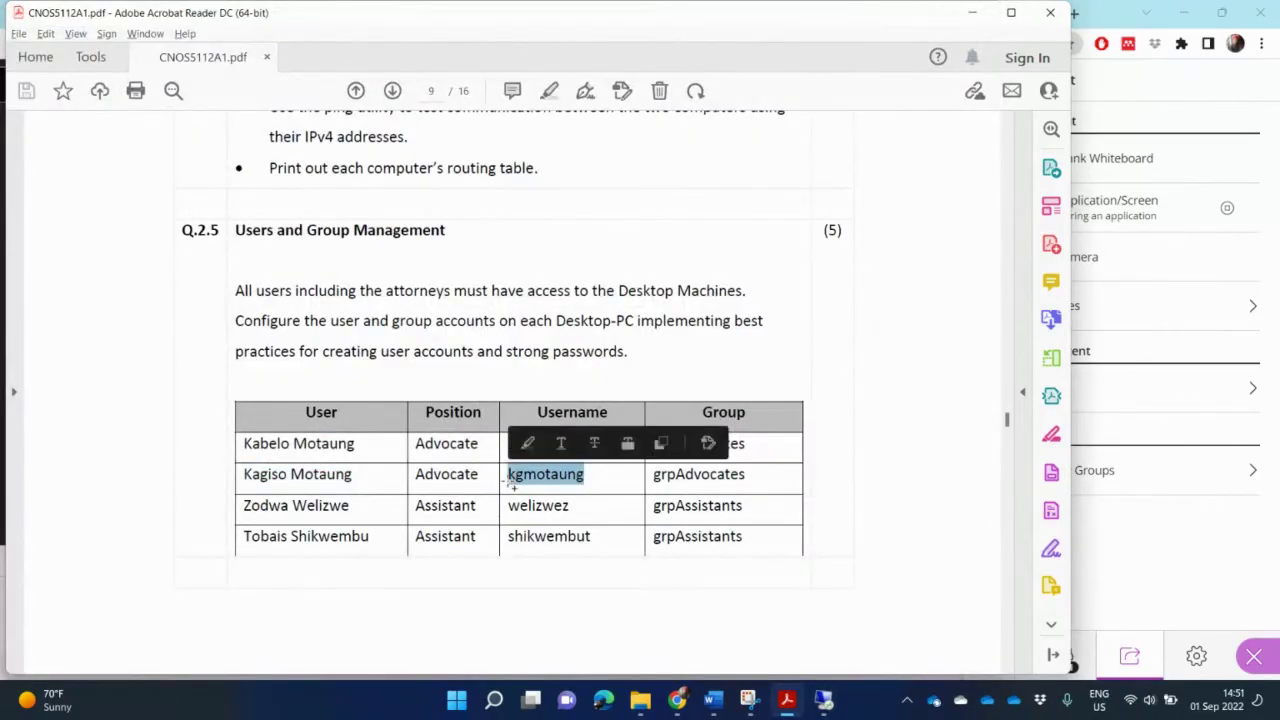
key(alt+Tab)
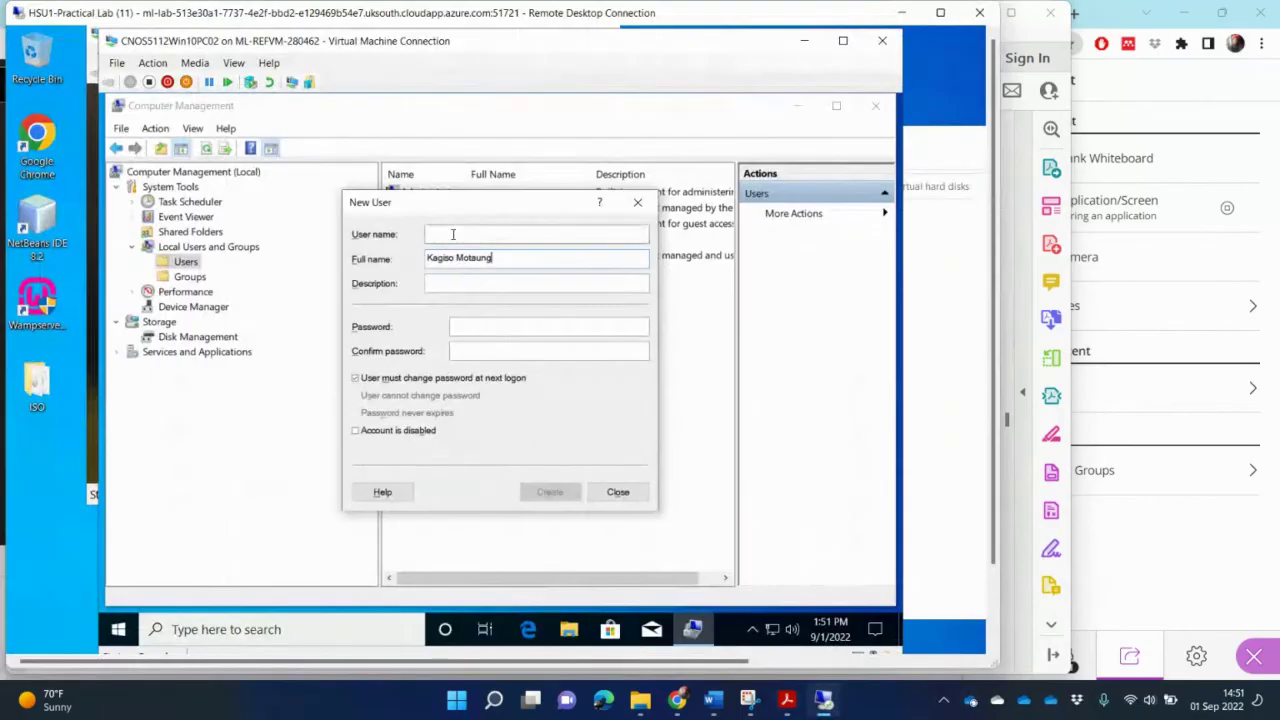
click(453, 234)
key(ctrl+v)
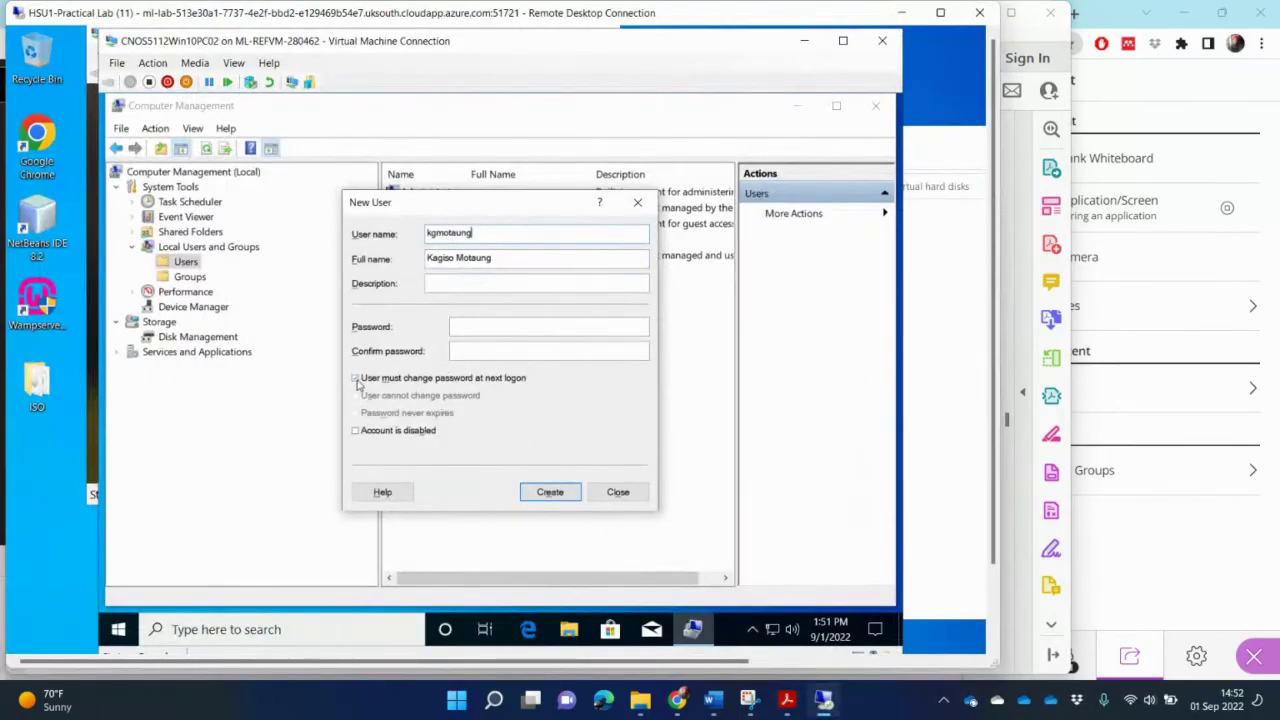
Step: Set the password to never expire with no forced change, enter it, and create the account
click(355, 379)
click(356, 413)
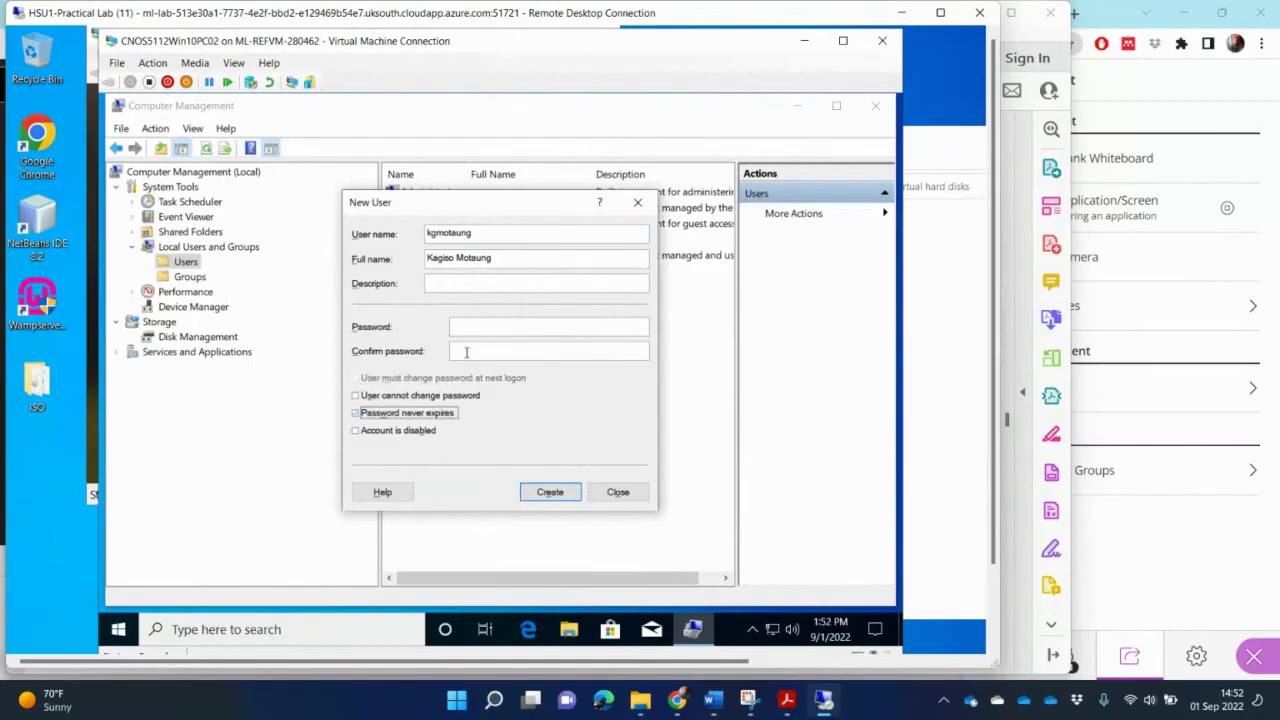
click(492, 324)
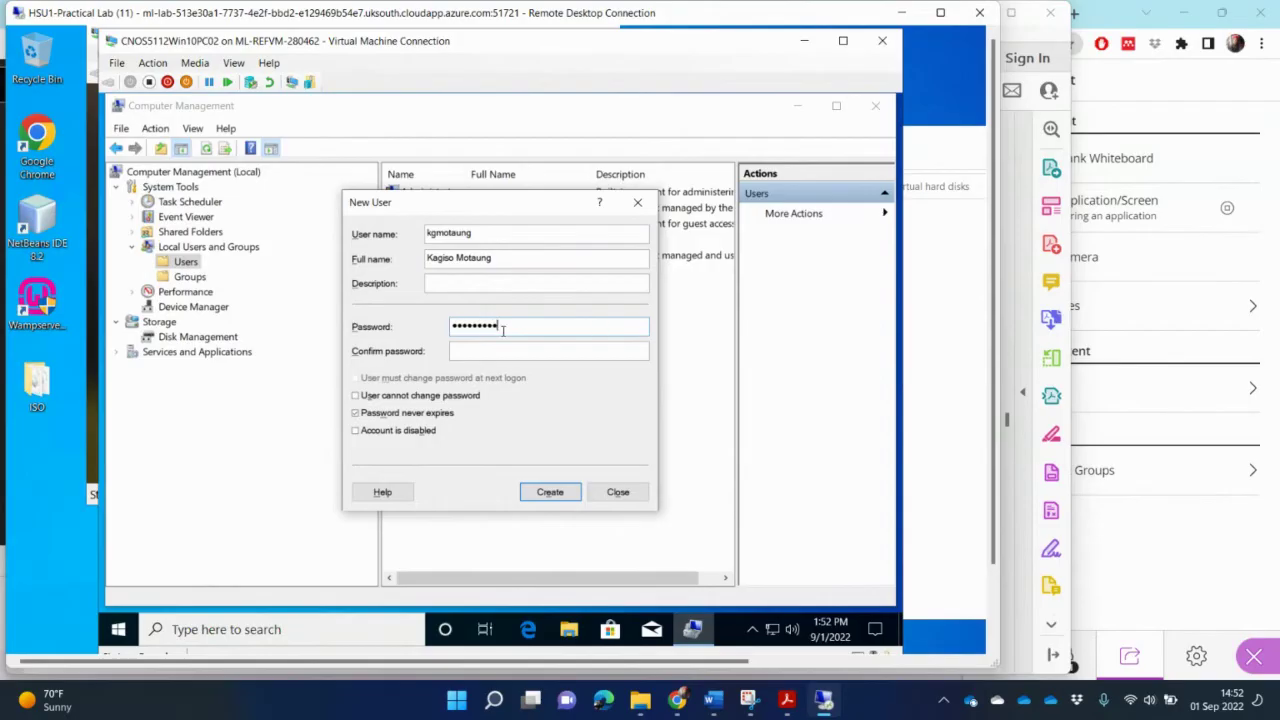
click(480, 353)
click(550, 492)
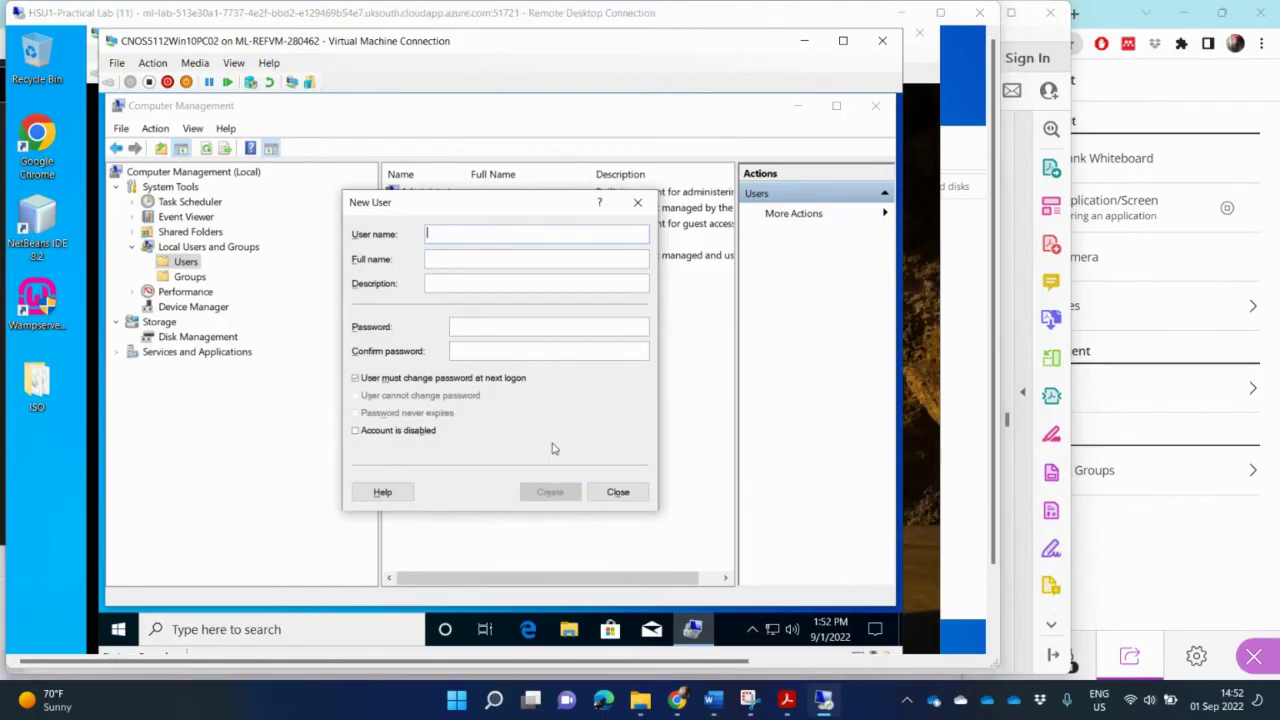
Step: Copy the first Assistant's full name and username from the PDF table into the New User form
key(alt+Tab)
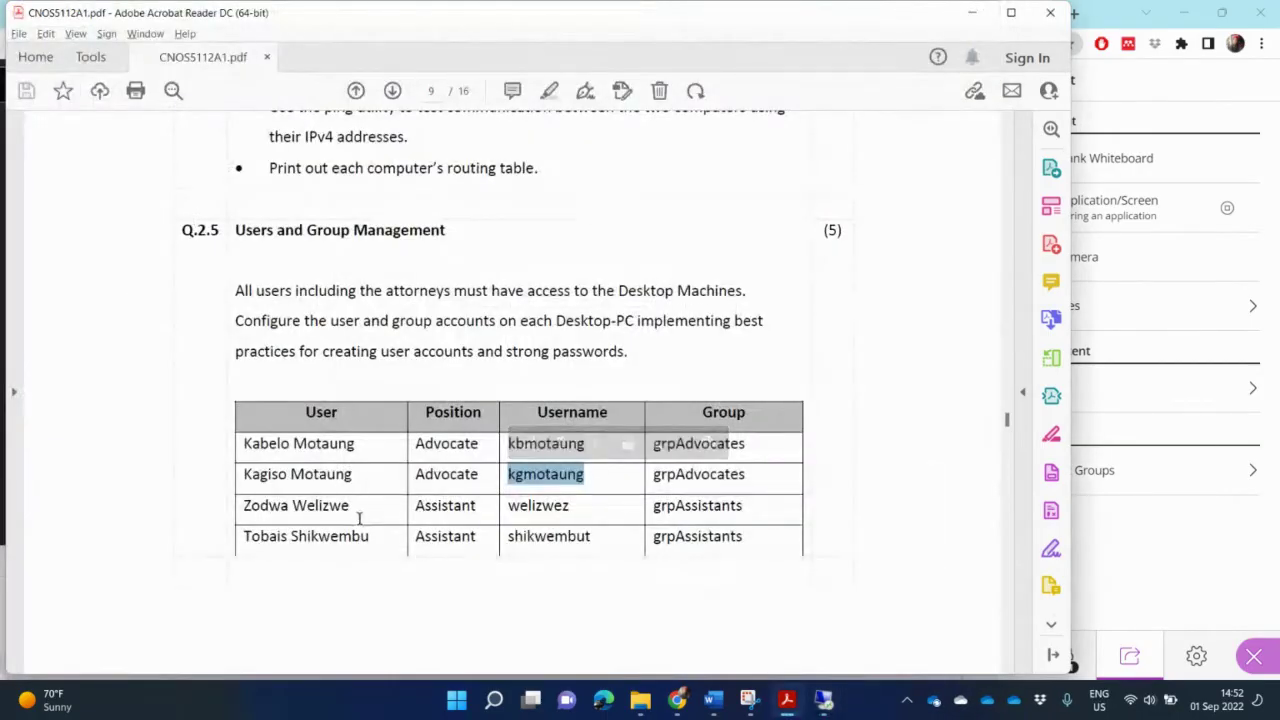
drag(354, 508, 243, 506)
key(ctrl+c)
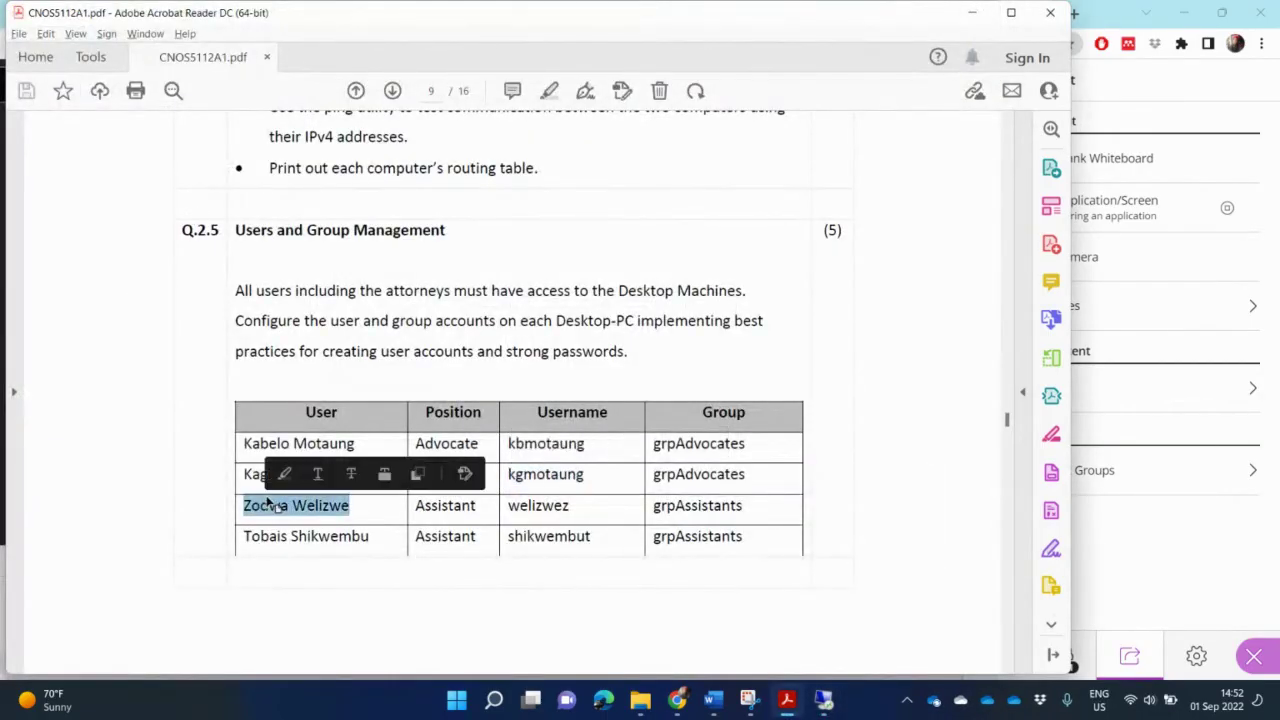
key(alt+Tab)
click(460, 260)
key(ctrl+v)
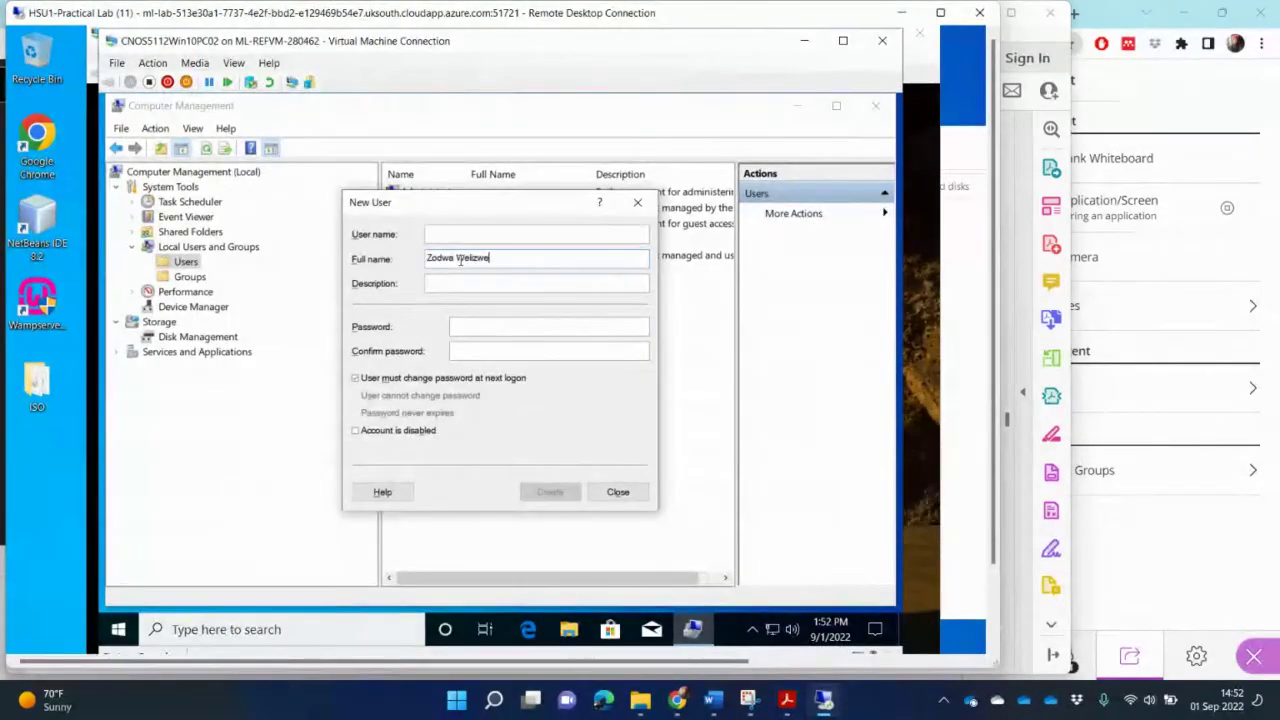
key(alt+Tab)
drag(478, 507, 414, 507)
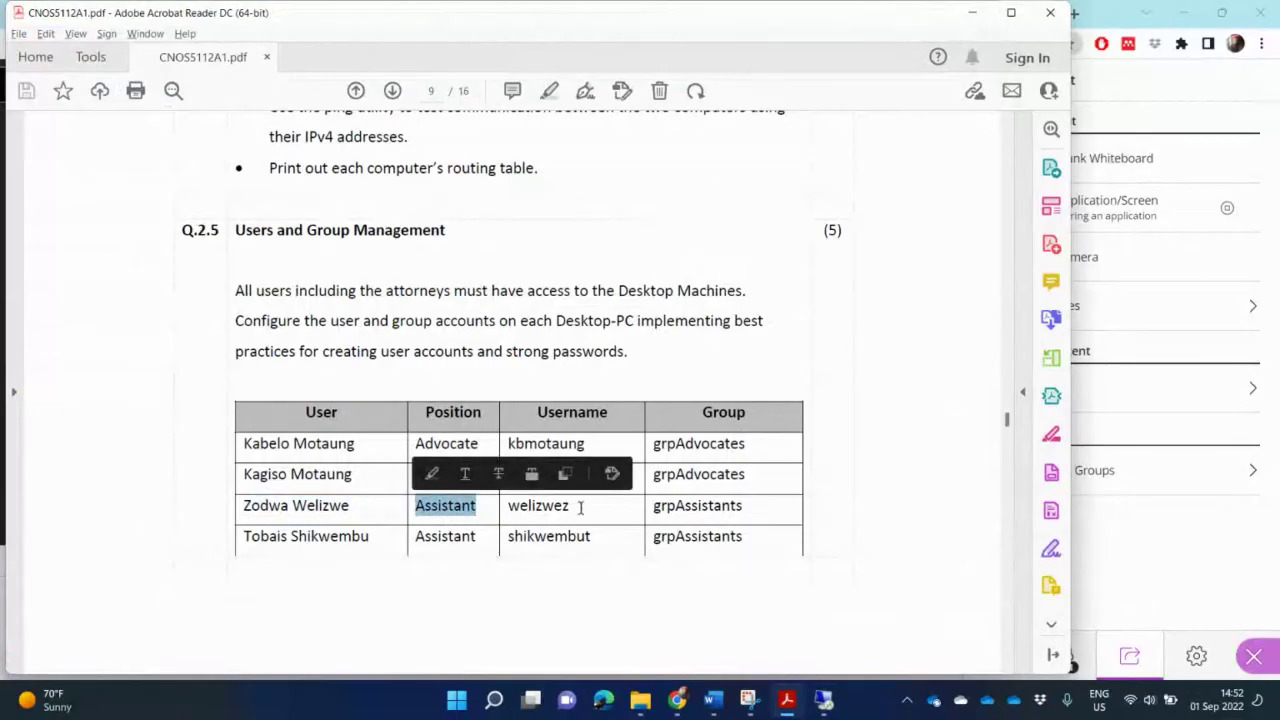
drag(580, 507, 506, 507)
key(ctrl+c)
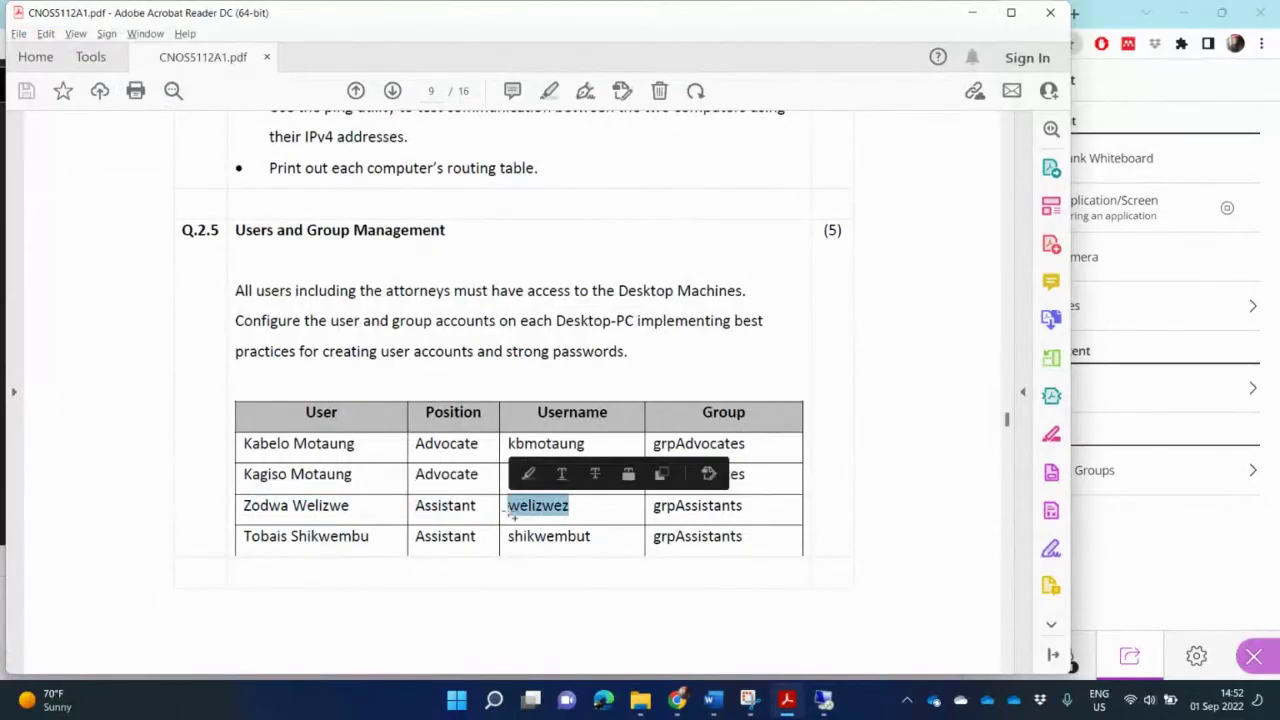
key(alt+Tab)
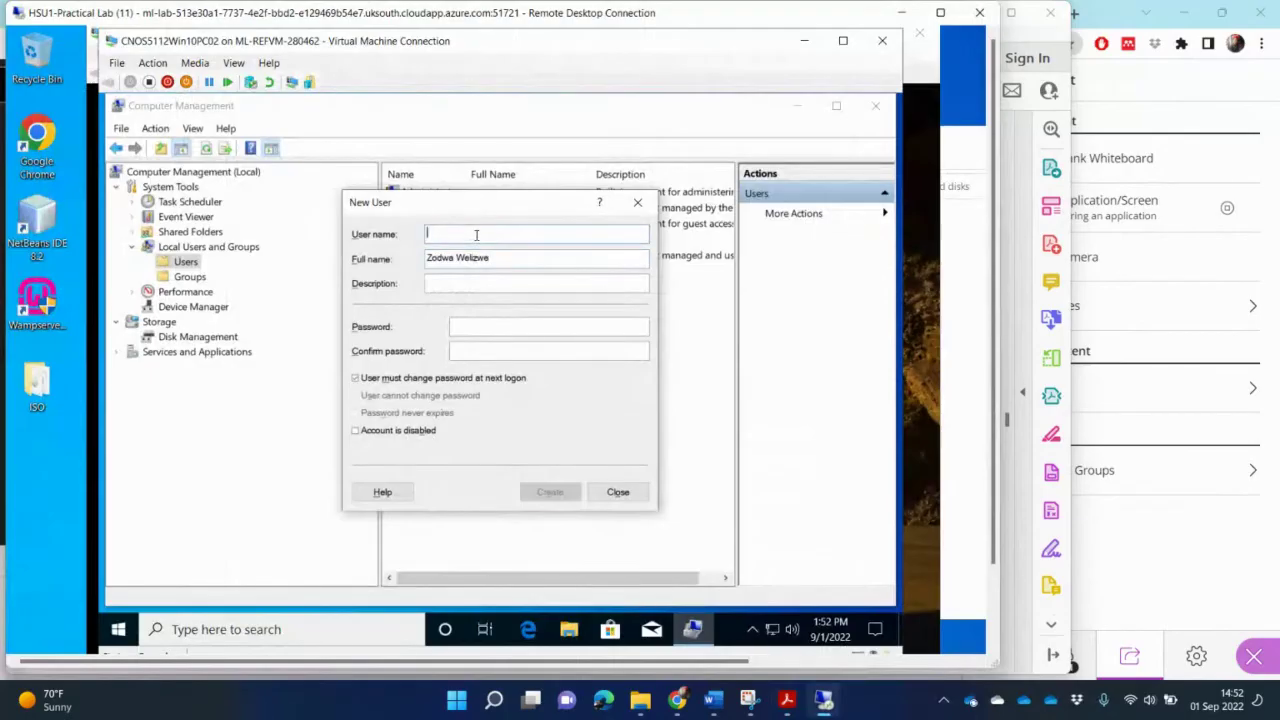
key(ctrl+v)
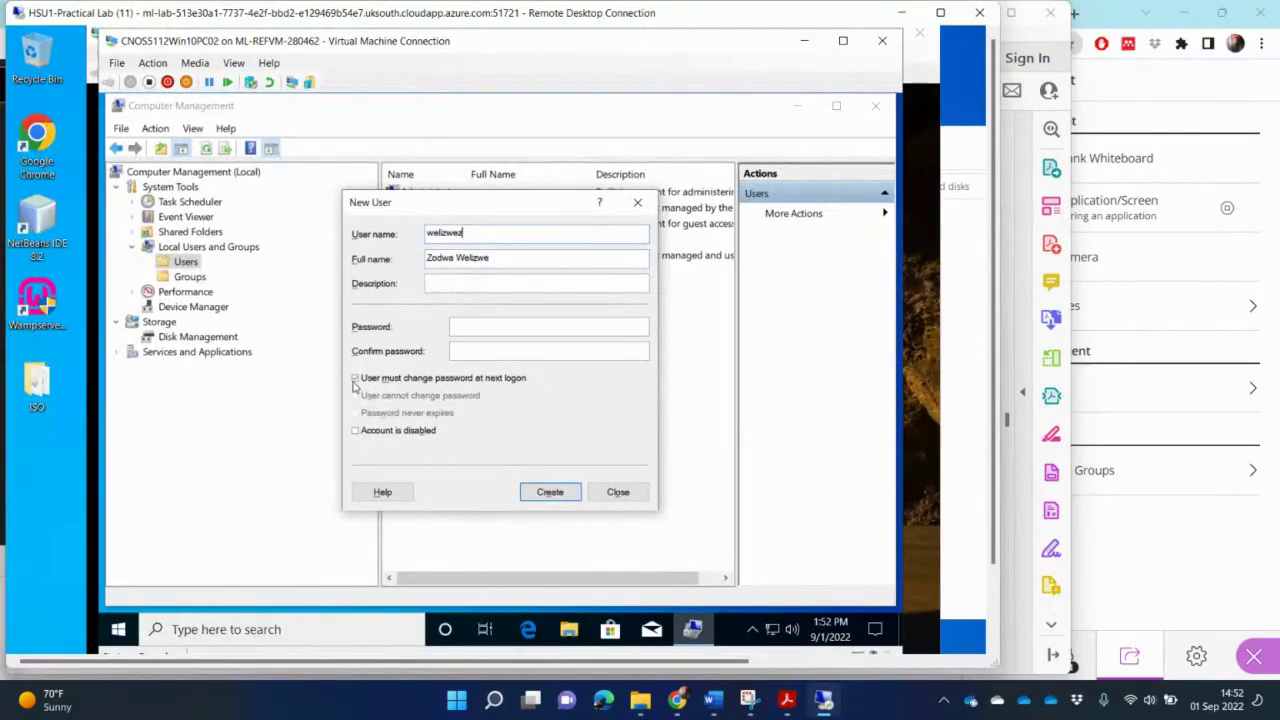
Step: Set the password to never expire, enter and confirm it, and create the Assistant account
click(355, 379)
click(356, 413)
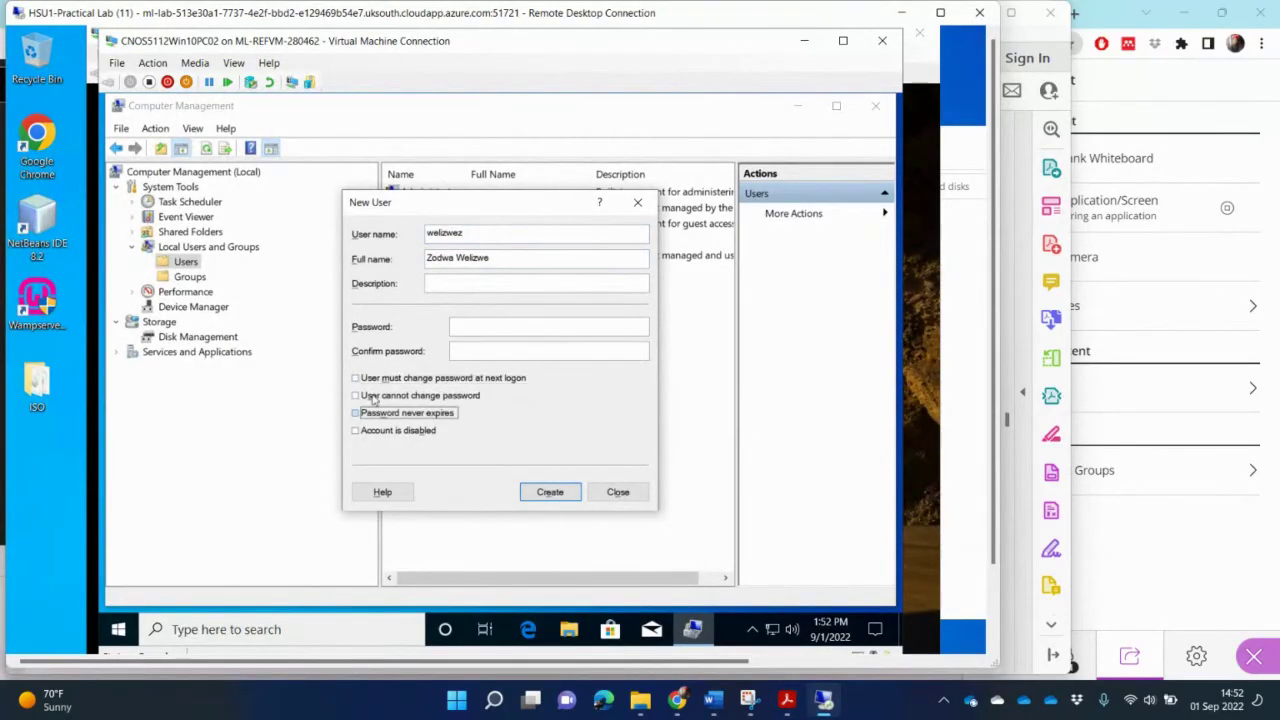
click(468, 326)
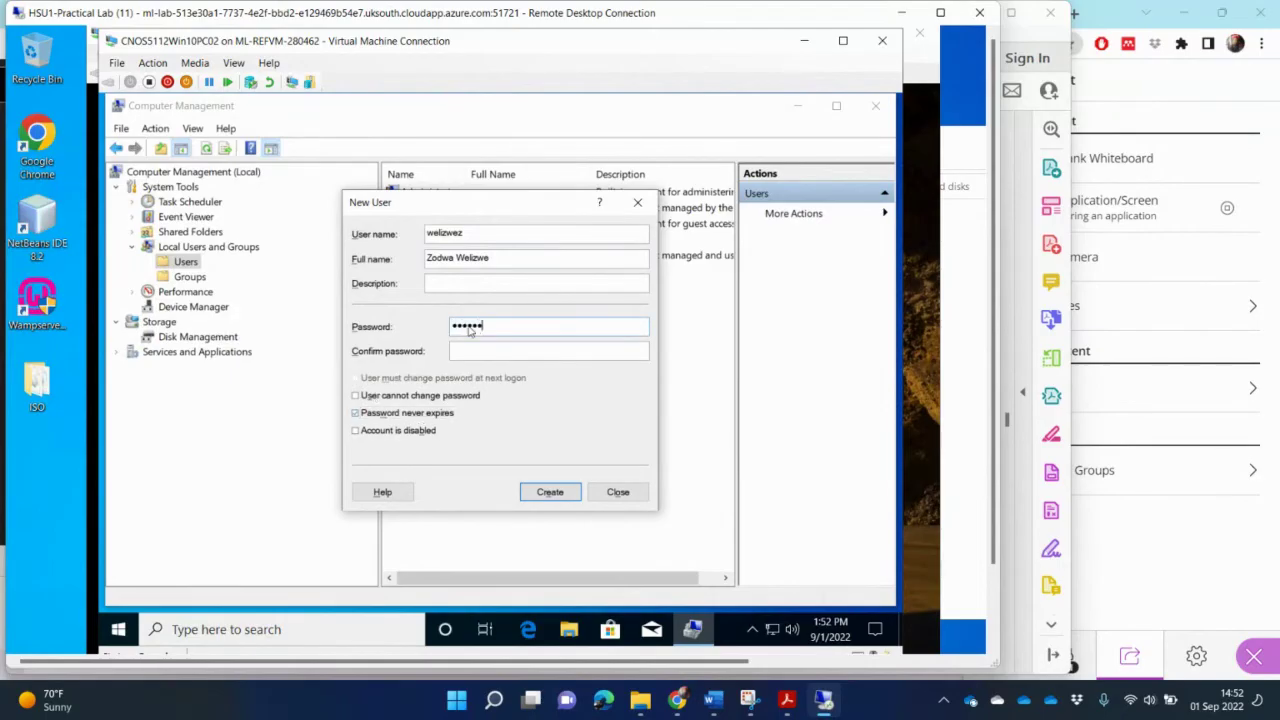
key(Tab)
click(552, 491)
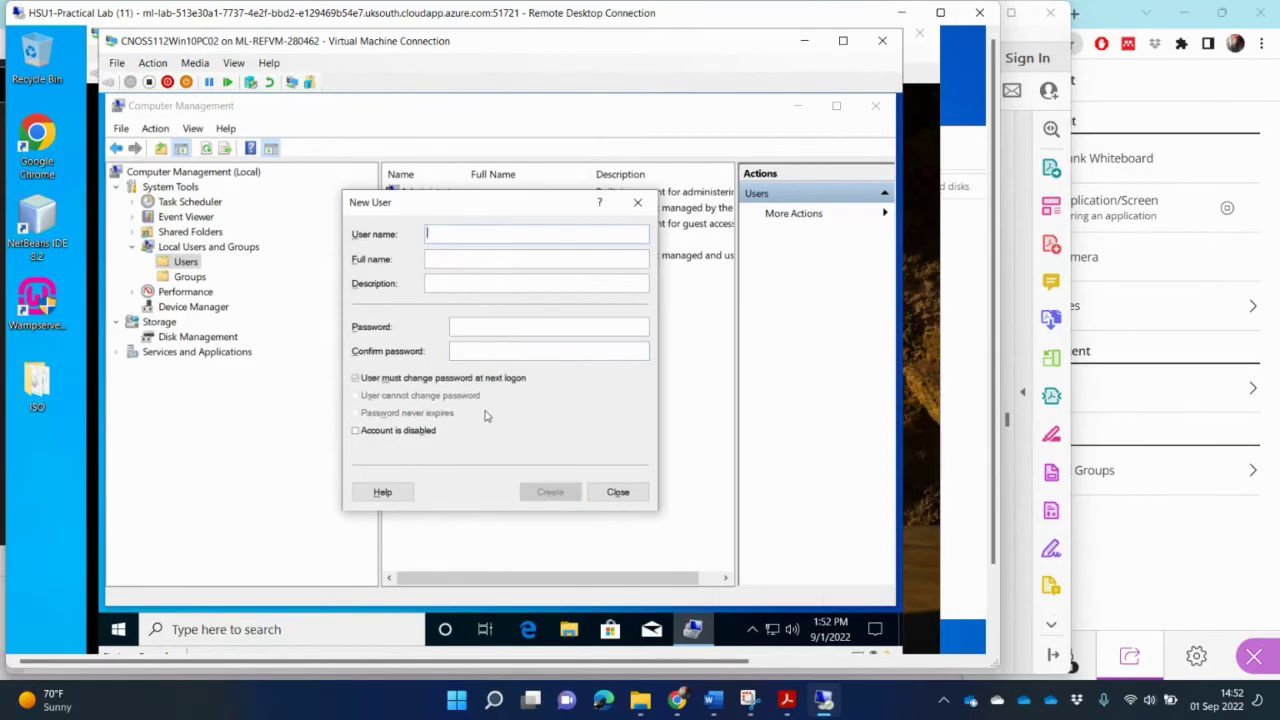
Step: Fill the New User form with the last Assistant's full name and username from the table
key(alt+Tab)
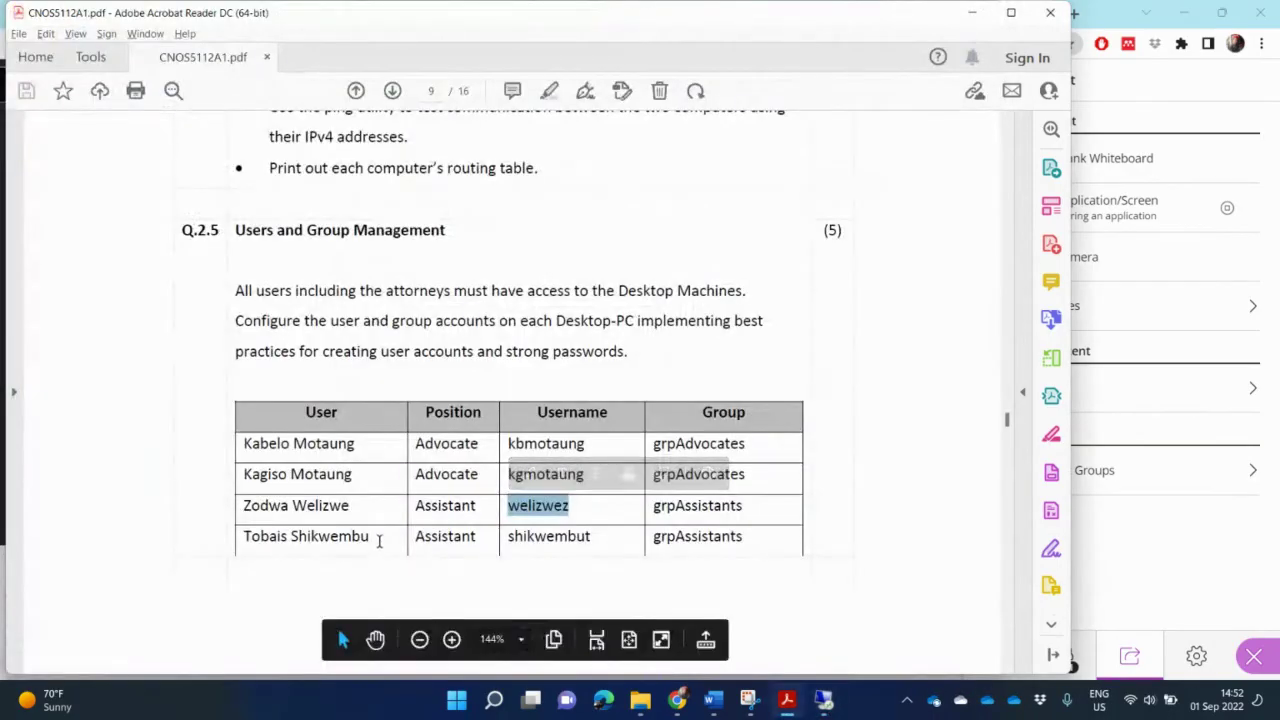
drag(373, 536, 242, 537)
key(ctrl+c)
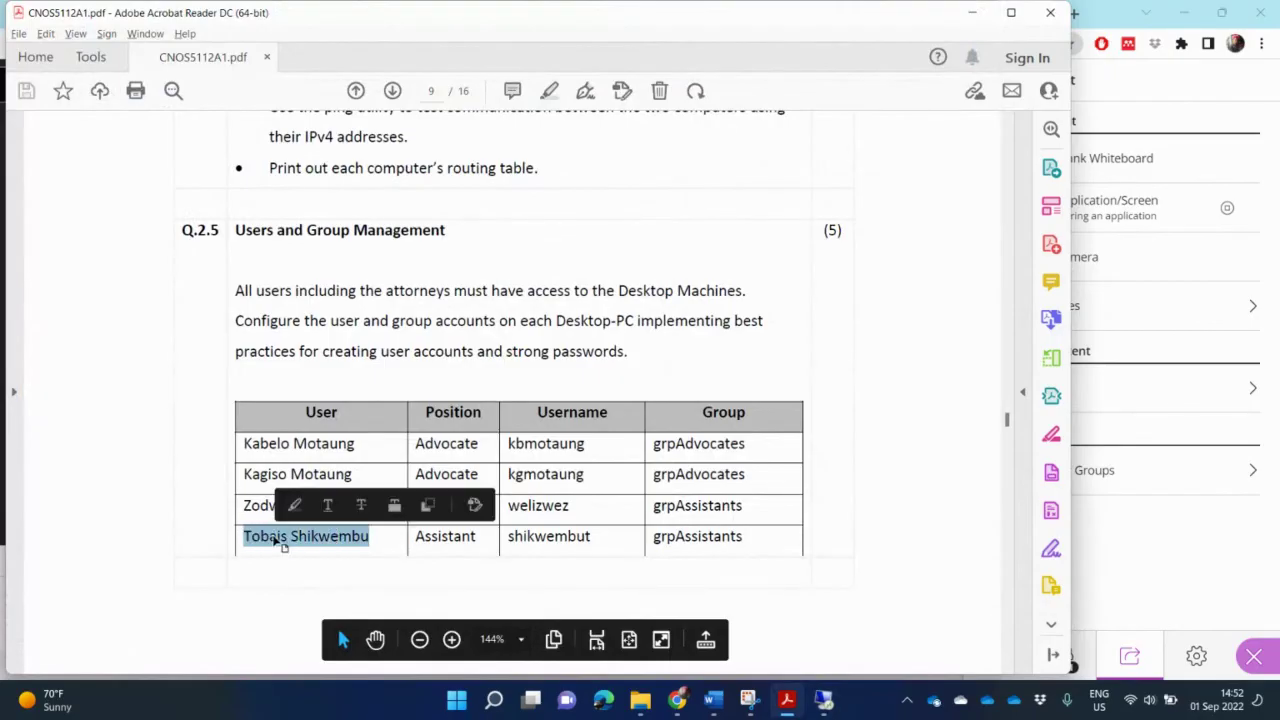
key(alt+Tab)
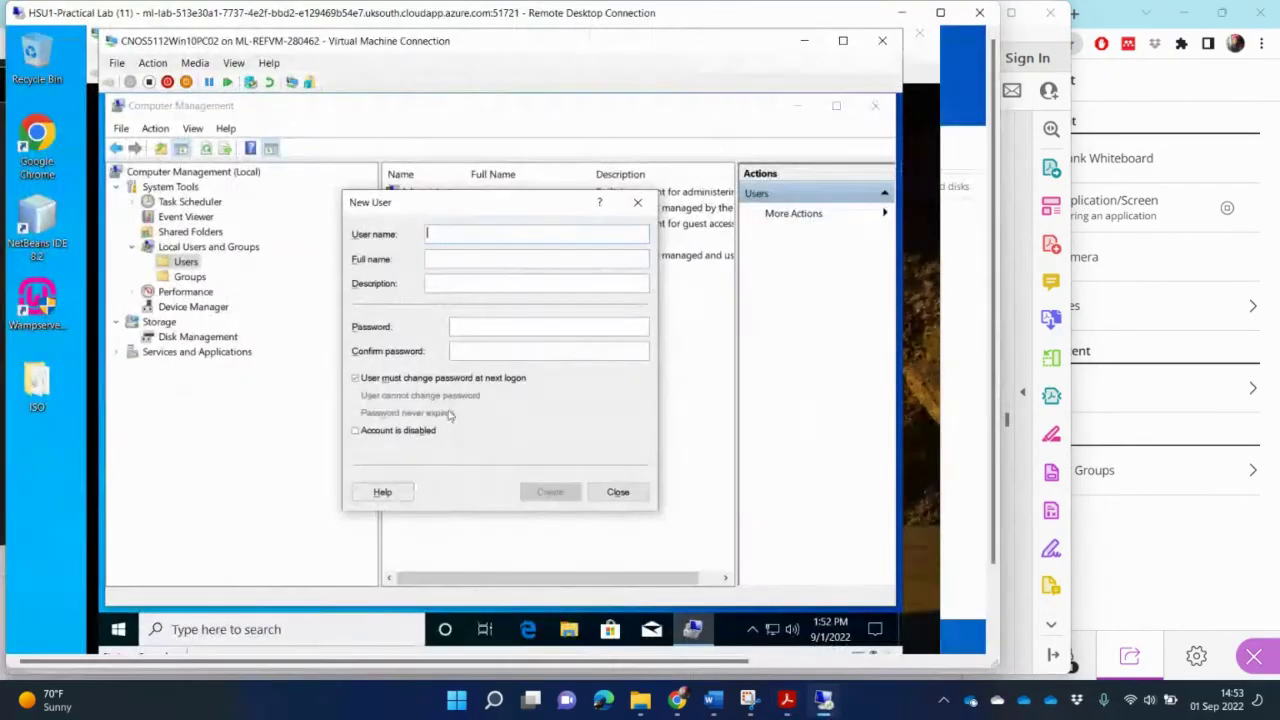
click(438, 257)
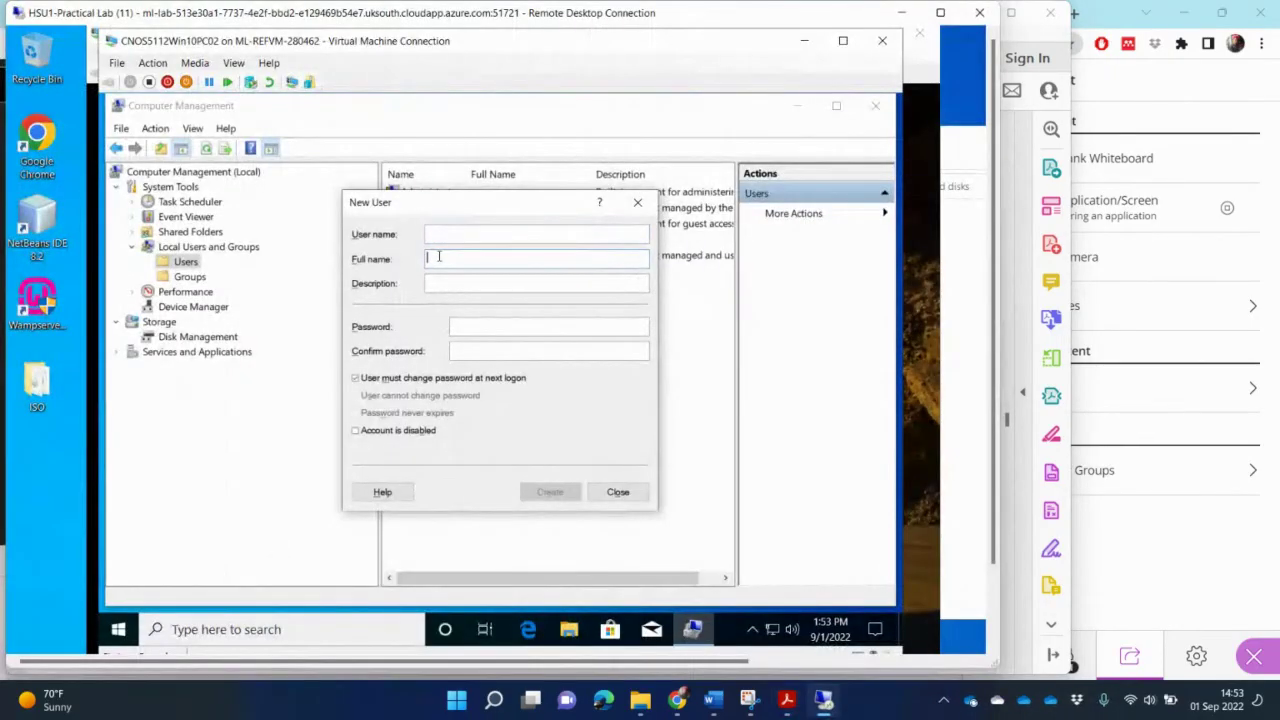
key(ctrl+v)
click(449, 234)
key(alt+Tab)
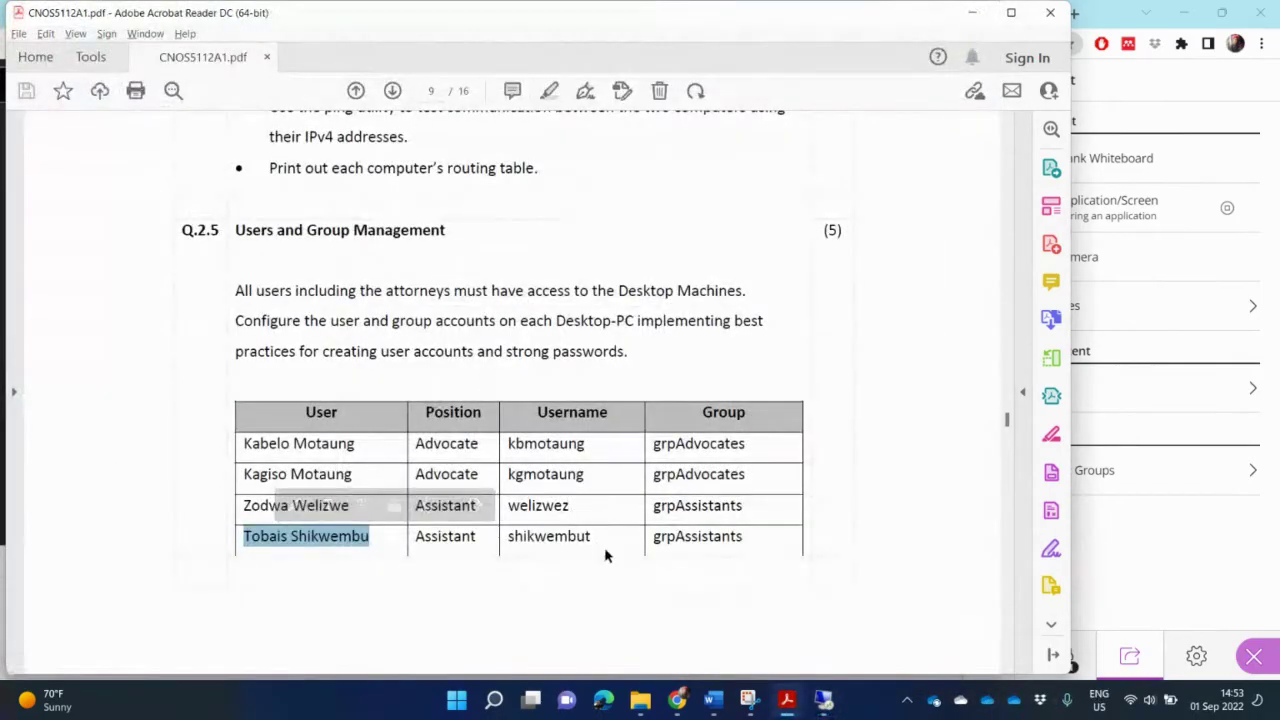
drag(597, 540, 508, 542)
key(ctrl+c)
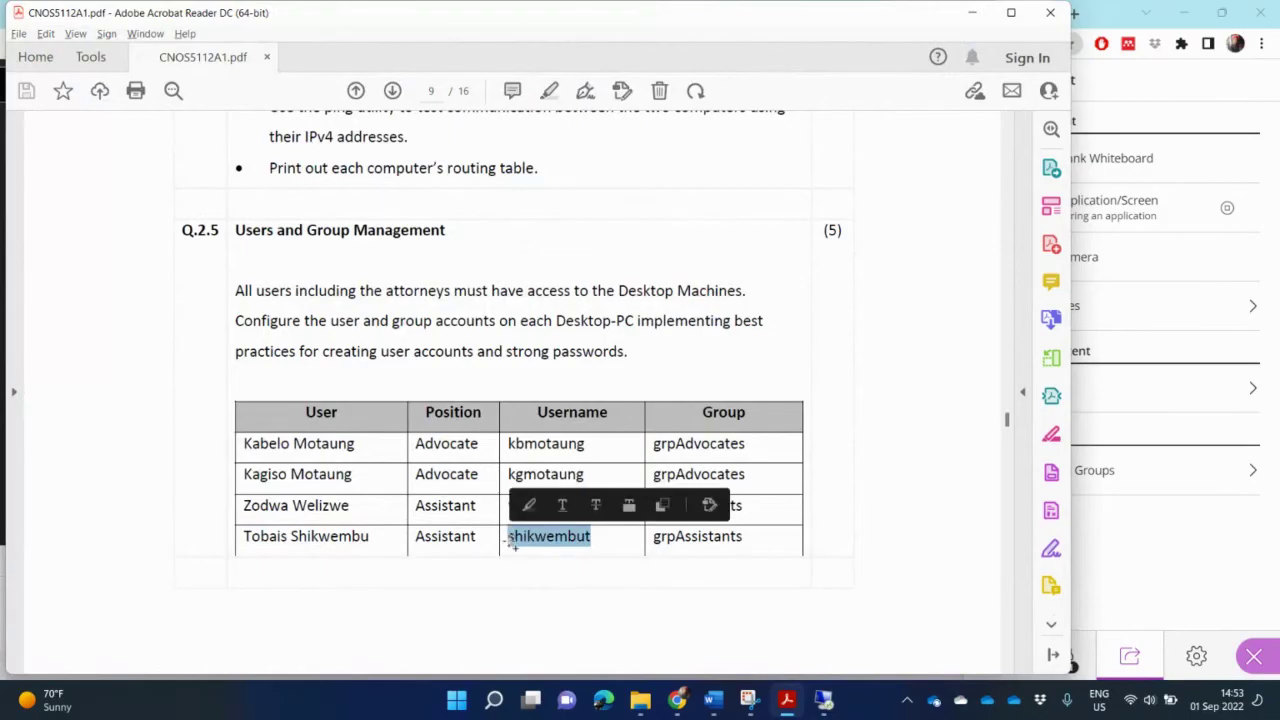
key(alt+Tab)
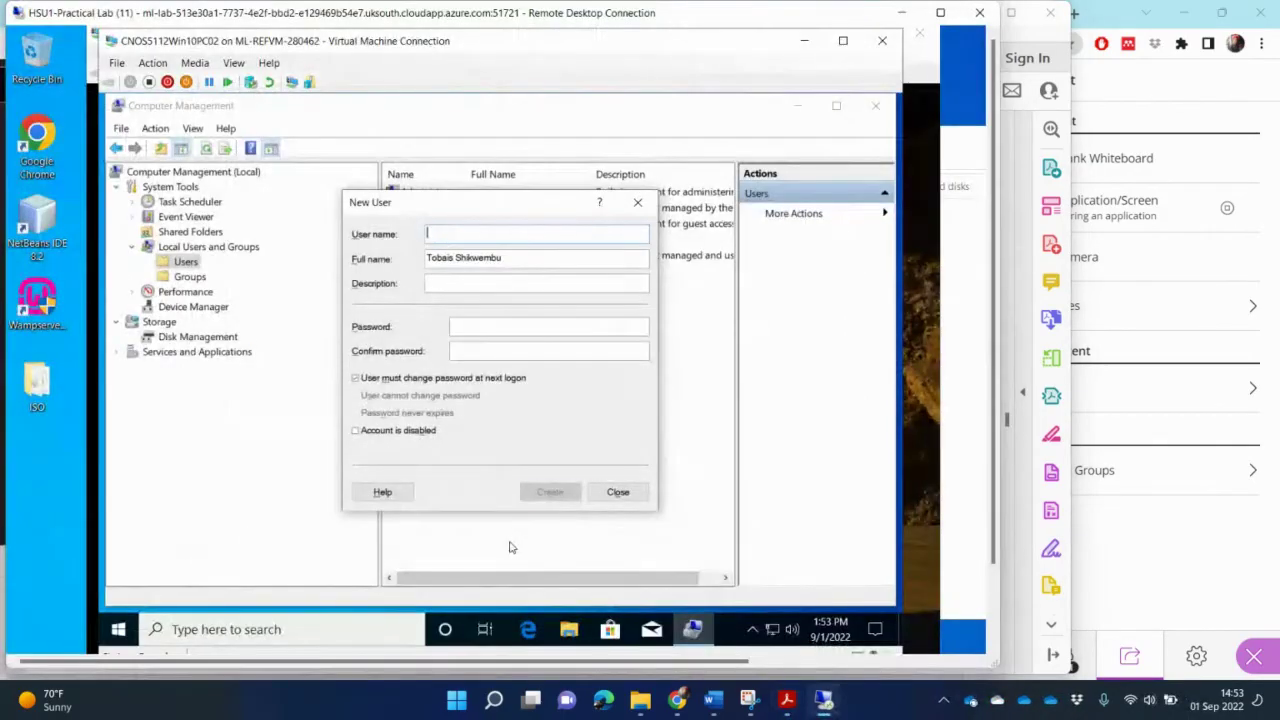
key(ctrl+v)
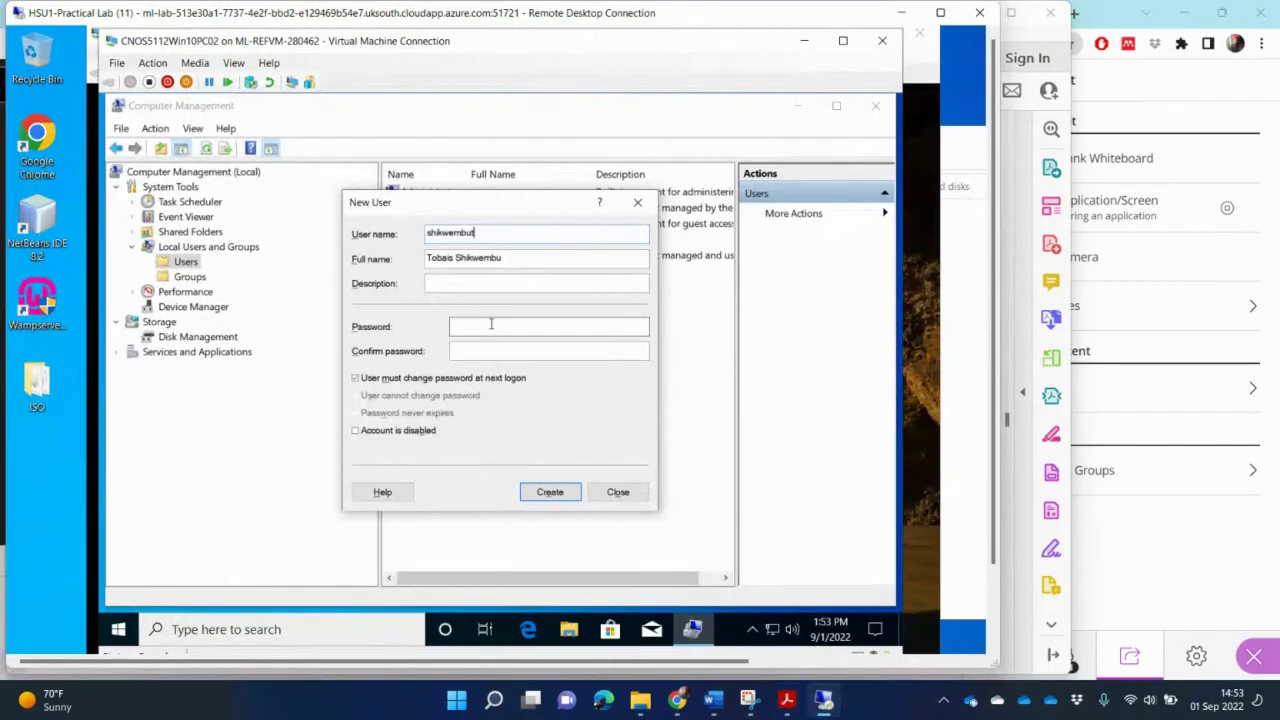
Step: Enter and confirm the password, set it never to expire, create the account and close the form
click(491, 324)
text(Pa$$w)
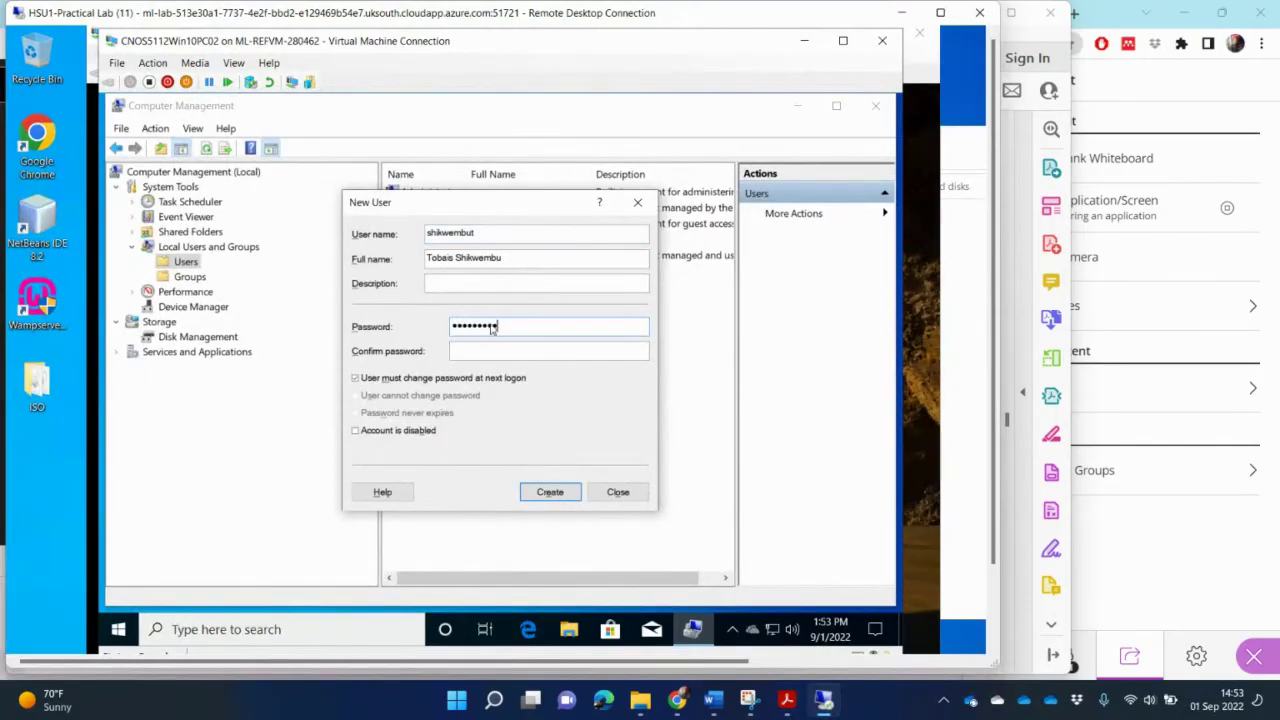
click(516, 348)
text(1)
click(356, 379)
click(356, 413)
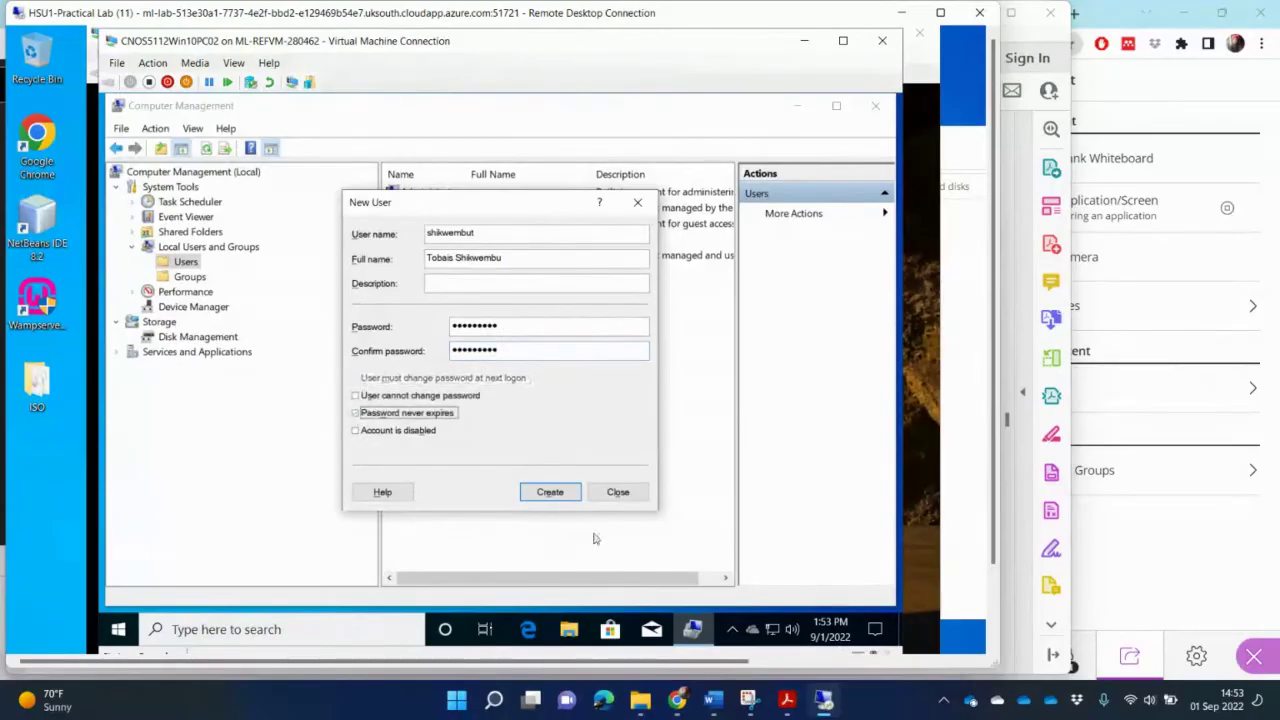
click(556, 492)
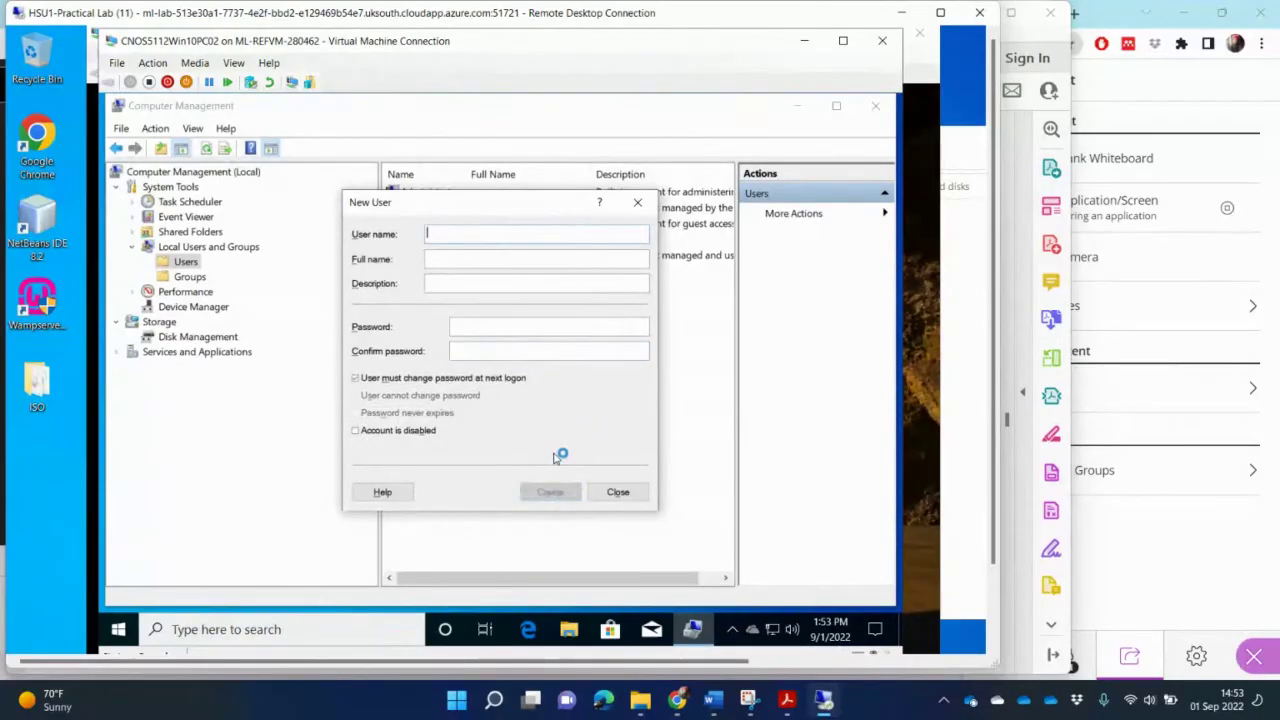
click(620, 492)
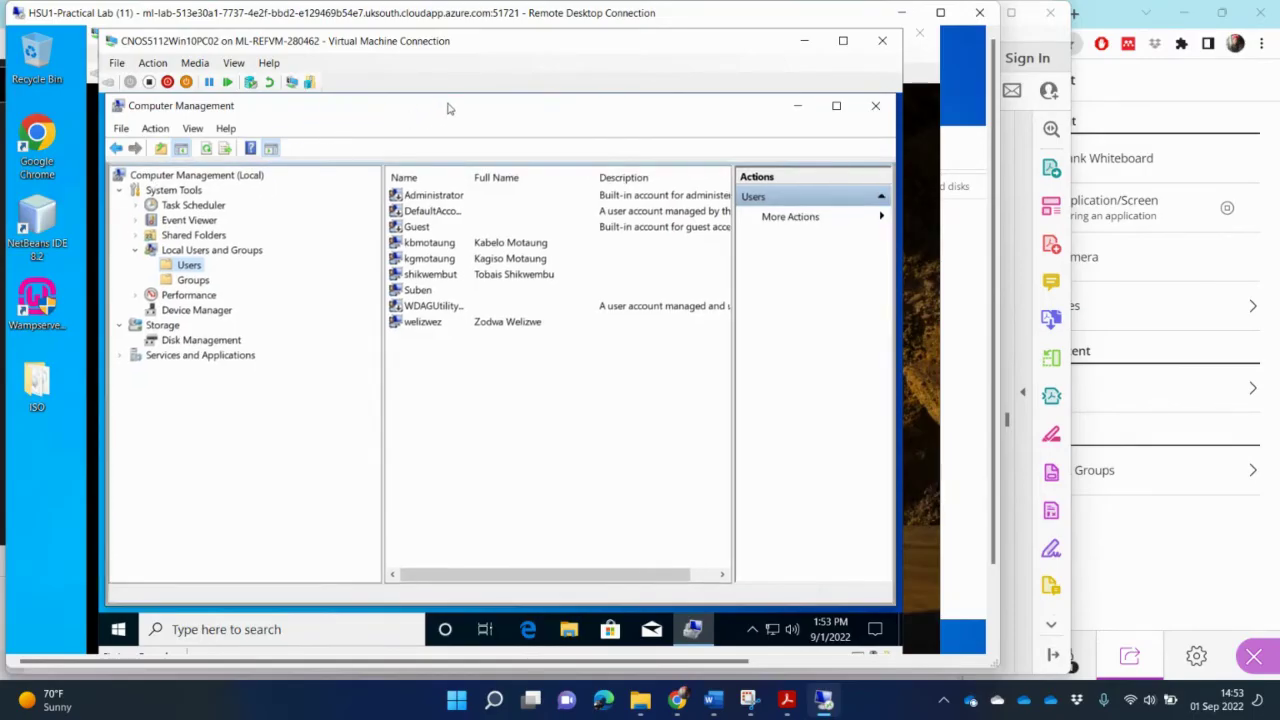
Step: Move the Computer Management window lower and to the right on the desktop
drag(448, 107, 438, 180)
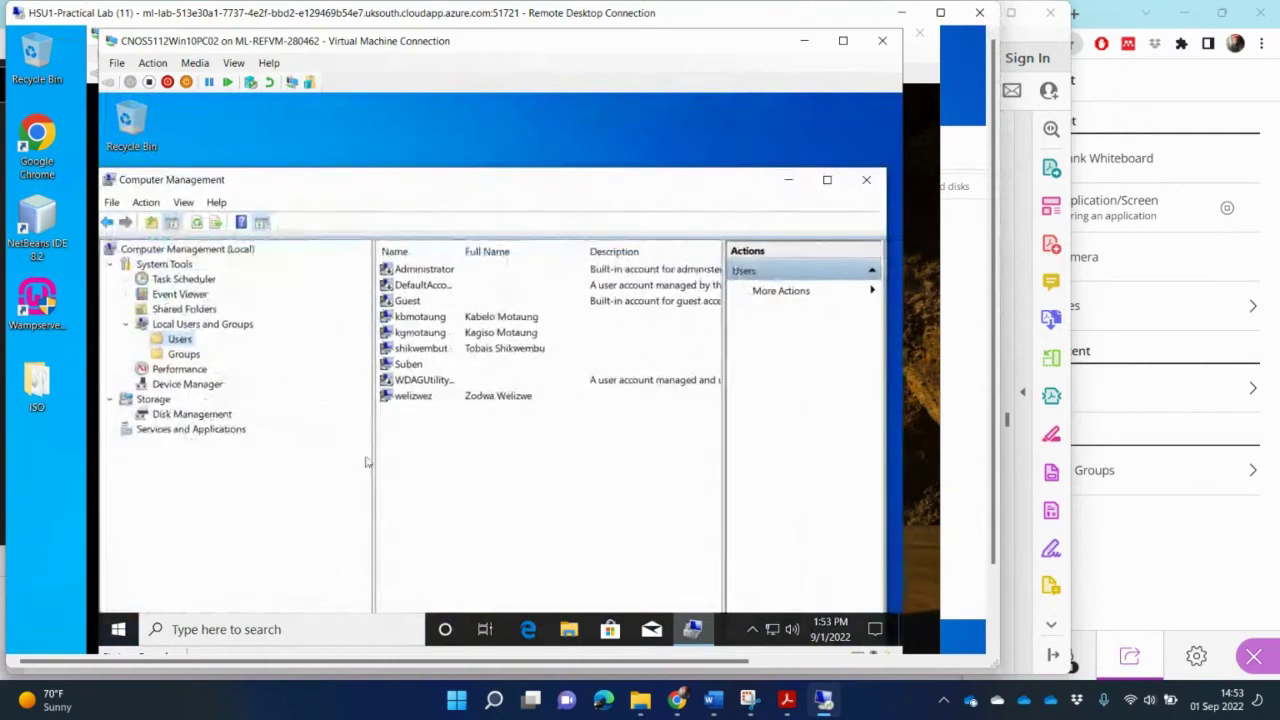
Step: Open the System page from the Start shortcuts menu and resize it to show the computer name and WORKGROUP
right_click(120, 629)
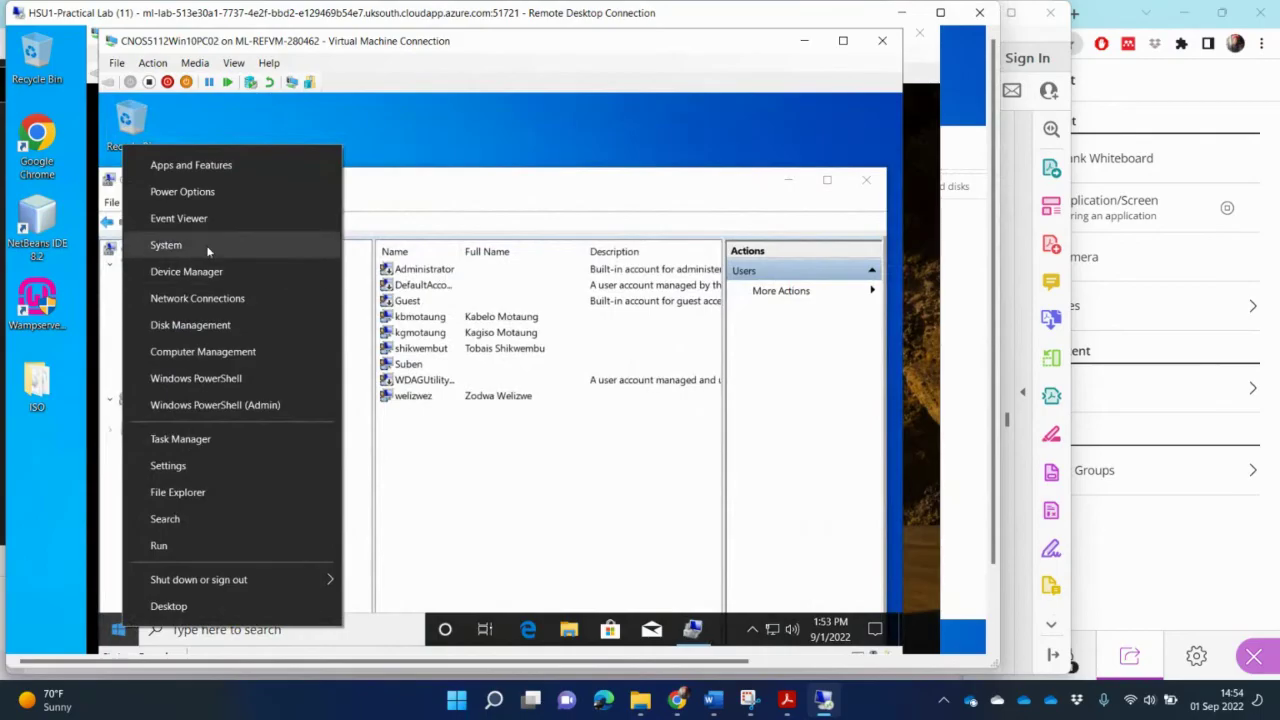
click(166, 245)
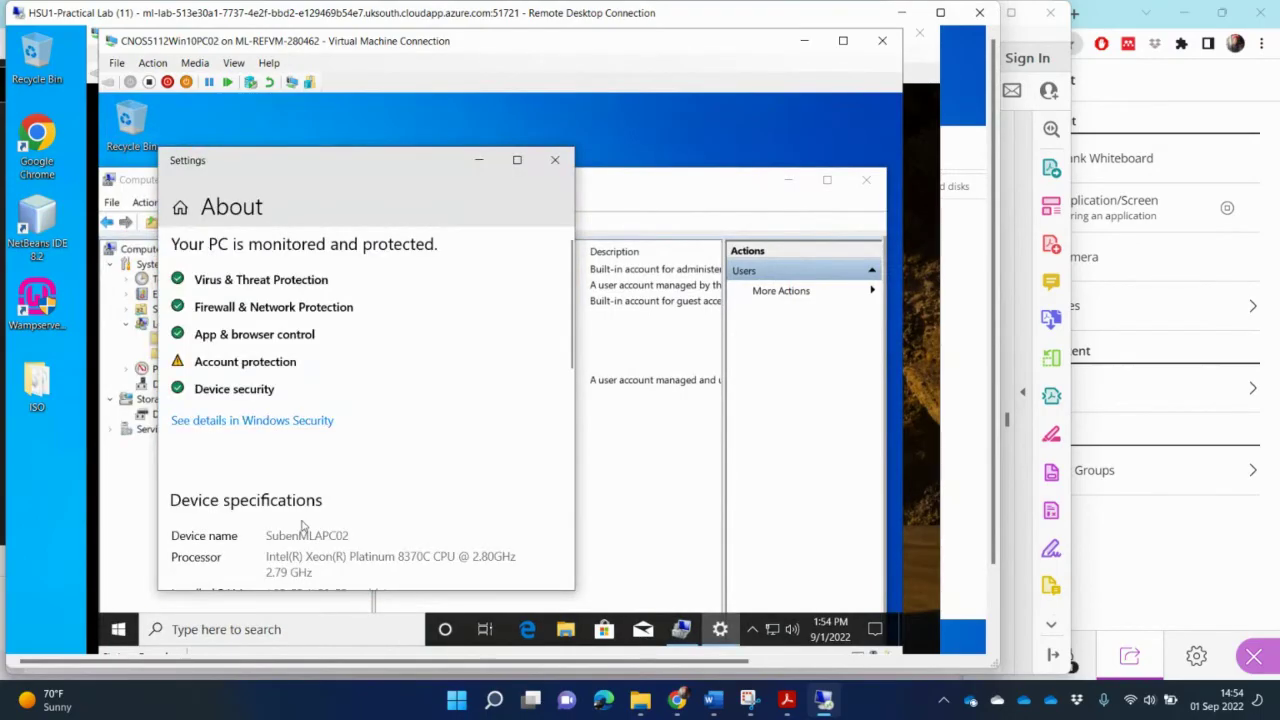
scroll(306, 529, down, 5)
scroll(277, 419, up, 5)
scroll(277, 400, down, 5)
scroll(280, 413, down, 3)
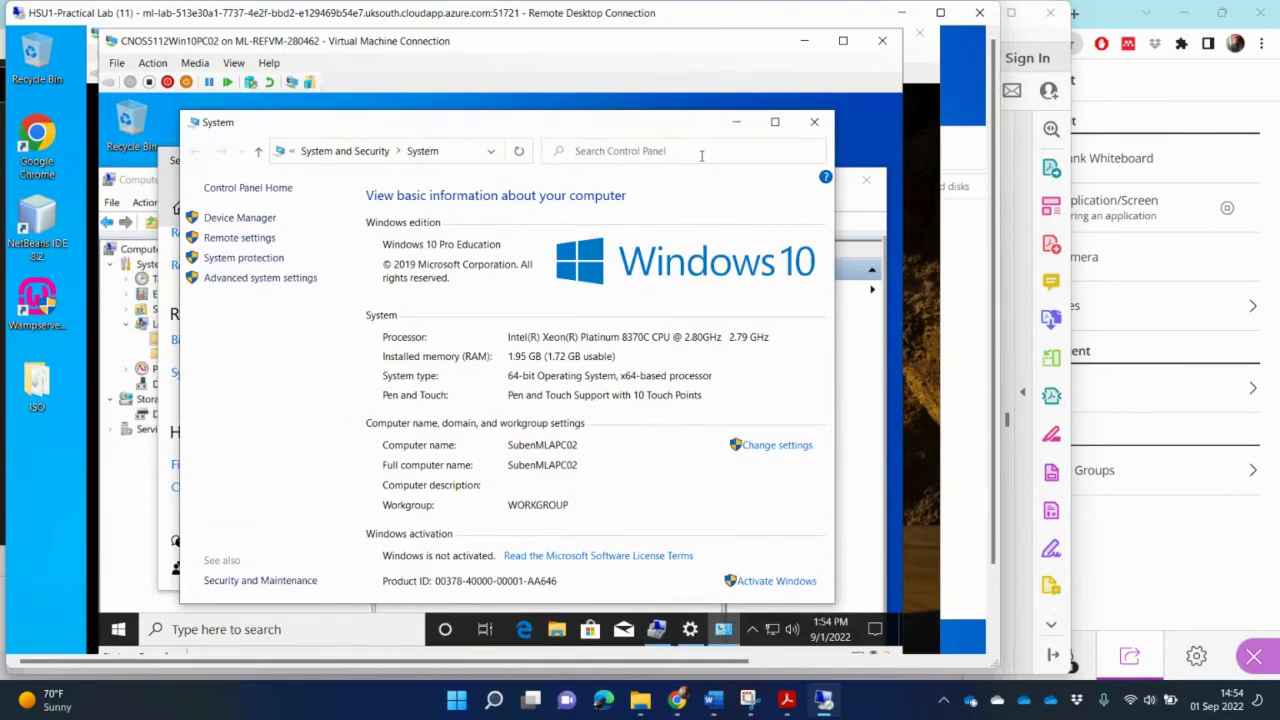
mouse_move(661, 112)
mouse_down()
mouse_move(632, 302)
mouse_move(660, 199)
mouse_move(650, 108)
mouse_up()
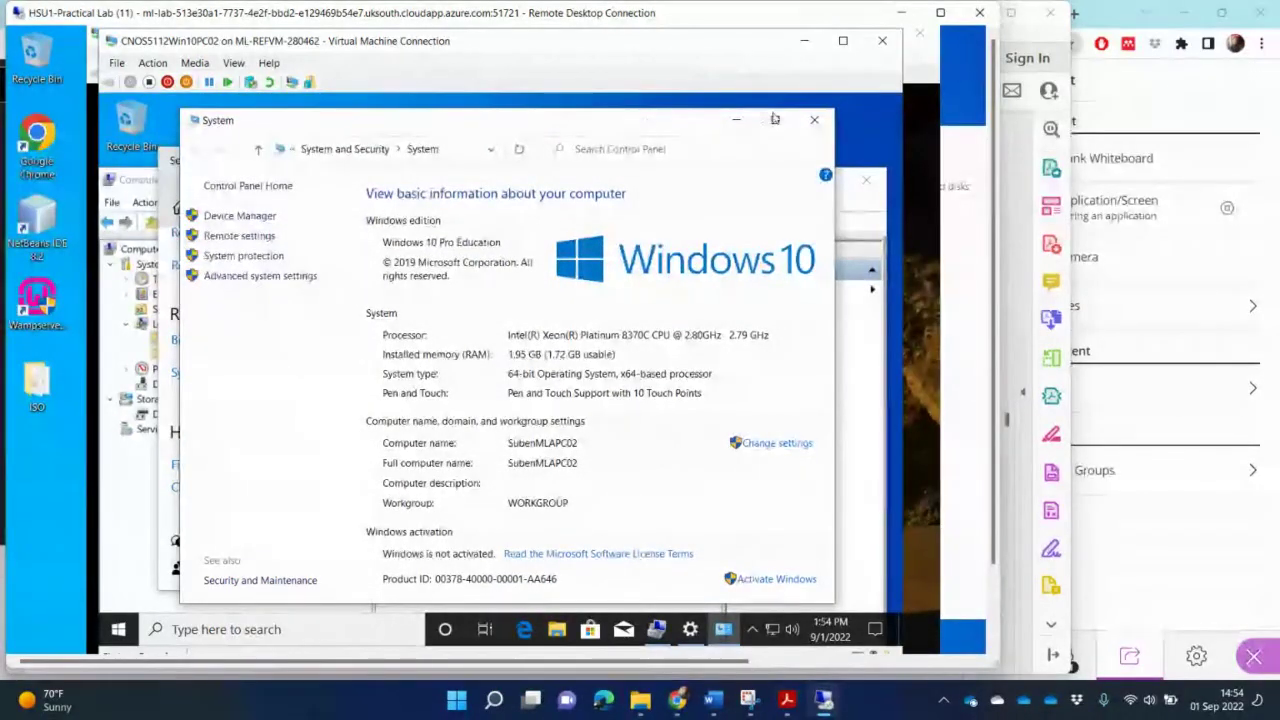
Step: Maximize the Control Panel System window and close the Settings About page
click(775, 120)
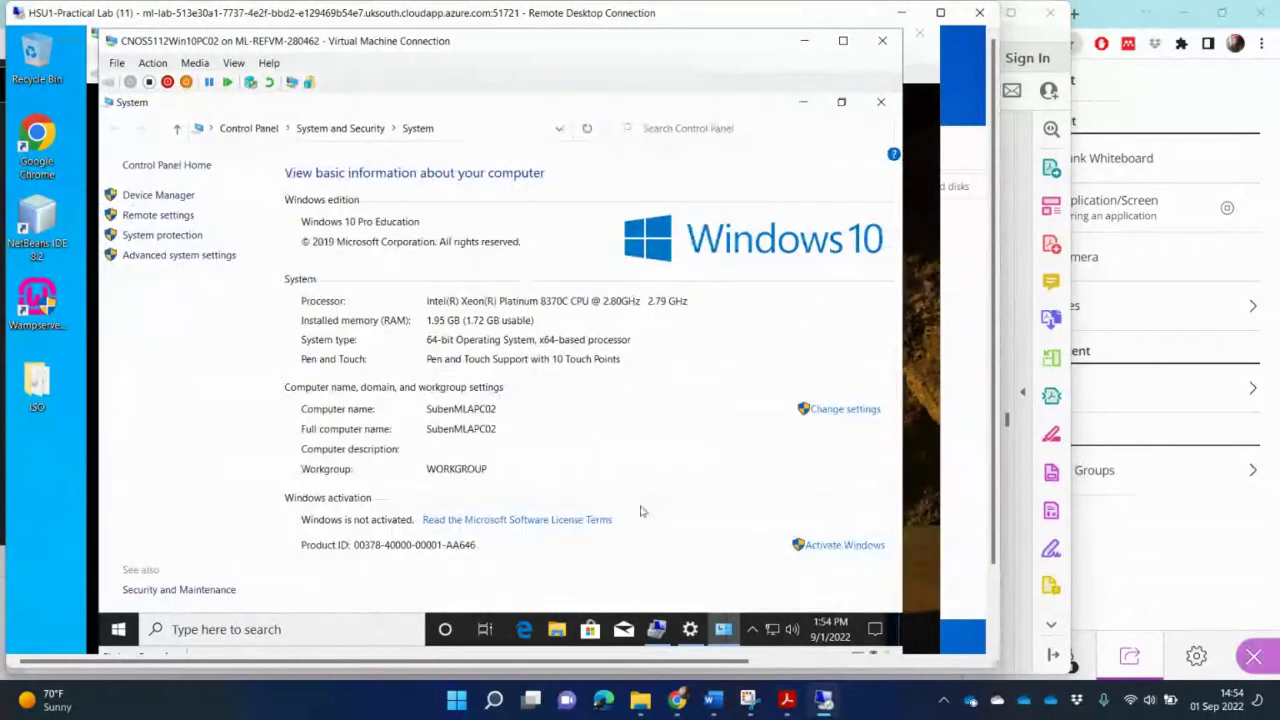
click(691, 631)
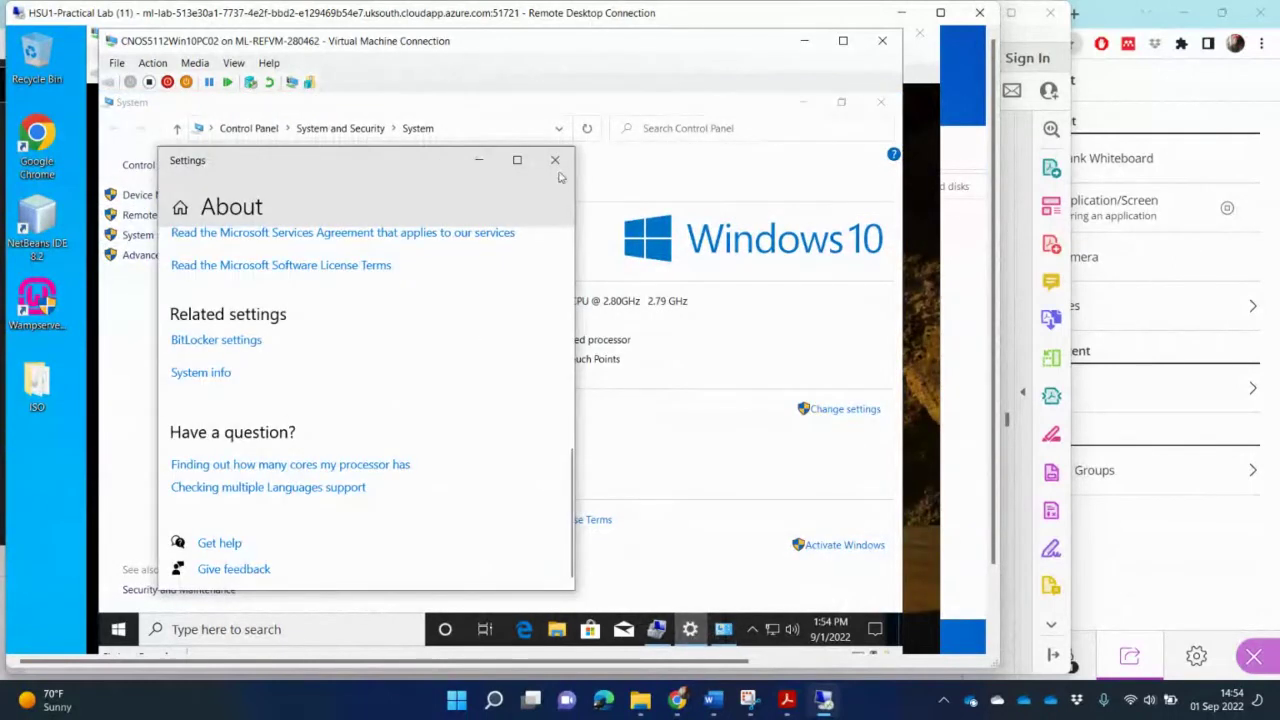
click(555, 160)
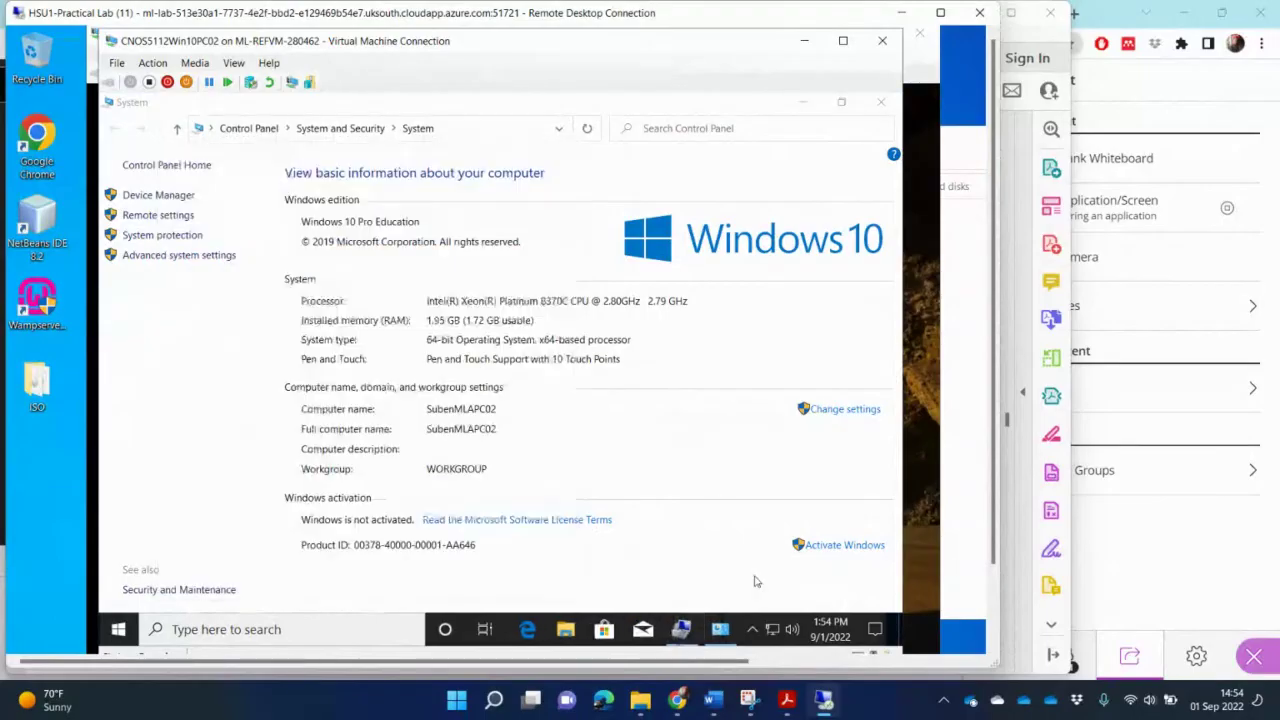
Step: Hide Computer Management's Actions pane and move the window aside to uncover the System page
click(684, 631)
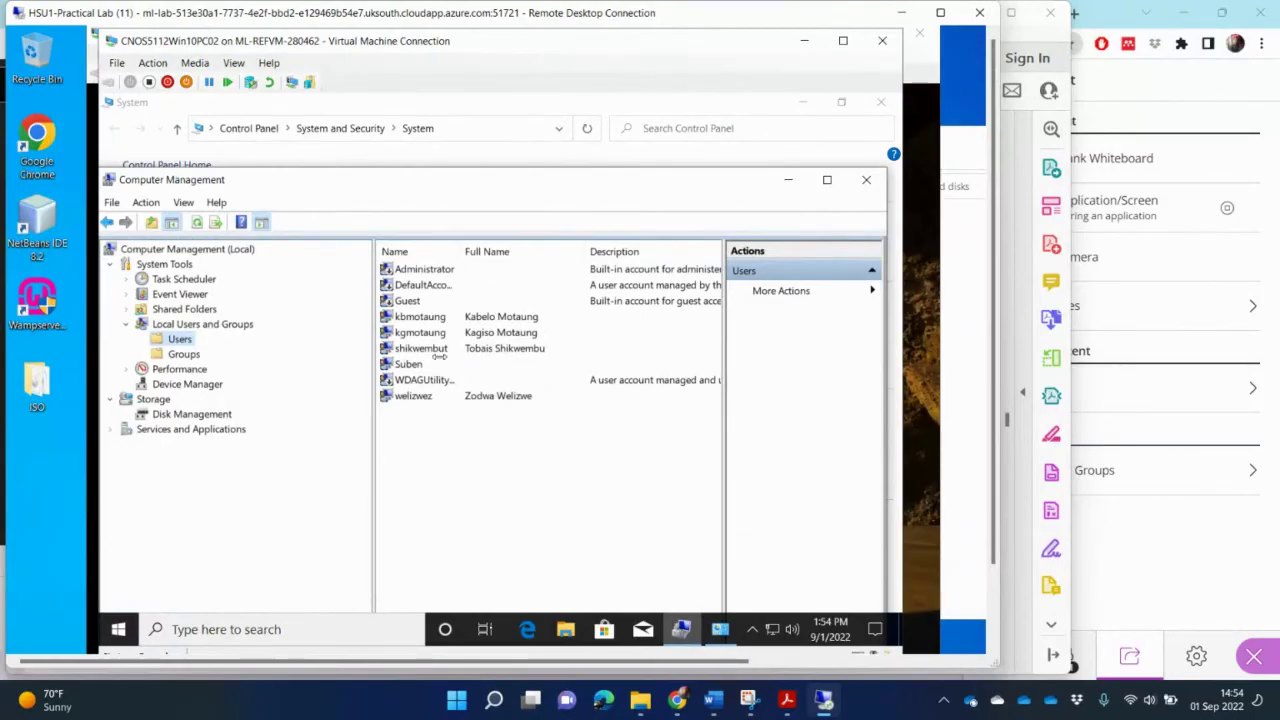
click(261, 224)
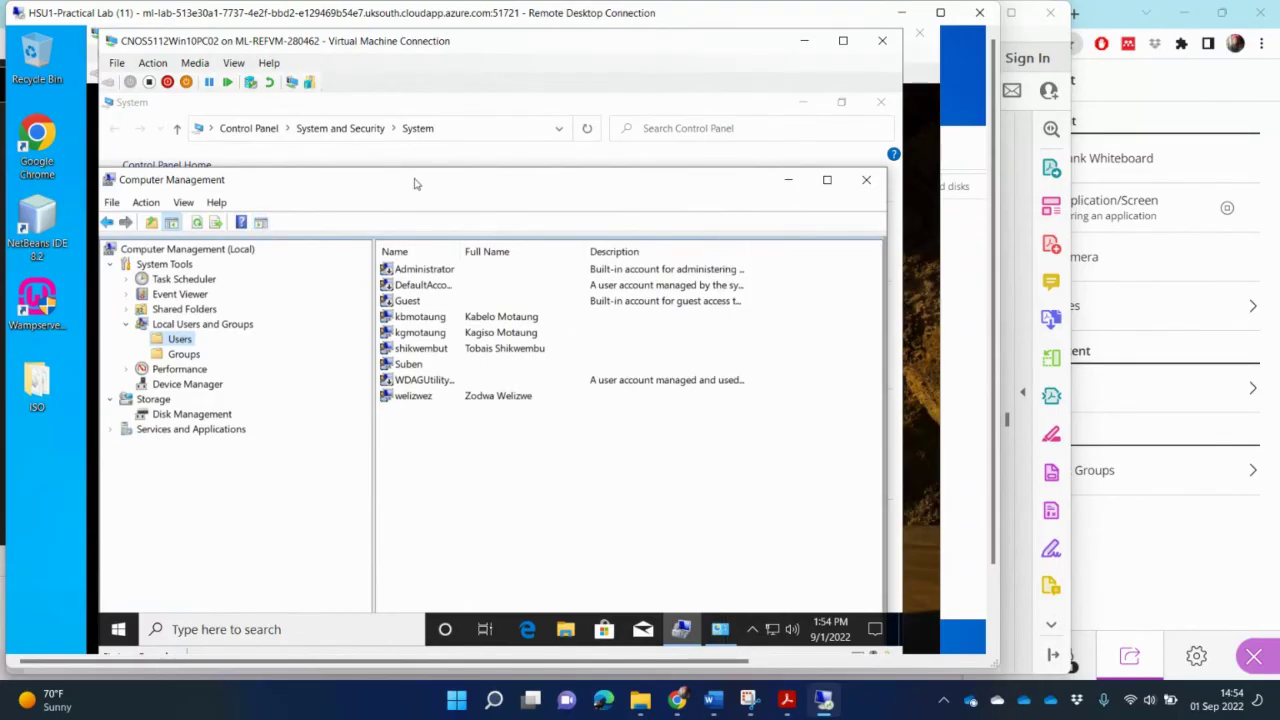
drag(420, 179, 767, 225)
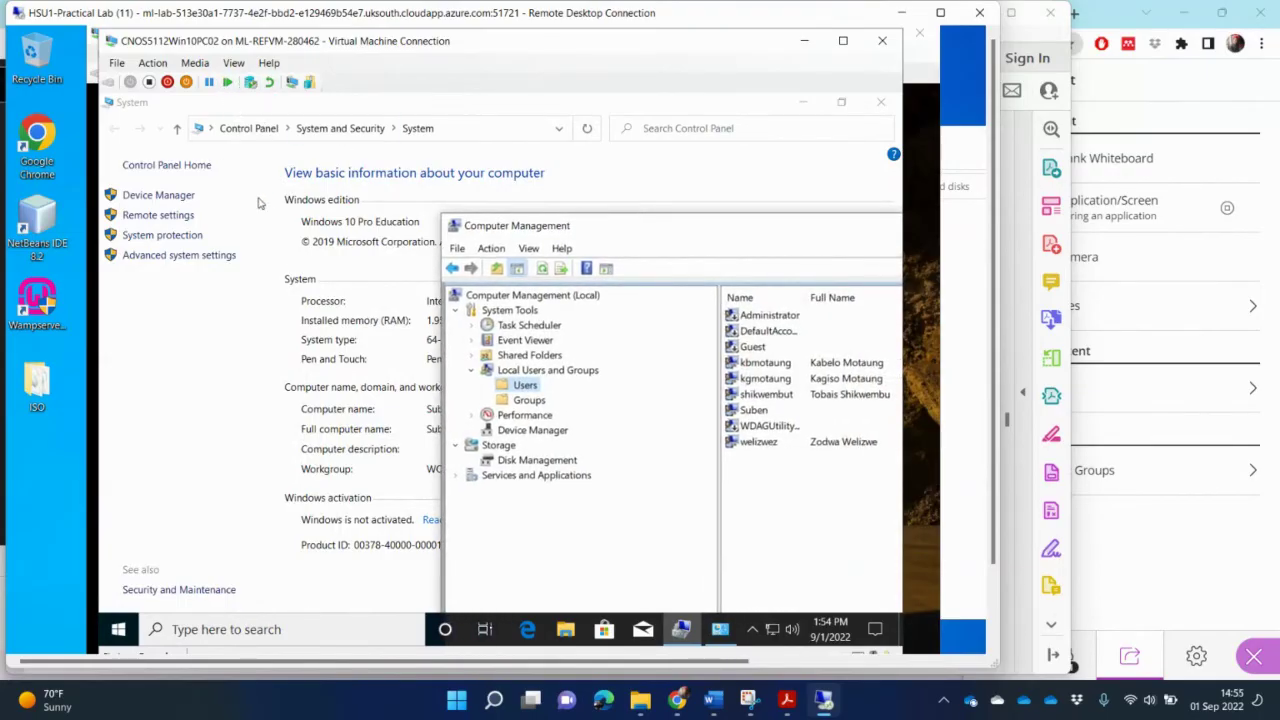
Step: Bring the System page forward, then put Computer Management's Users list back in front
click(283, 313)
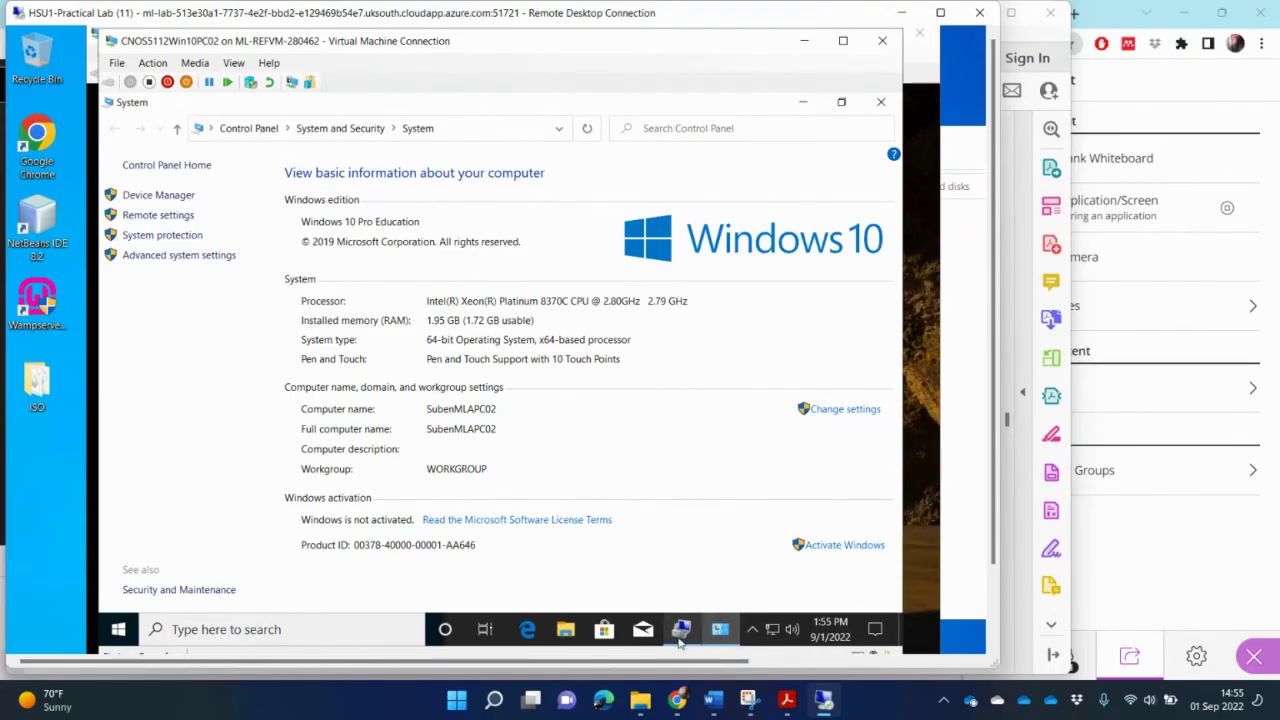
mouse_move(679, 641)
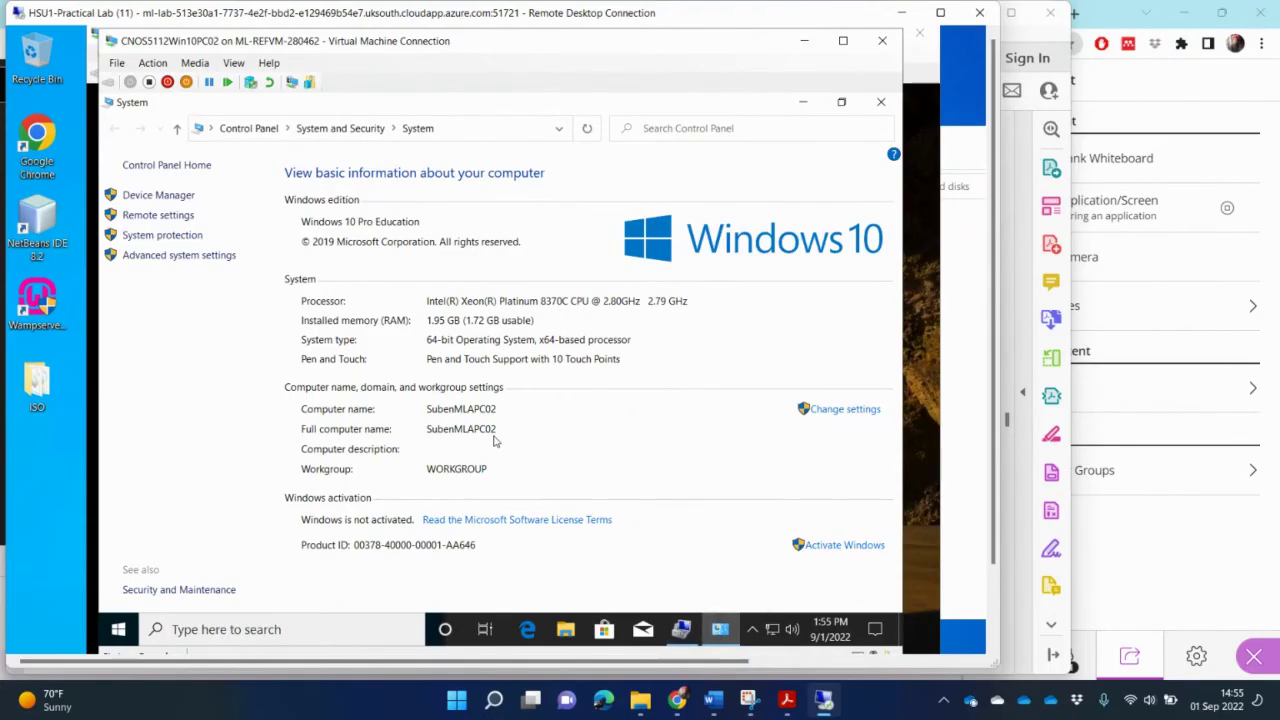
right_click(116, 630)
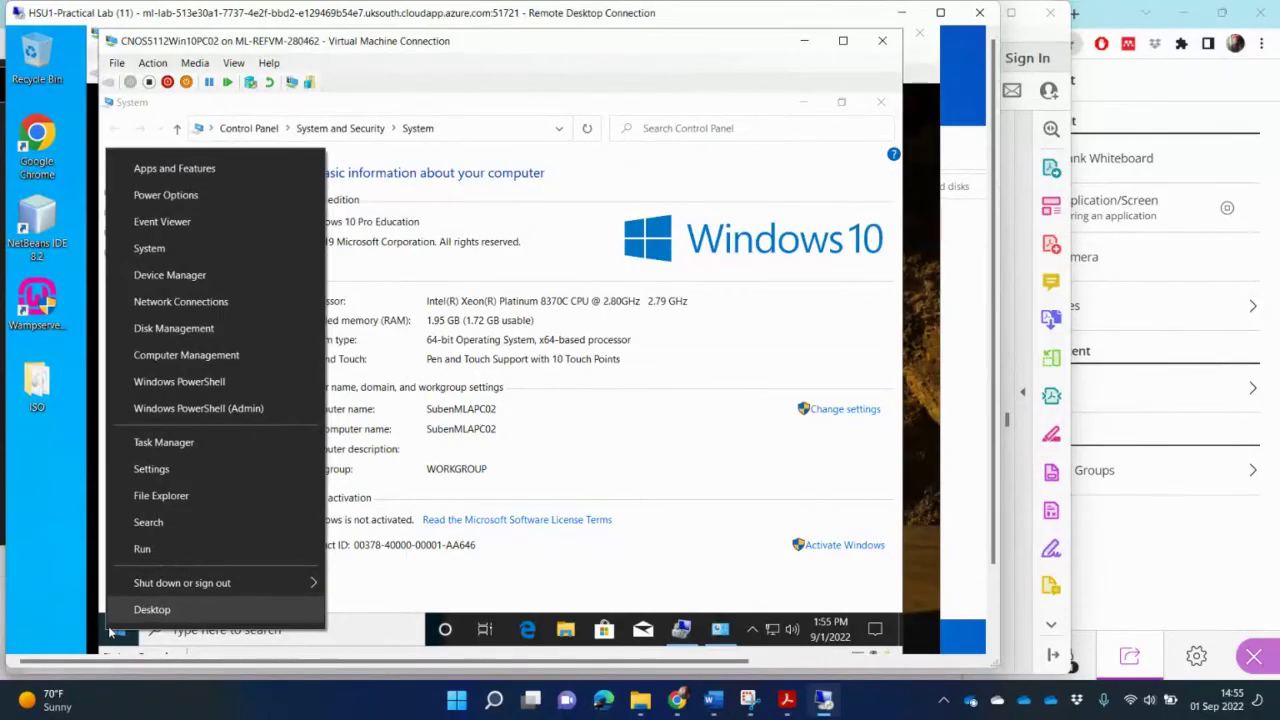
click(570, 451)
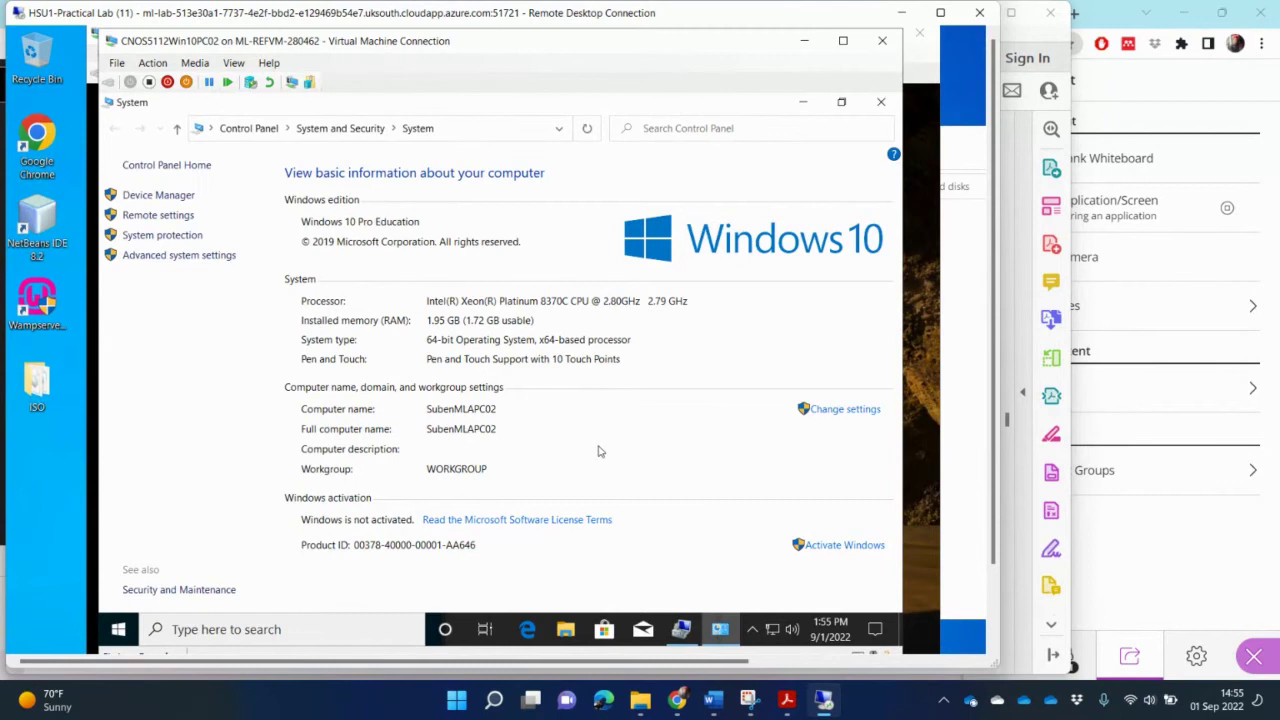
click(683, 632)
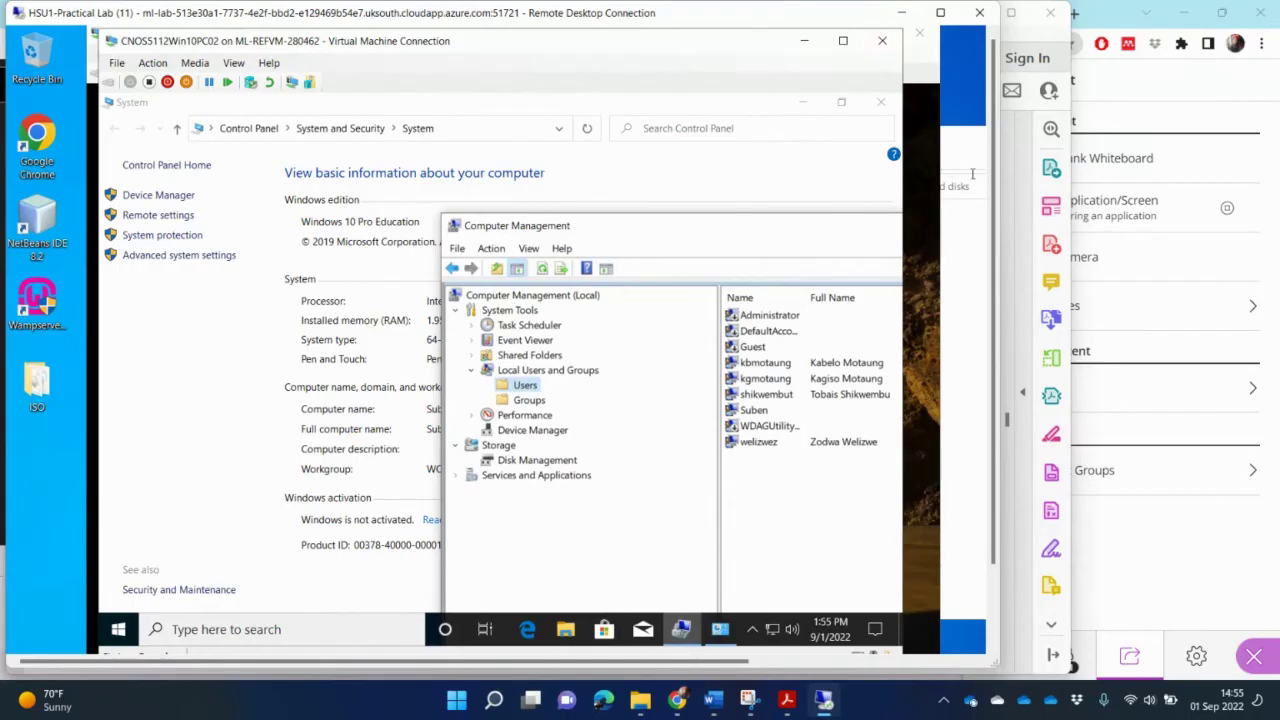
Step: Widen the virtual machine window and place Computer Management beside the System page's computer name
drag(1003, 155, 1238, 160)
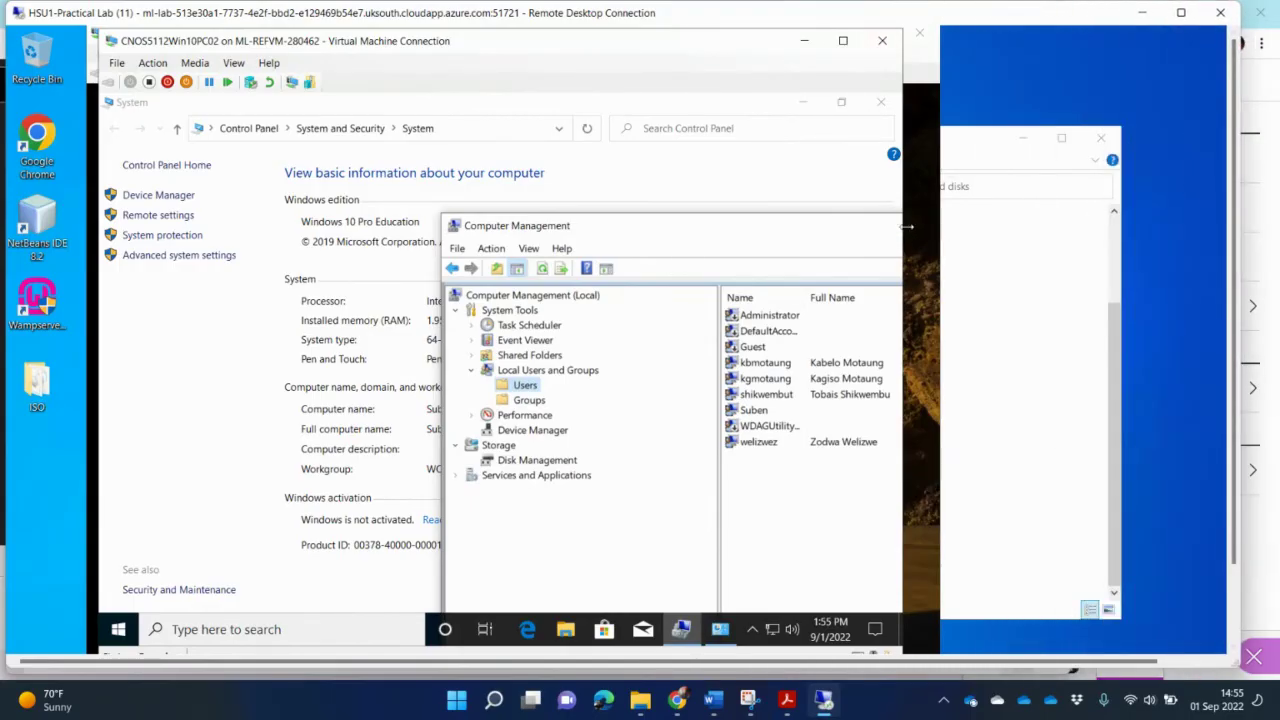
drag(906, 226, 1080, 219)
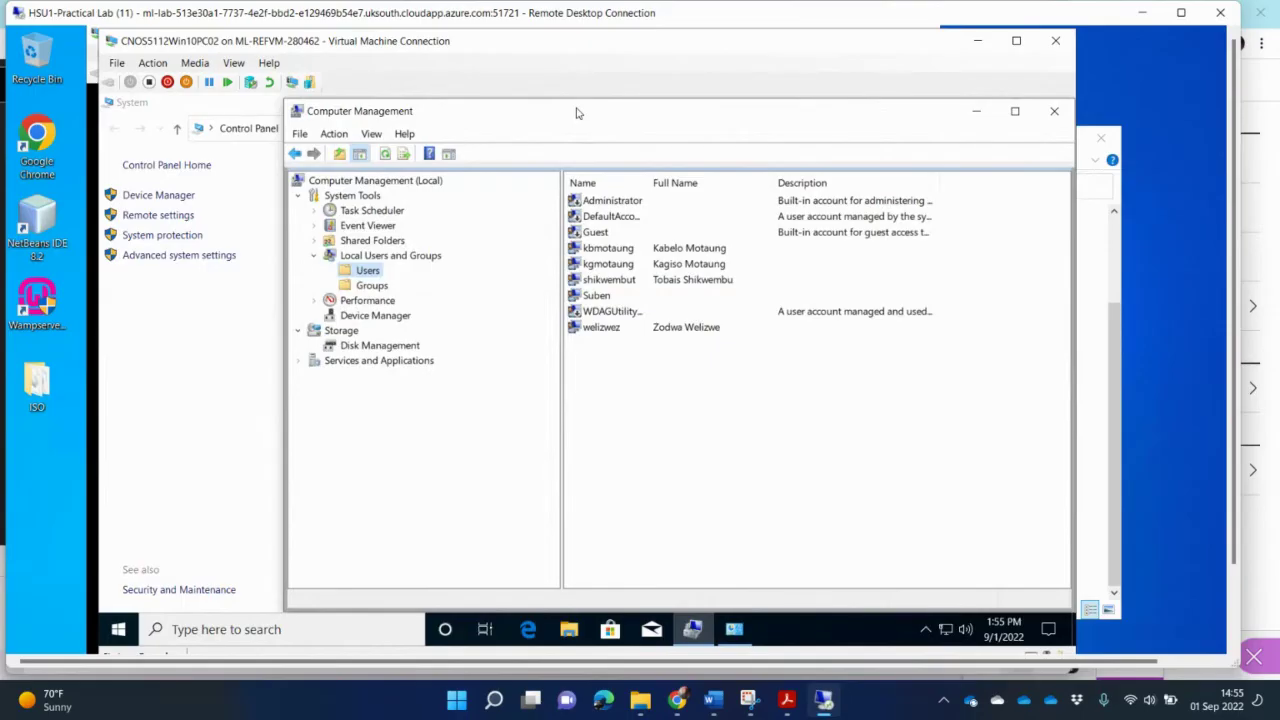
drag(586, 119, 629, 185)
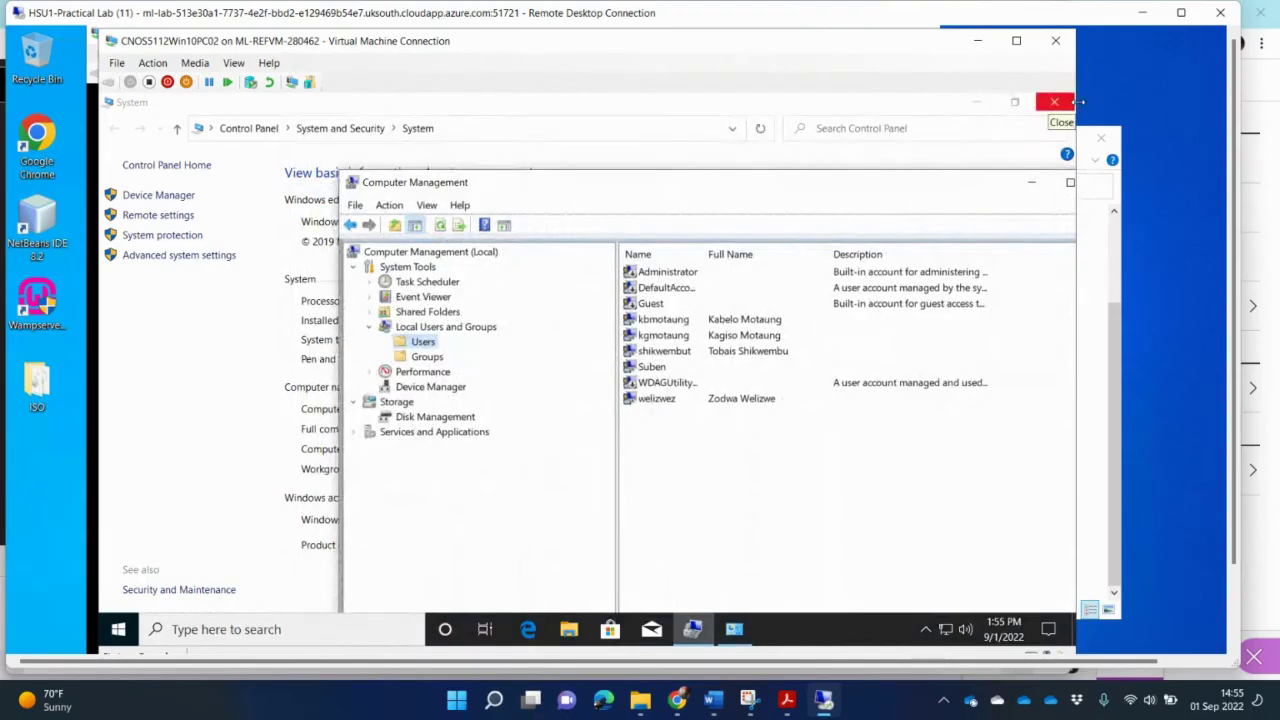
drag(1115, 101, 1195, 101)
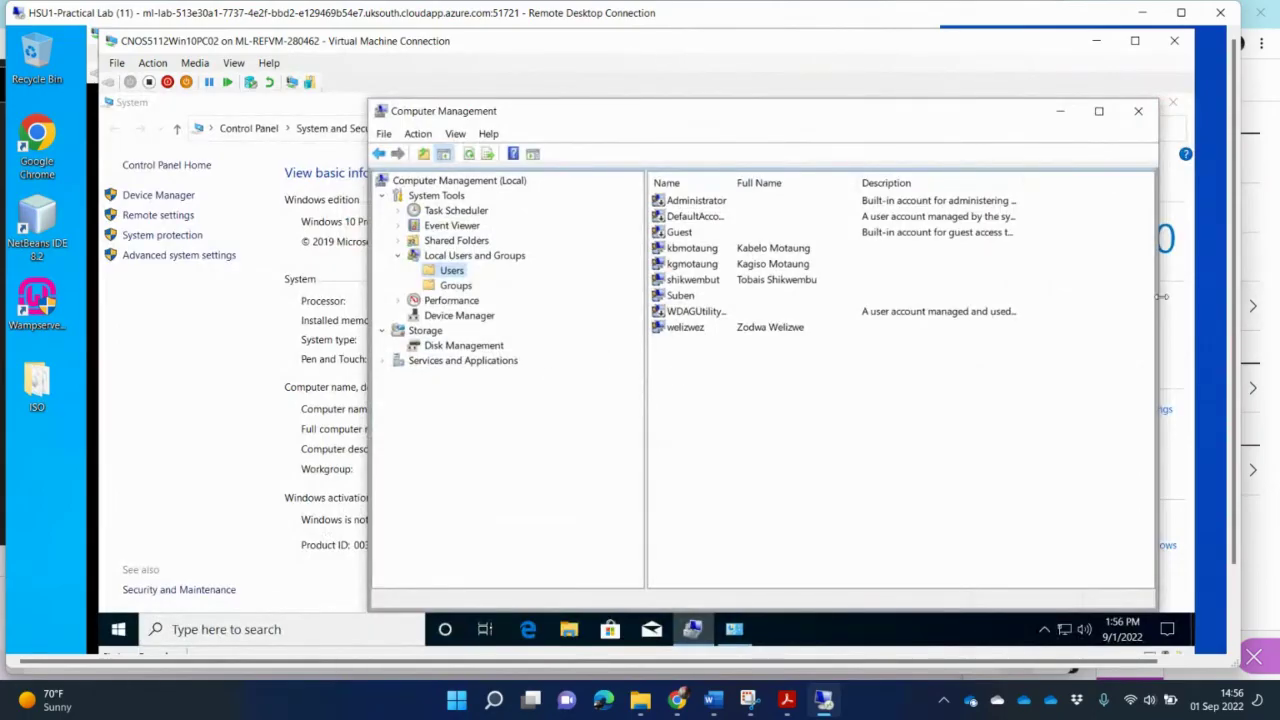
drag(1160, 296, 1048, 312)
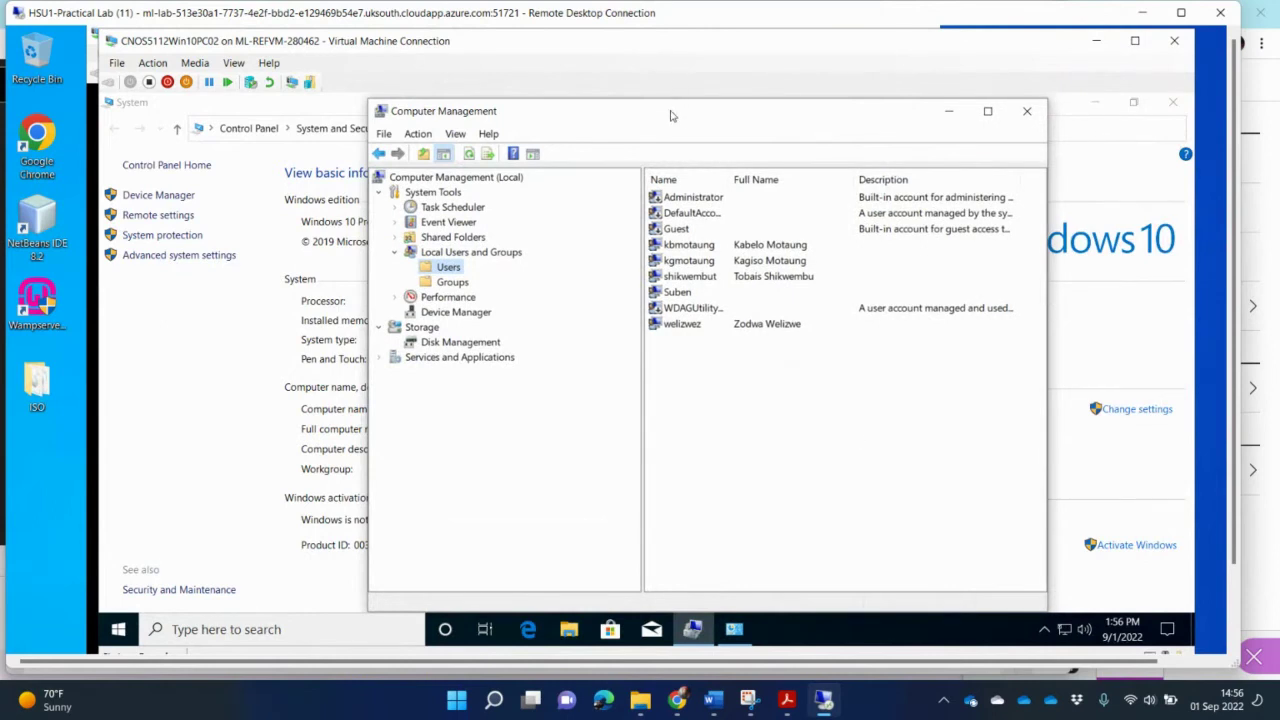
drag(677, 104, 835, 219)
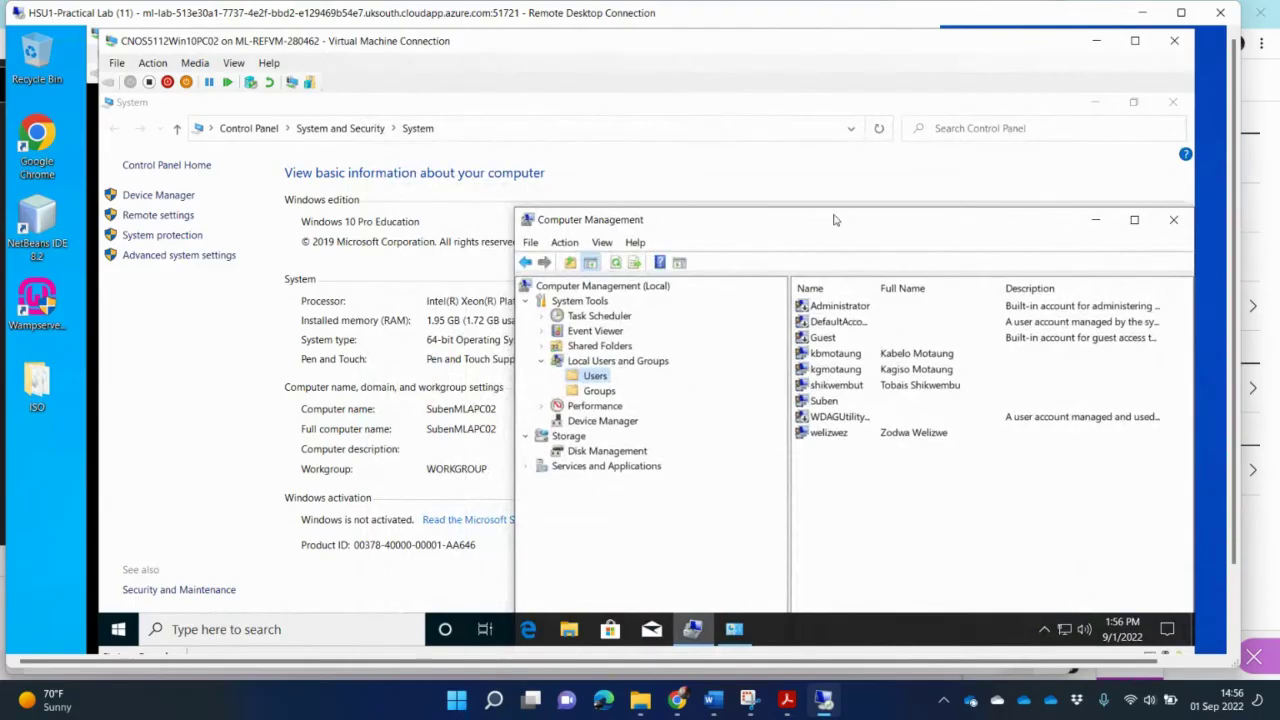
Step: Snip the area showing both the System page and Computer Management's Users list
click(748, 701)
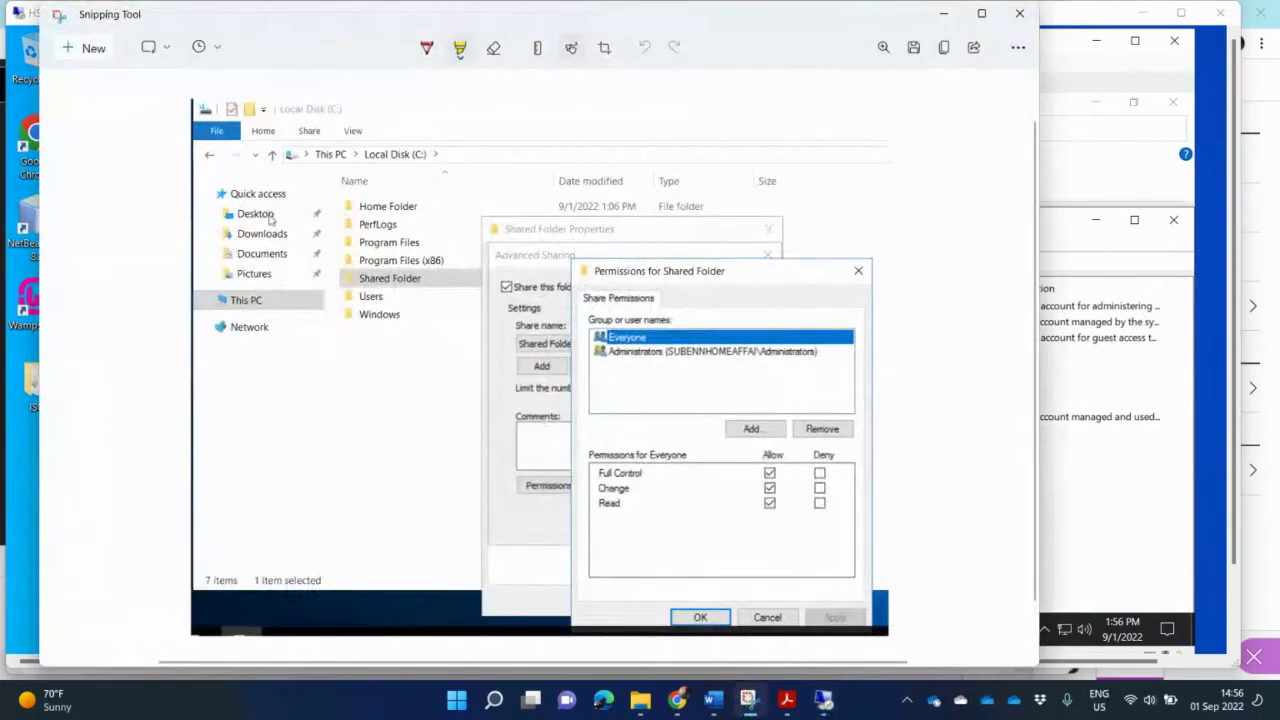
click(85, 48)
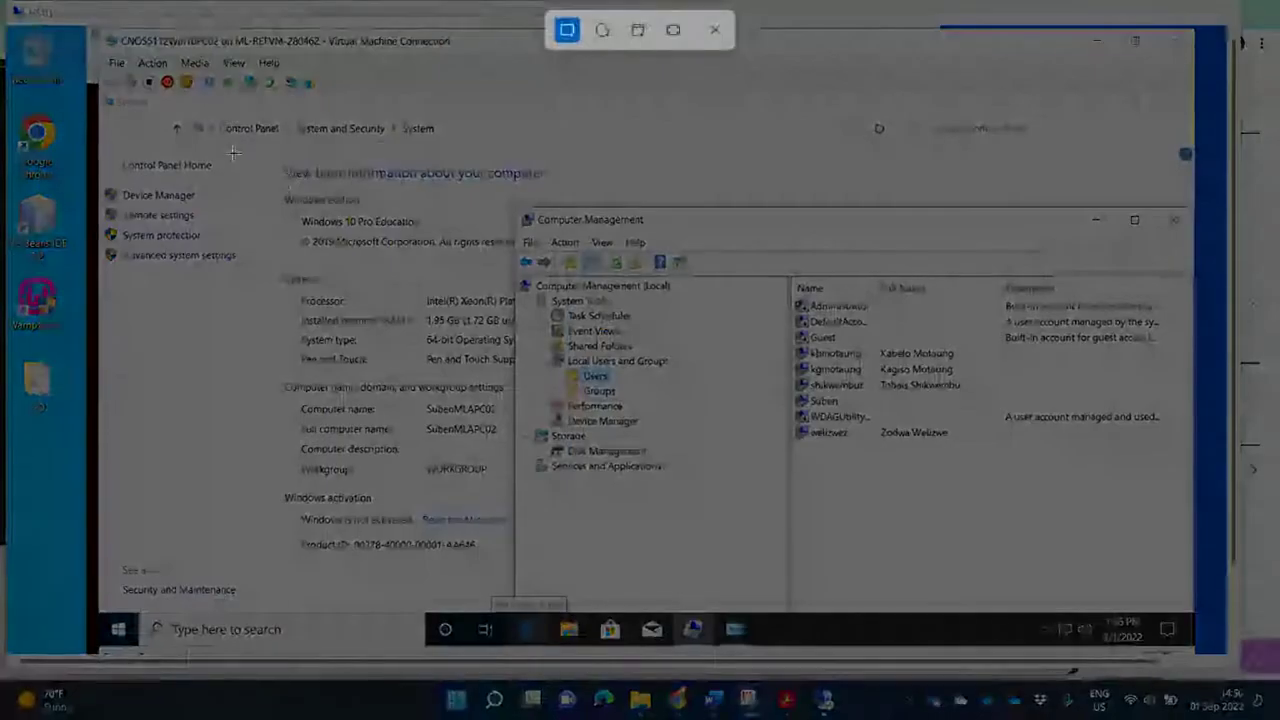
drag(275, 152, 1188, 556)
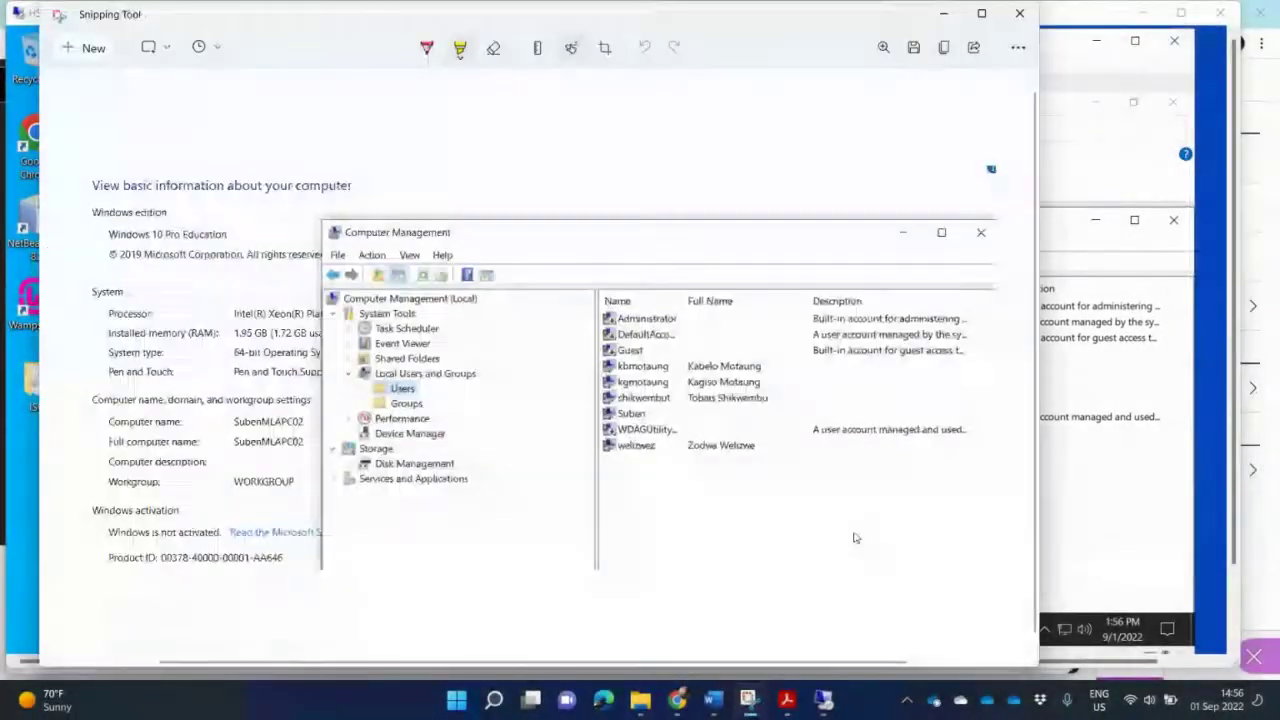
Step: Paste the screenshot under Question 2.5 in the Word assignment, followed by a blank line
click(714, 702)
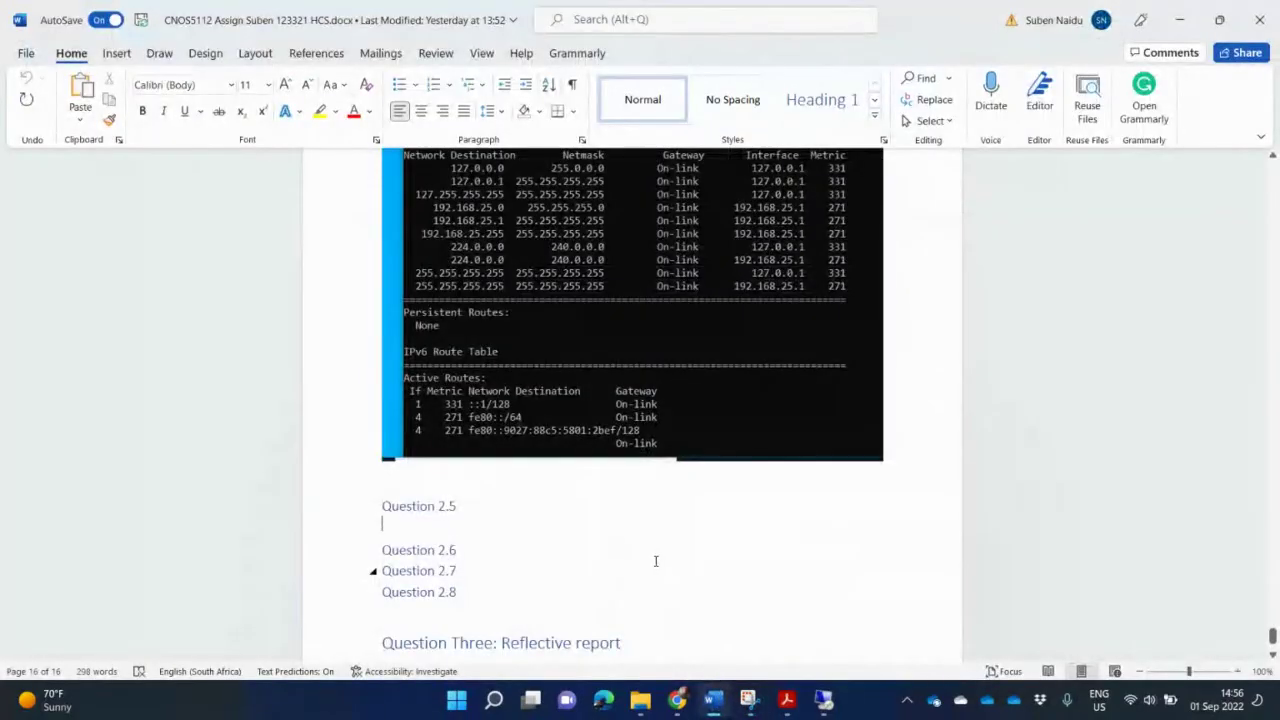
key(ctrl+v)
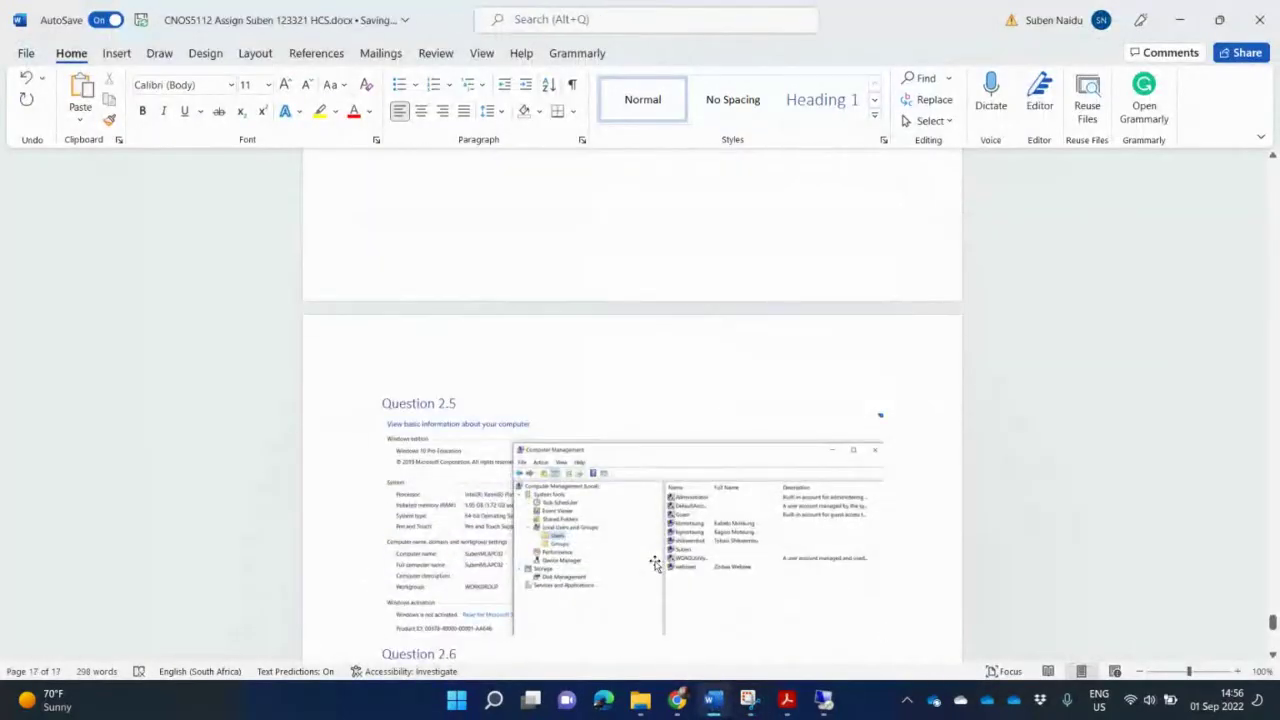
key(Return)
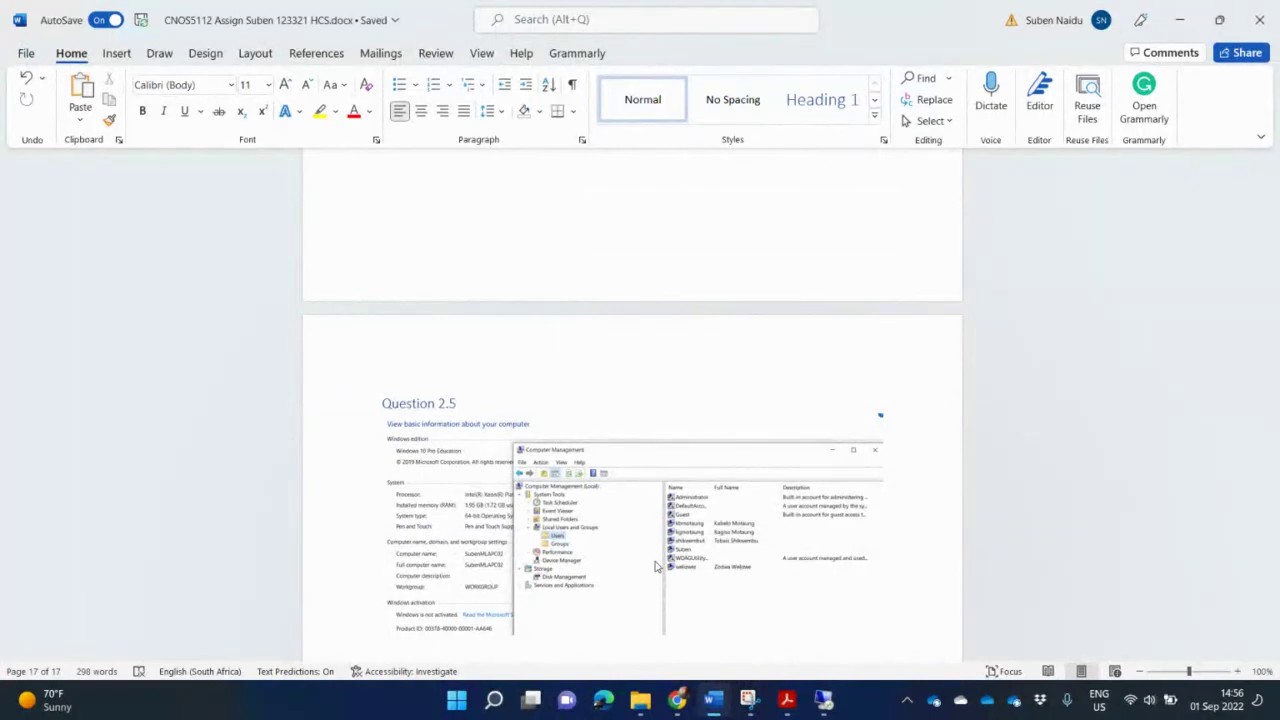
key(alt+Tab)
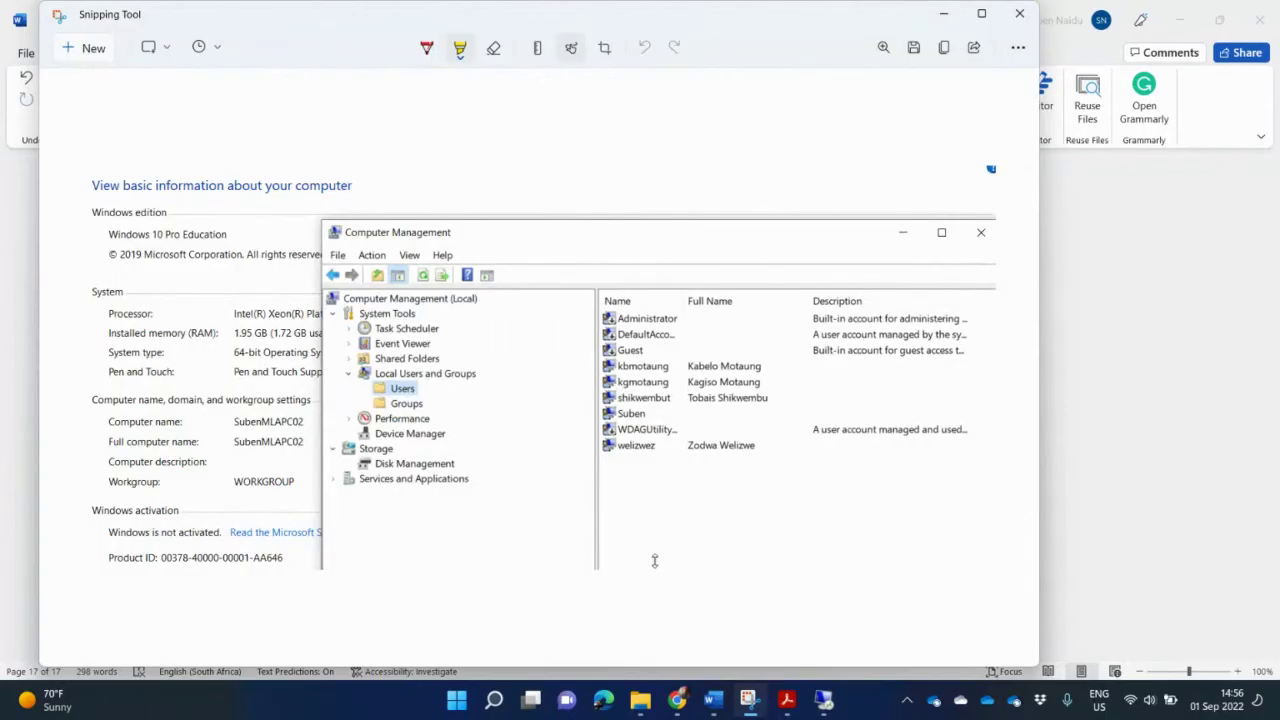
Step: Check the Q.2.5 users-and-groups table in the PDF, then list the local groups
click(788, 706)
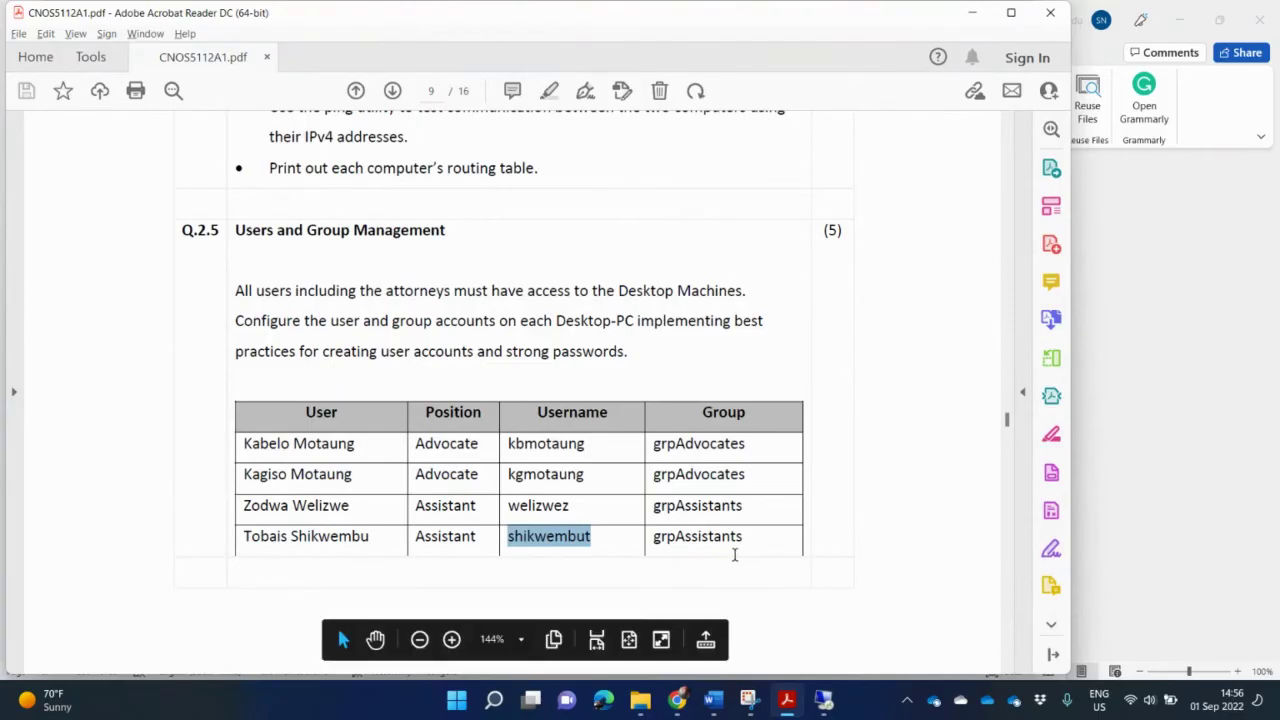
click(820, 703)
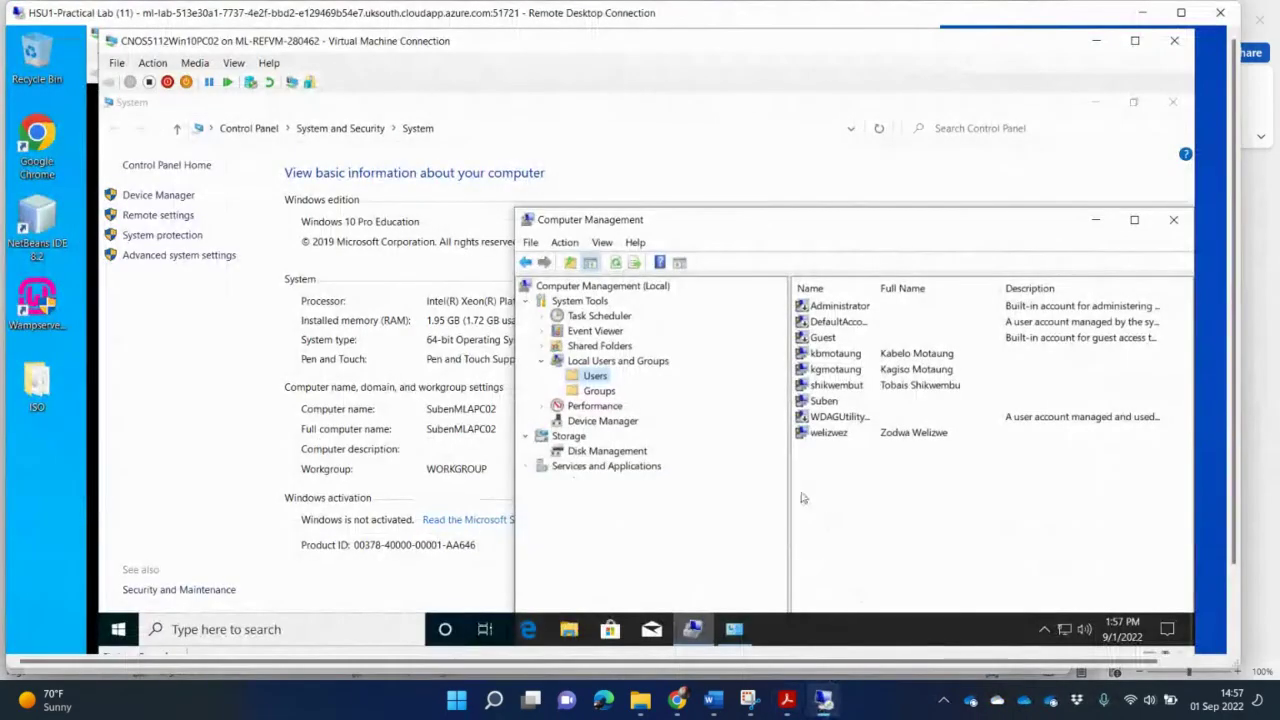
click(599, 391)
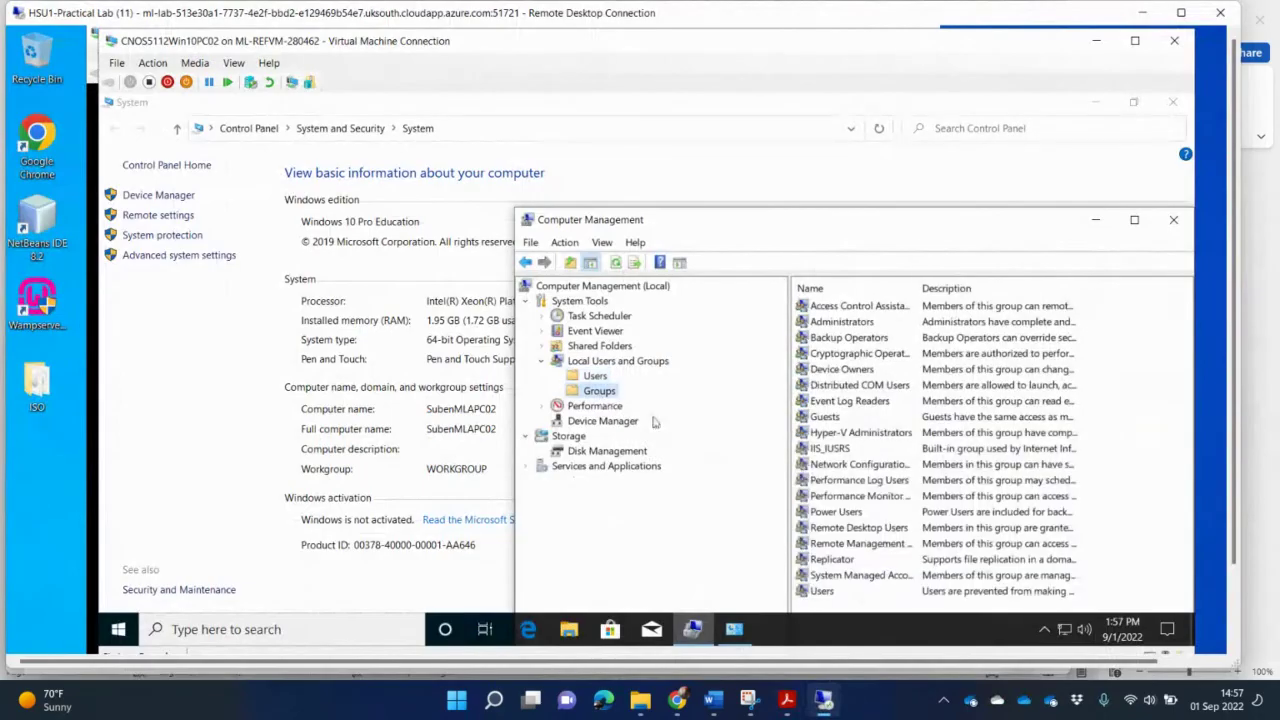
Step: Start a new local group named grpAdvocate
right_click(601, 393)
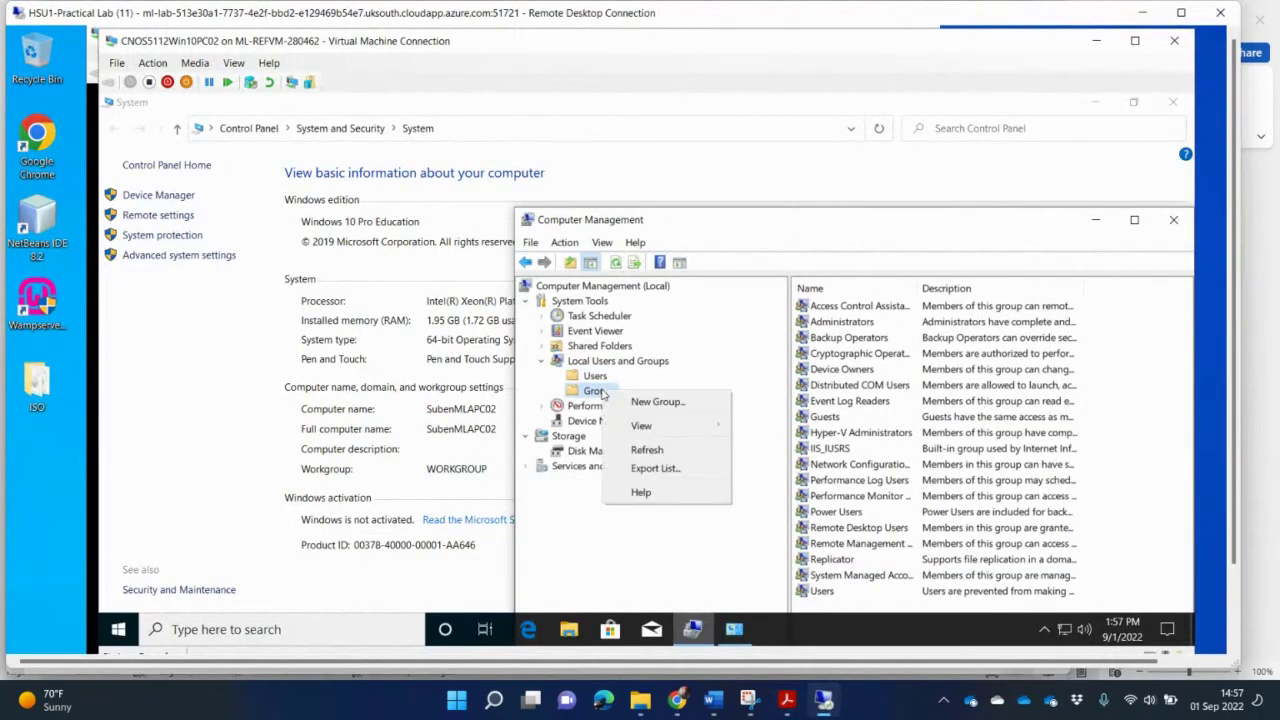
click(652, 401)
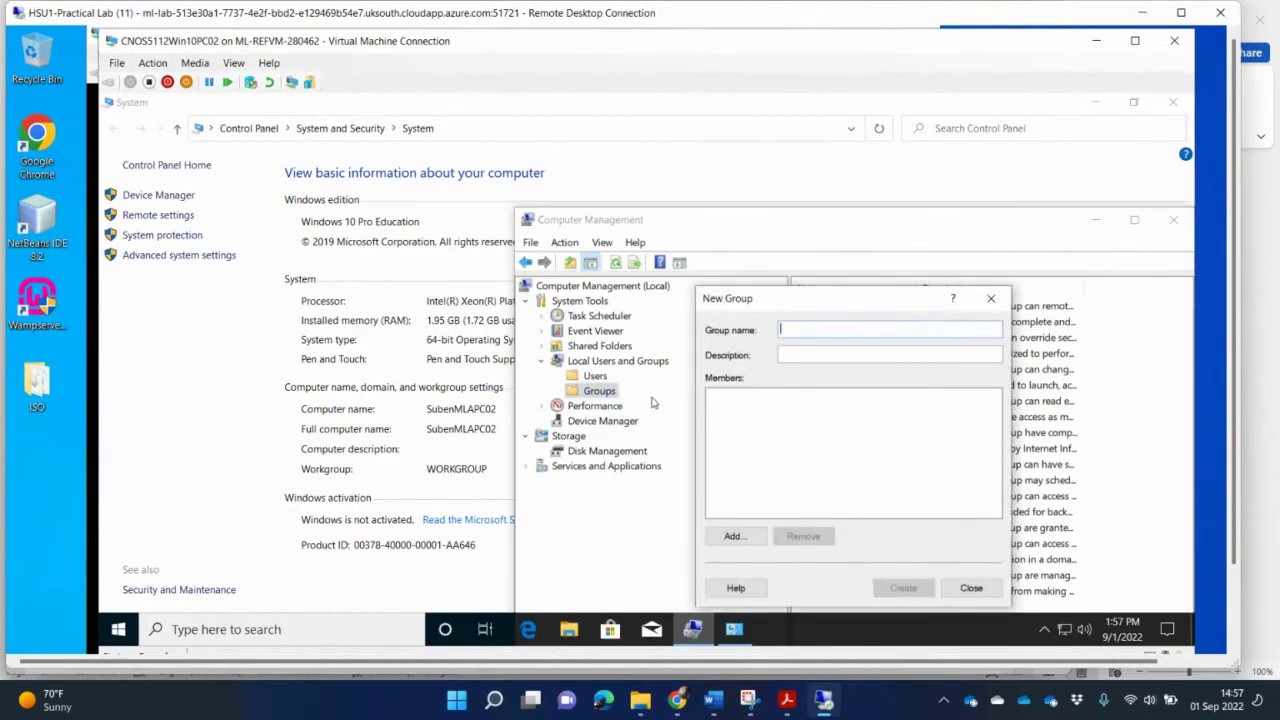
text(grpAdvocate)
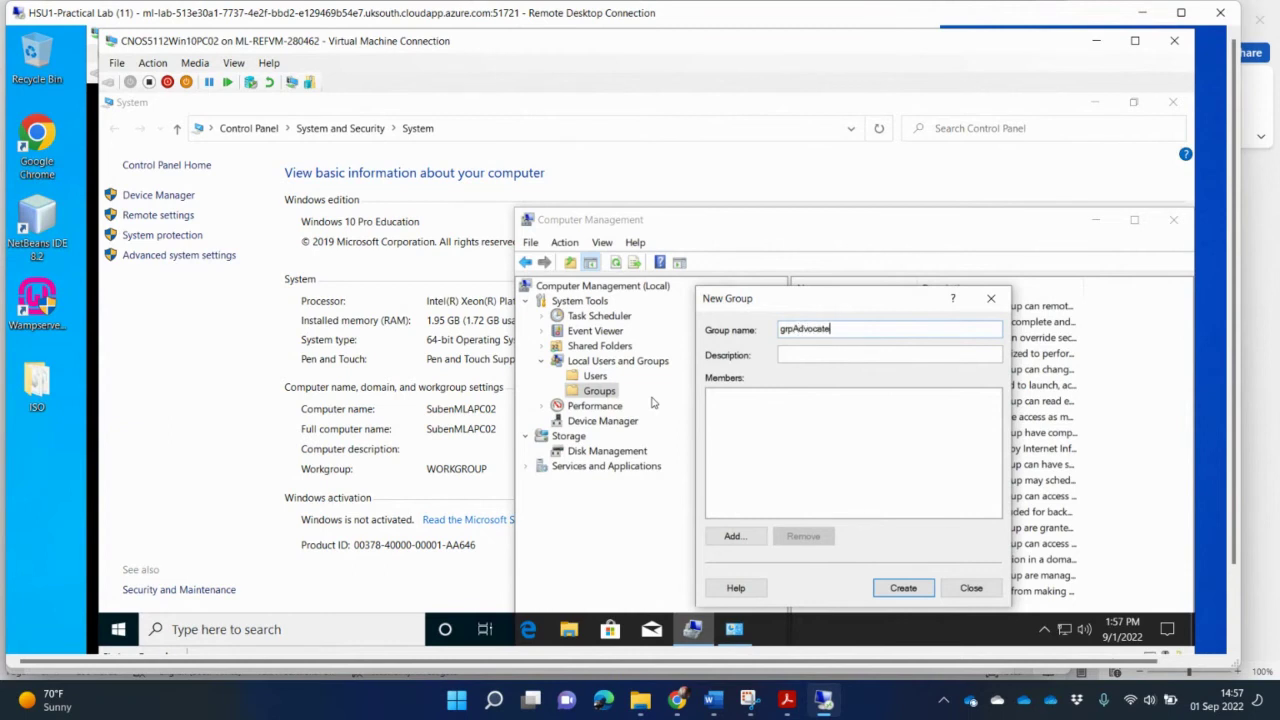
Step: Open the member picker for grpAdvocate, checking the advocates' usernames in the PDF brief
click(733, 537)
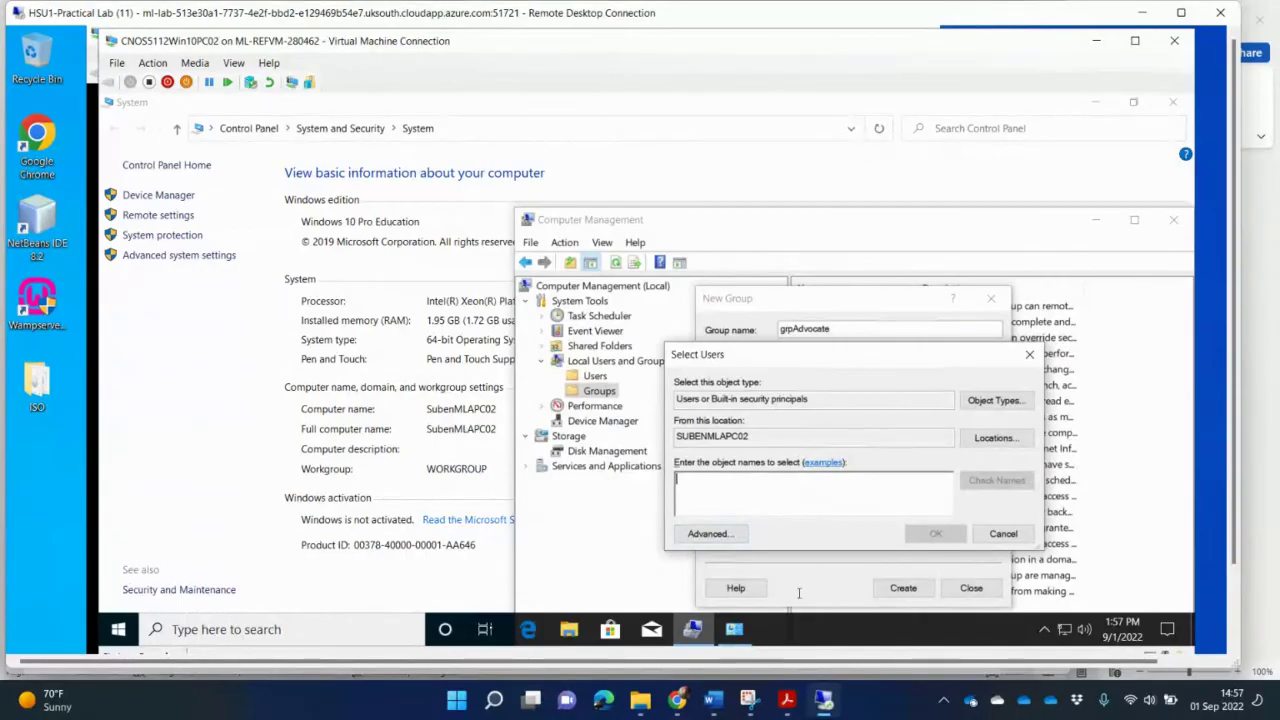
click(785, 704)
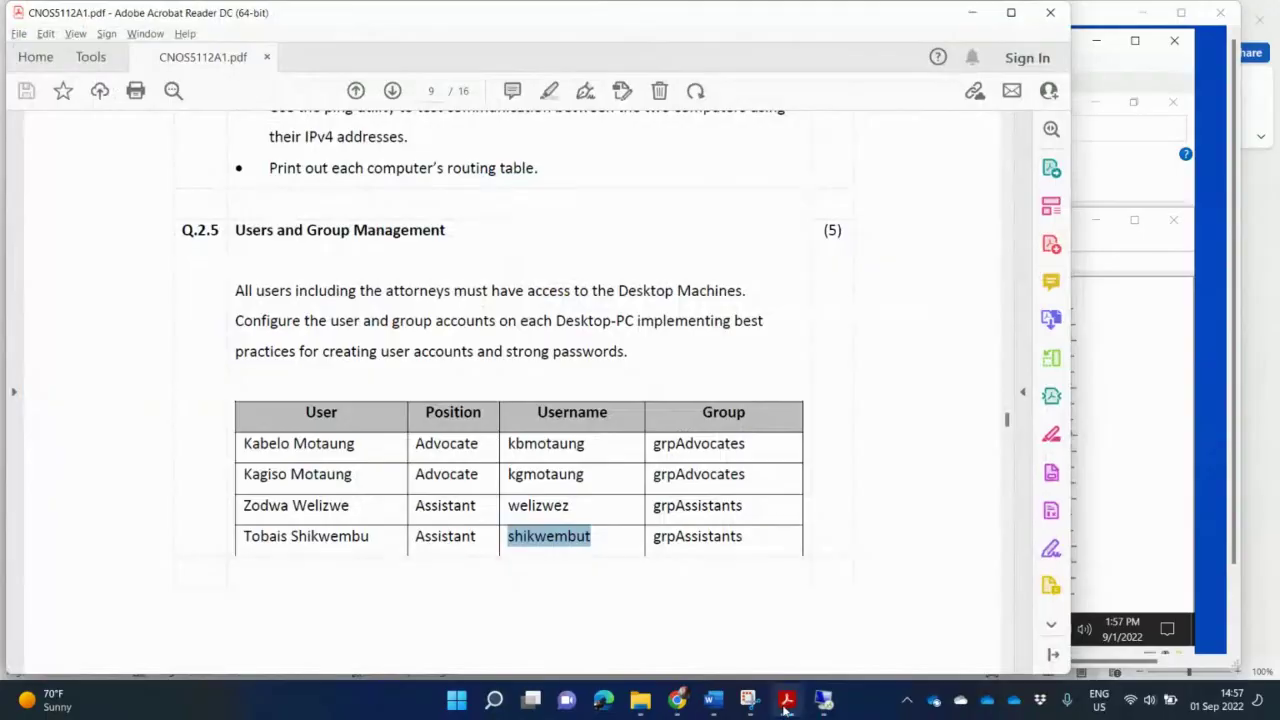
mouse_move(786, 708)
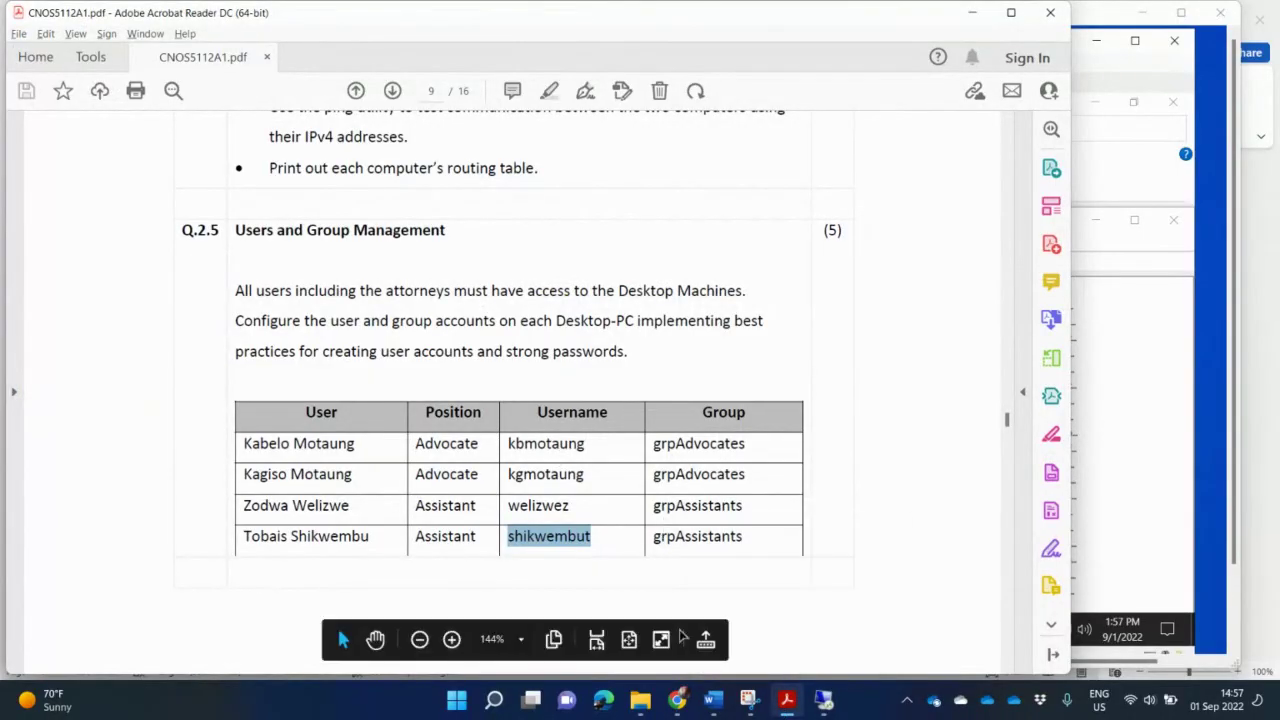
click(786, 704)
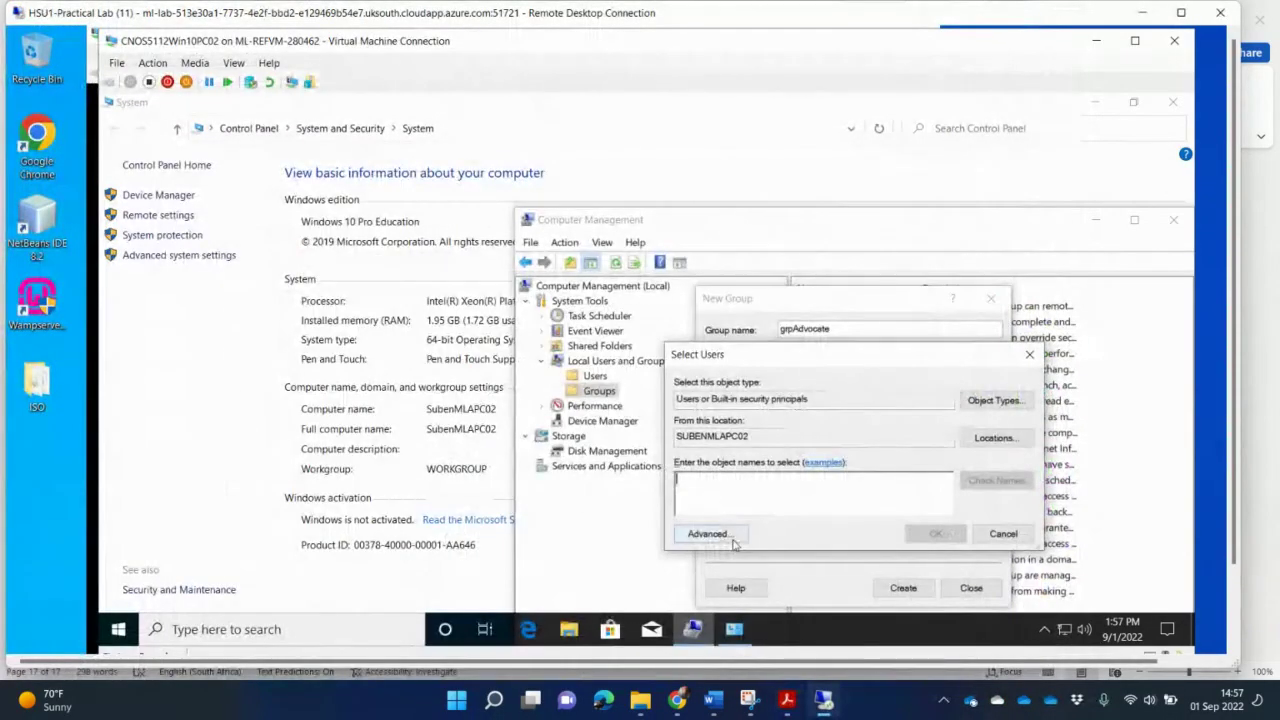
Step: List all local accounts in the Select Users advanced search
click(707, 533)
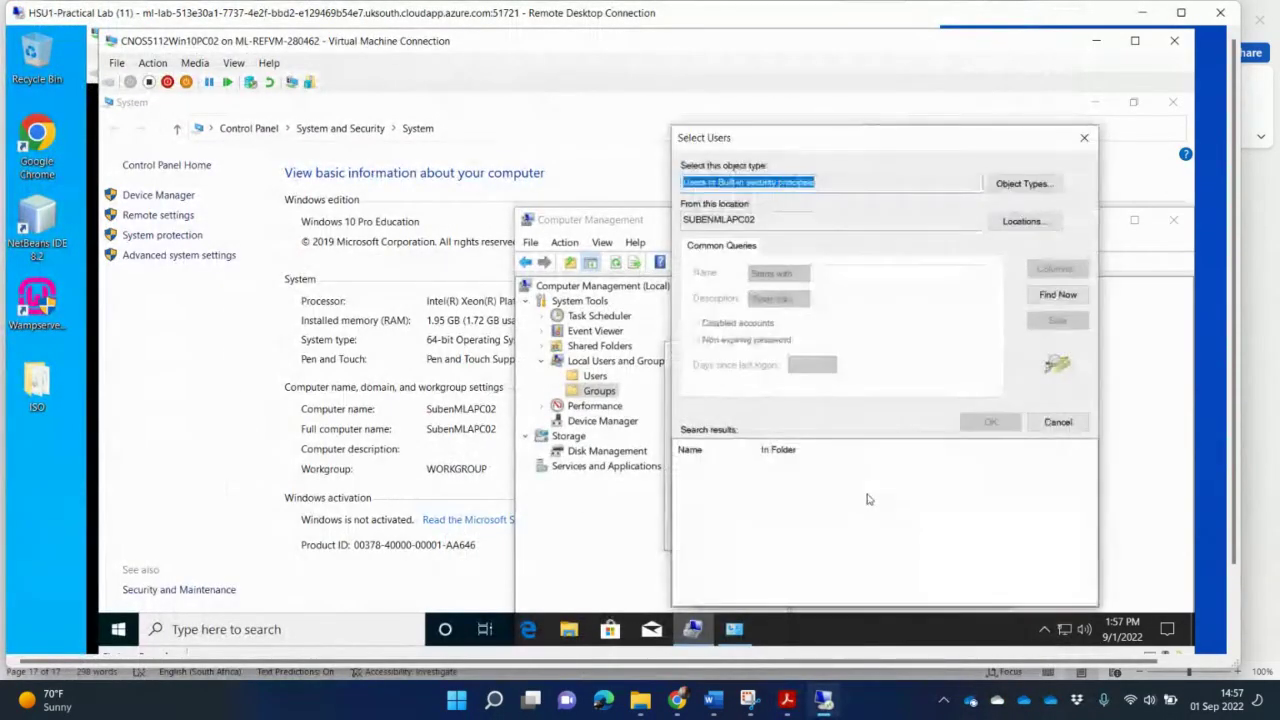
click(1058, 294)
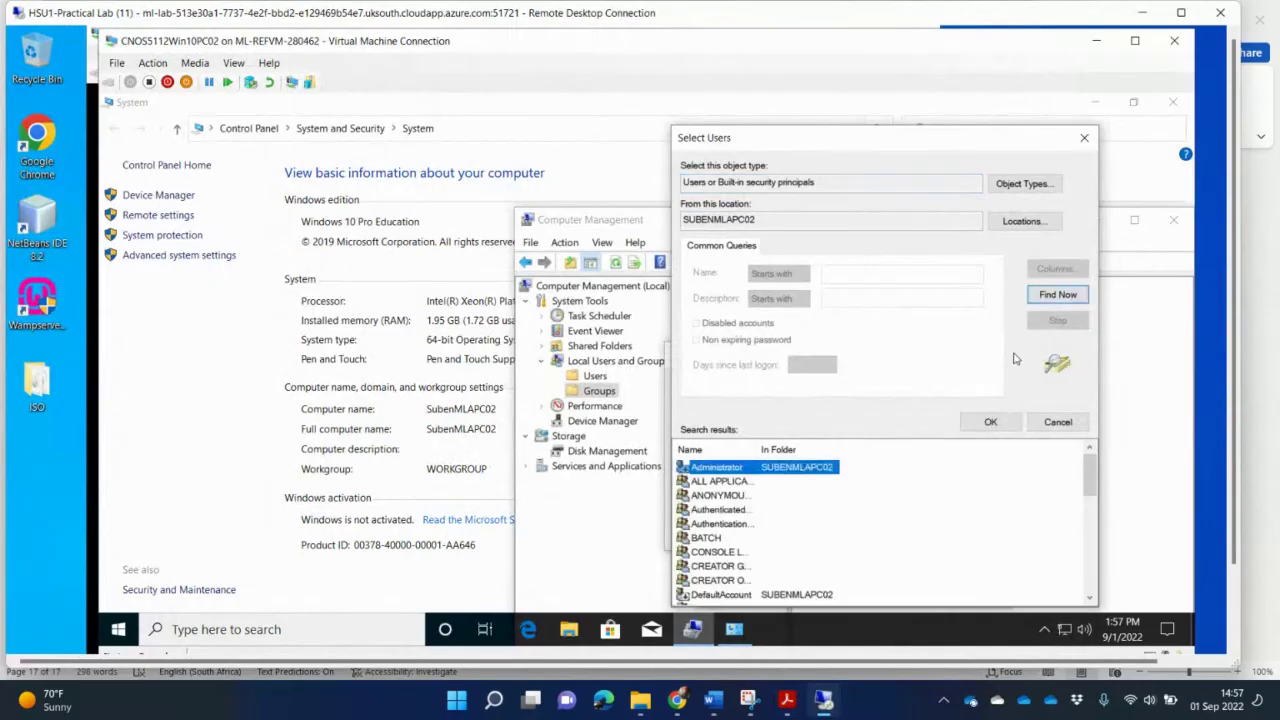
scroll(792, 519, down, 7)
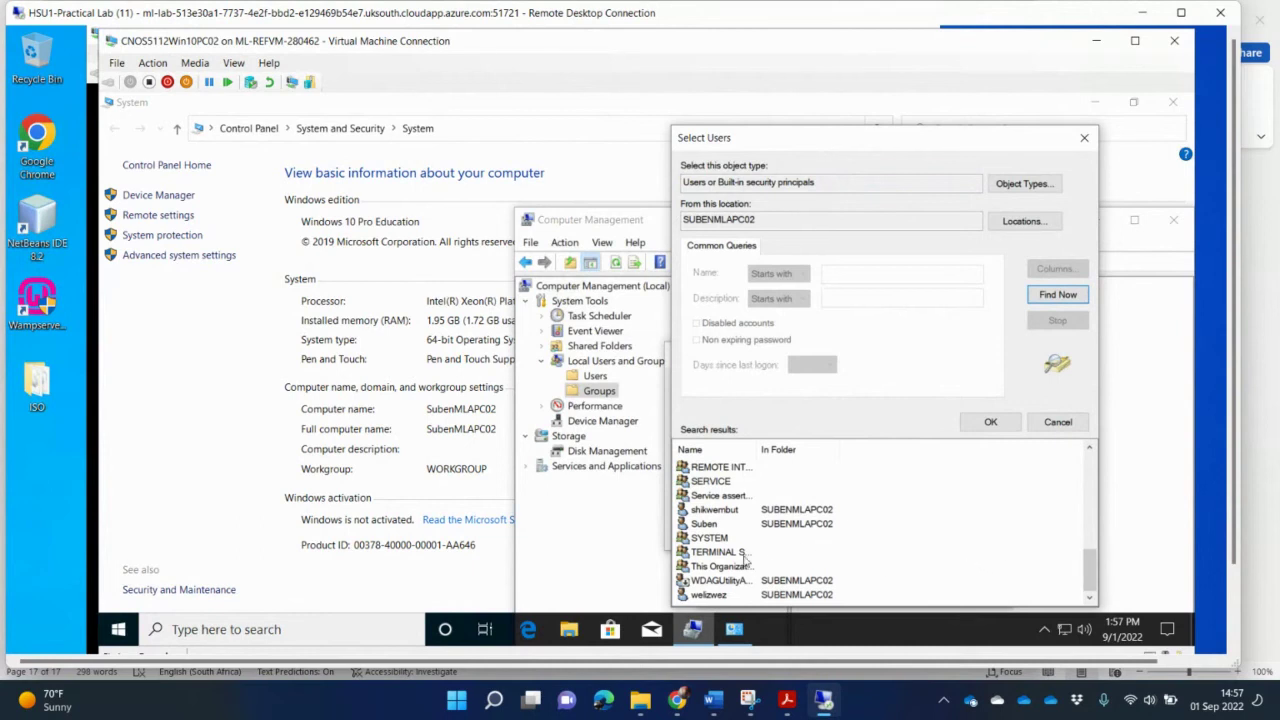
scroll(745, 557, up, 2)
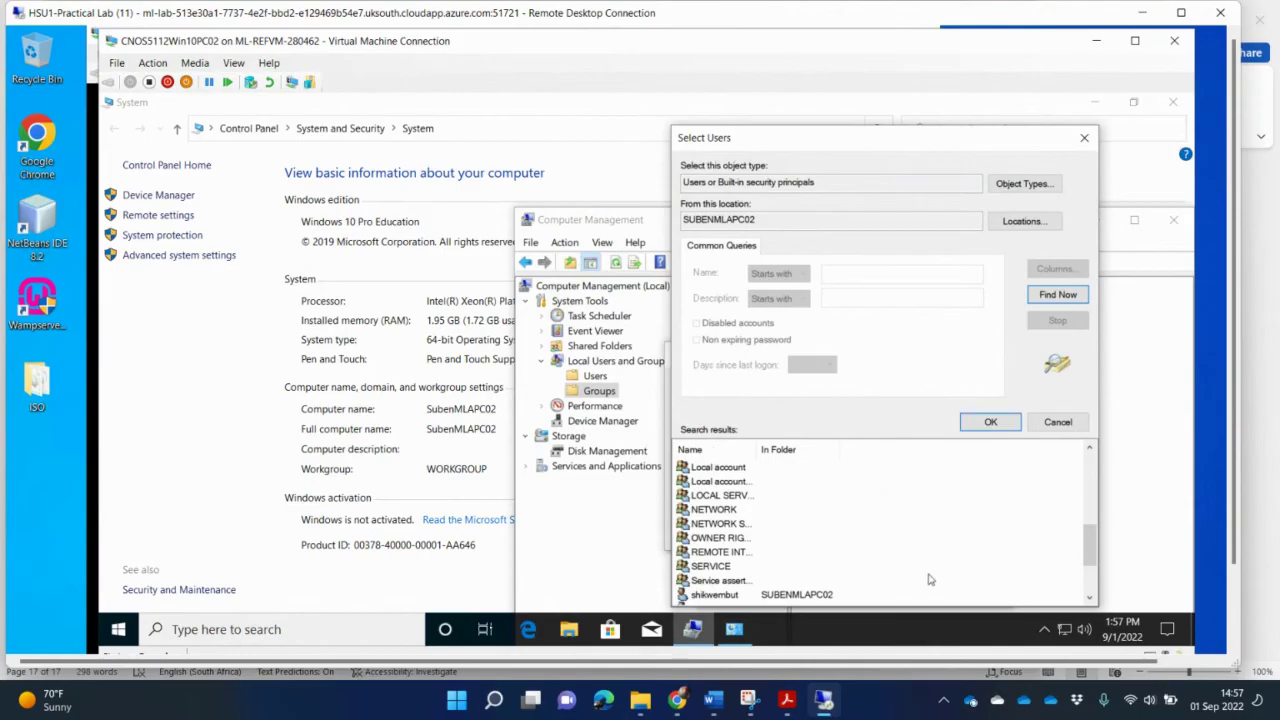
scroll(907, 551, down, 2)
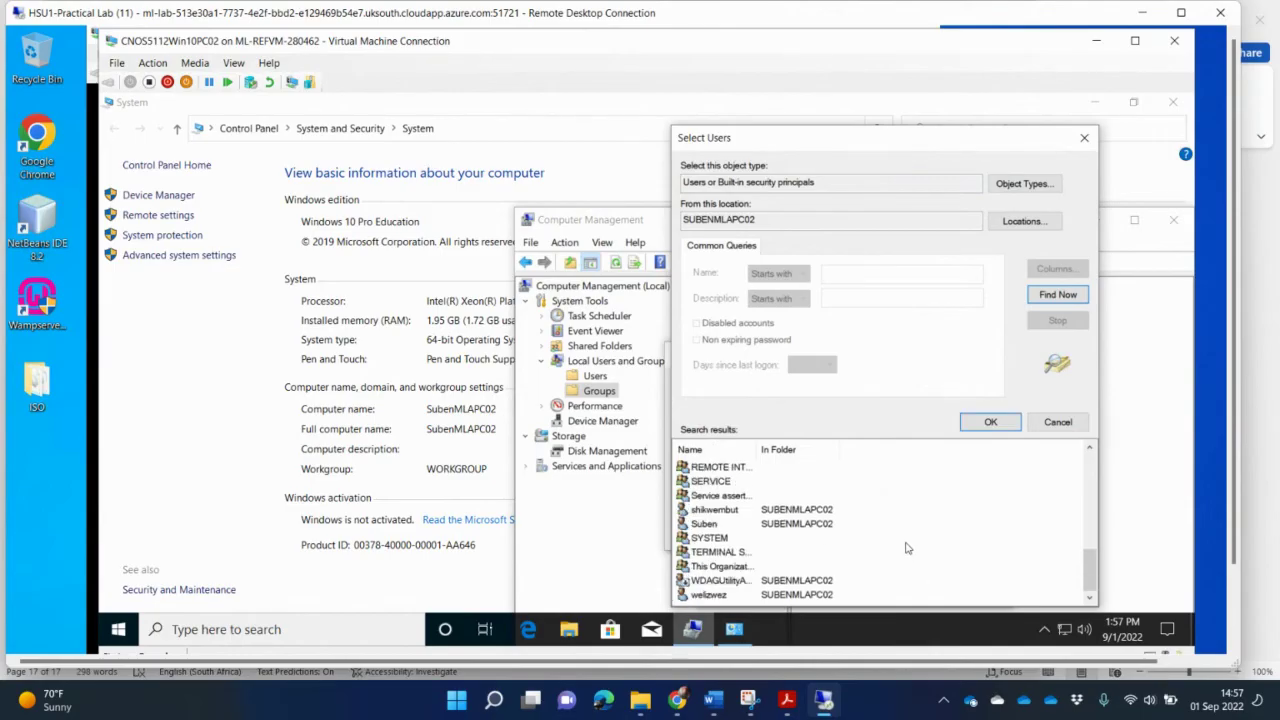
scroll(907, 548, up, 1)
scroll(907, 548, up, 3)
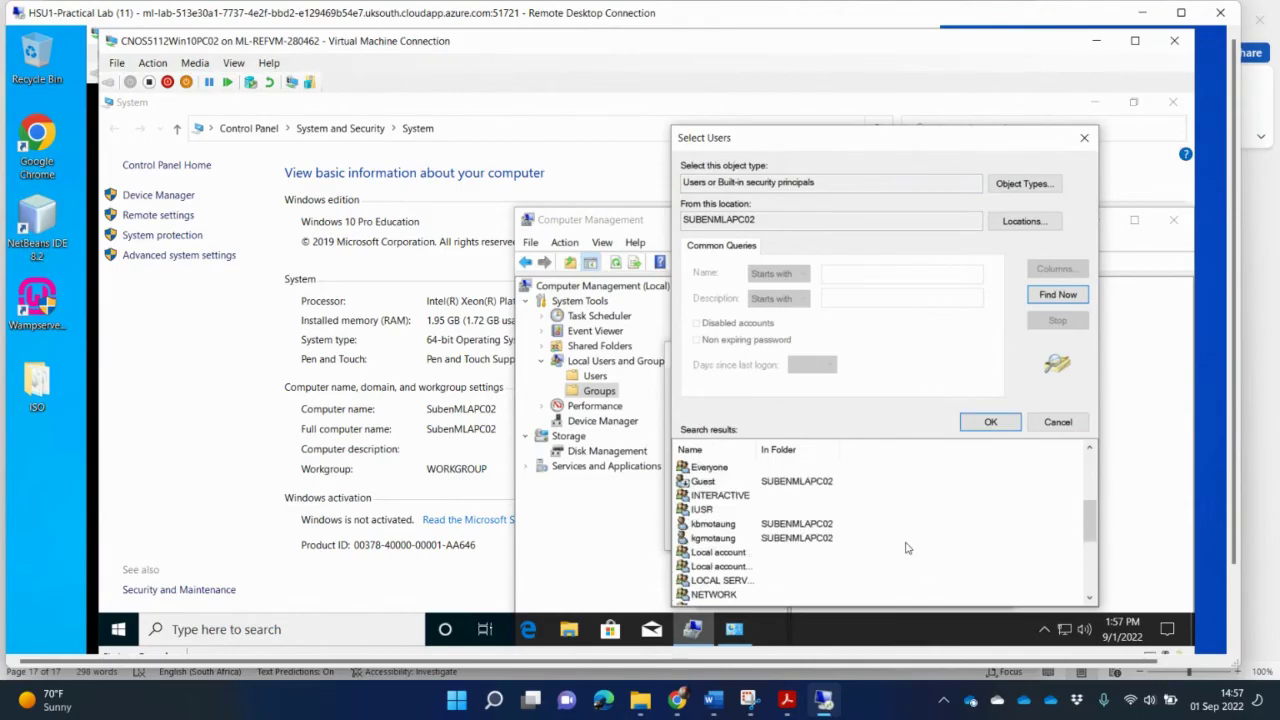
scroll(907, 548, up, 4)
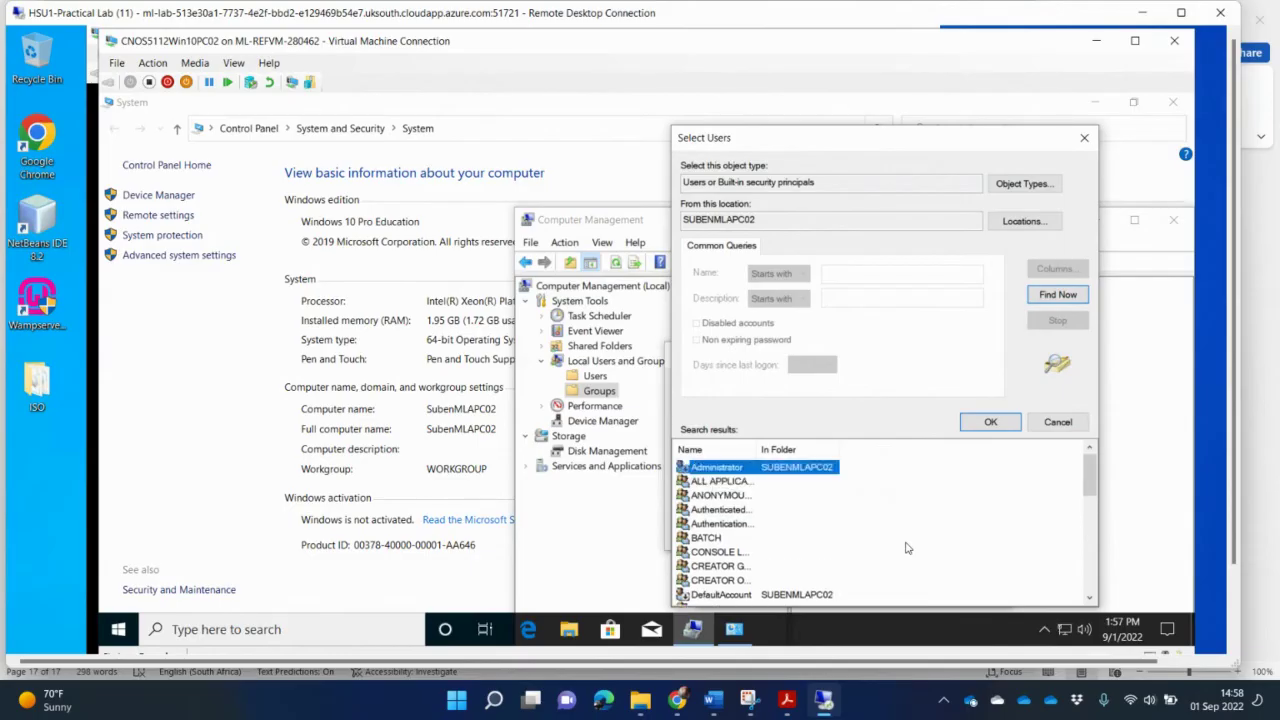
scroll(907, 548, down, 2)
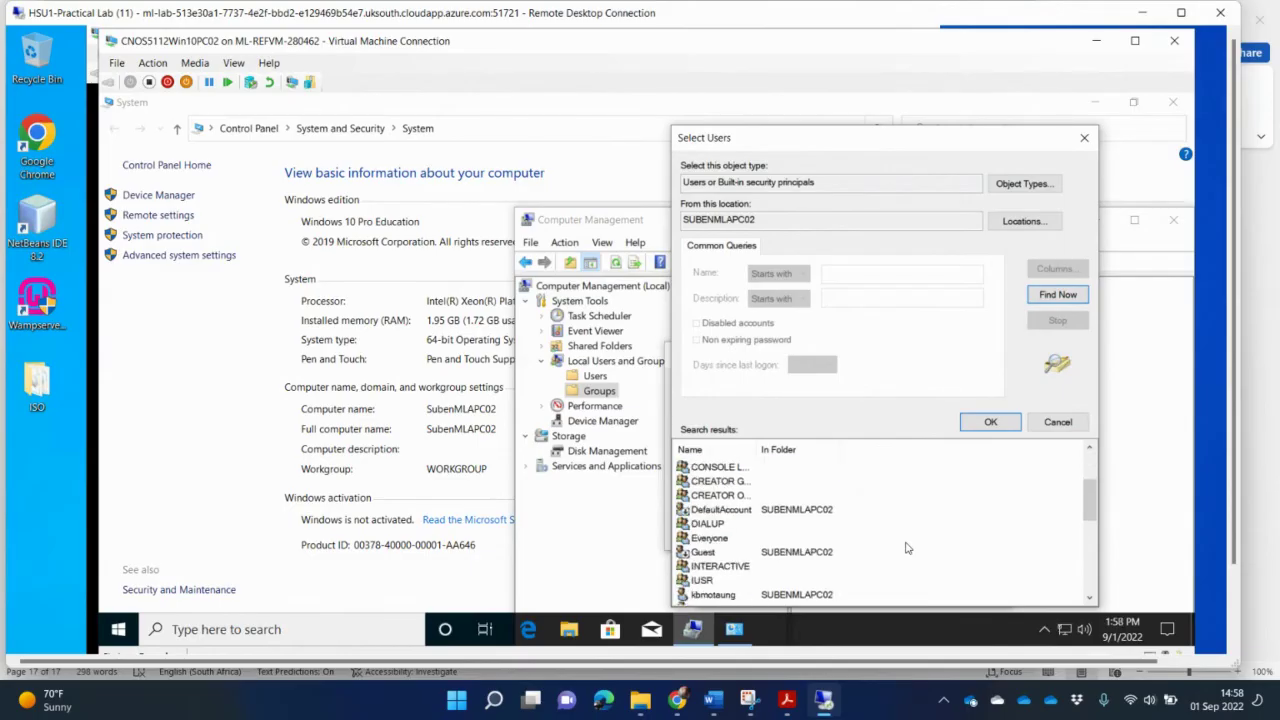
scroll(907, 548, down, 2)
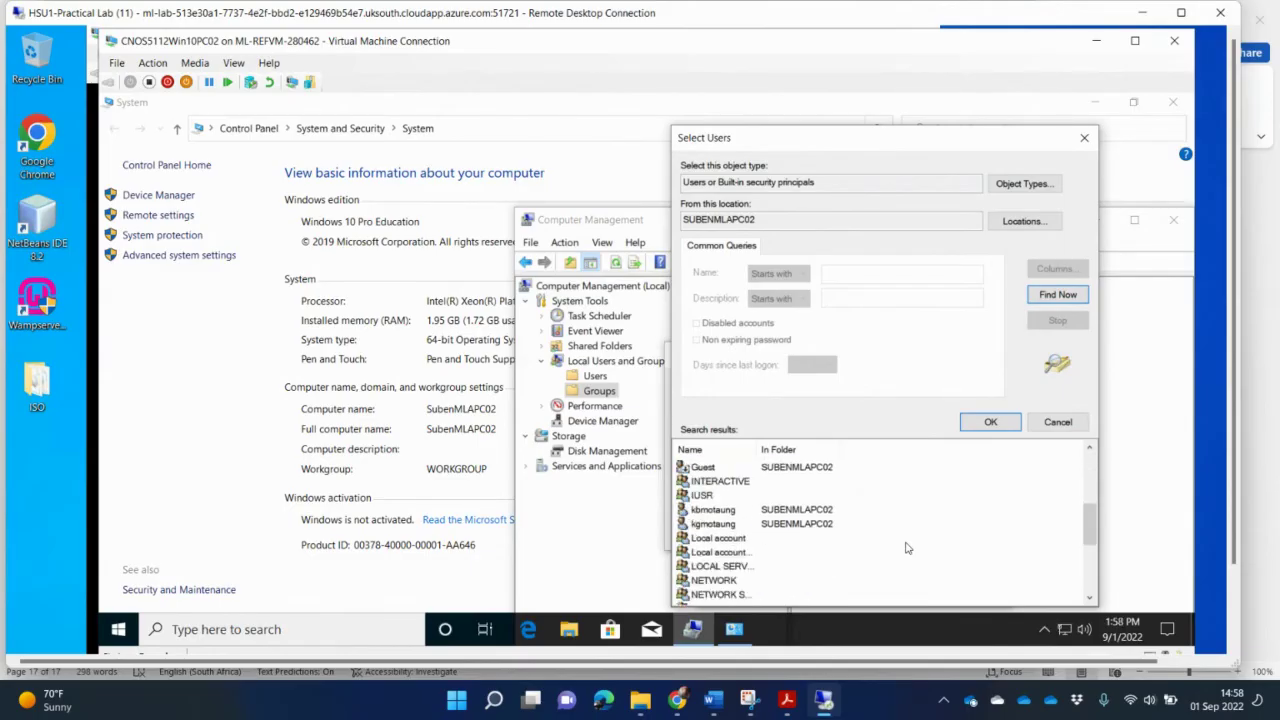
Step: Select both advocates' accounts and confirm them
click(725, 512)
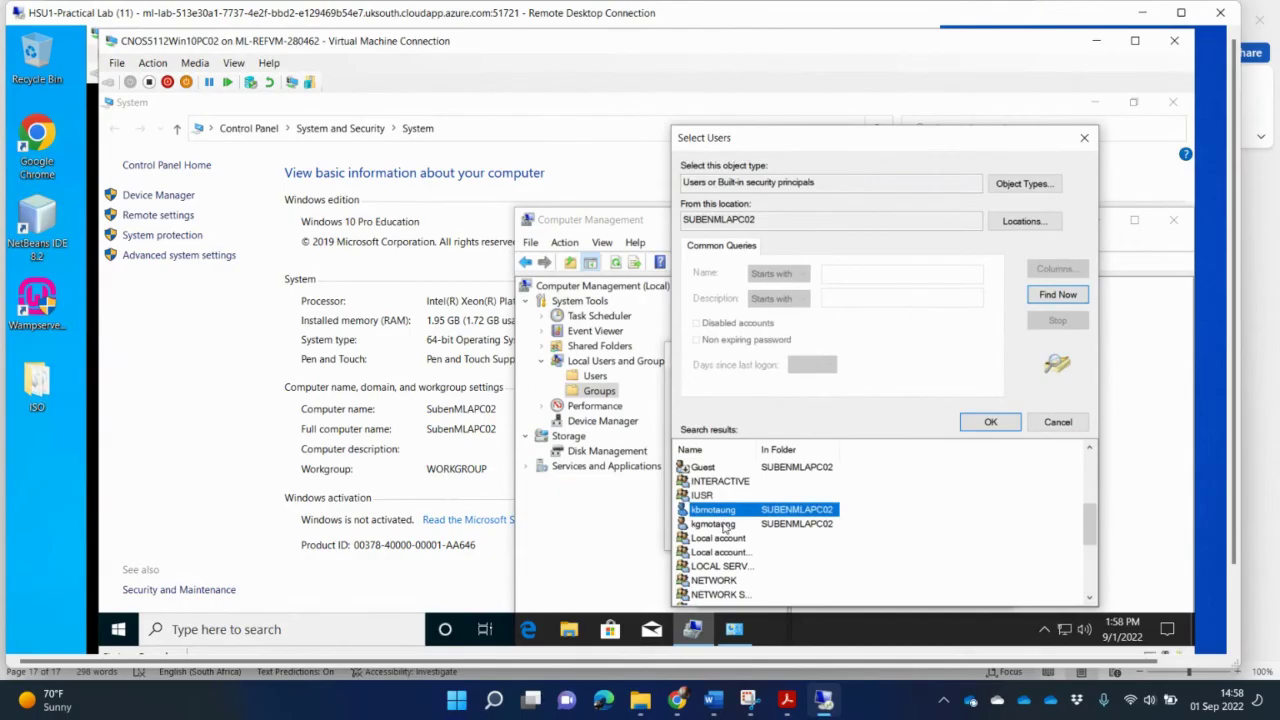
ctrl+click(725, 524)
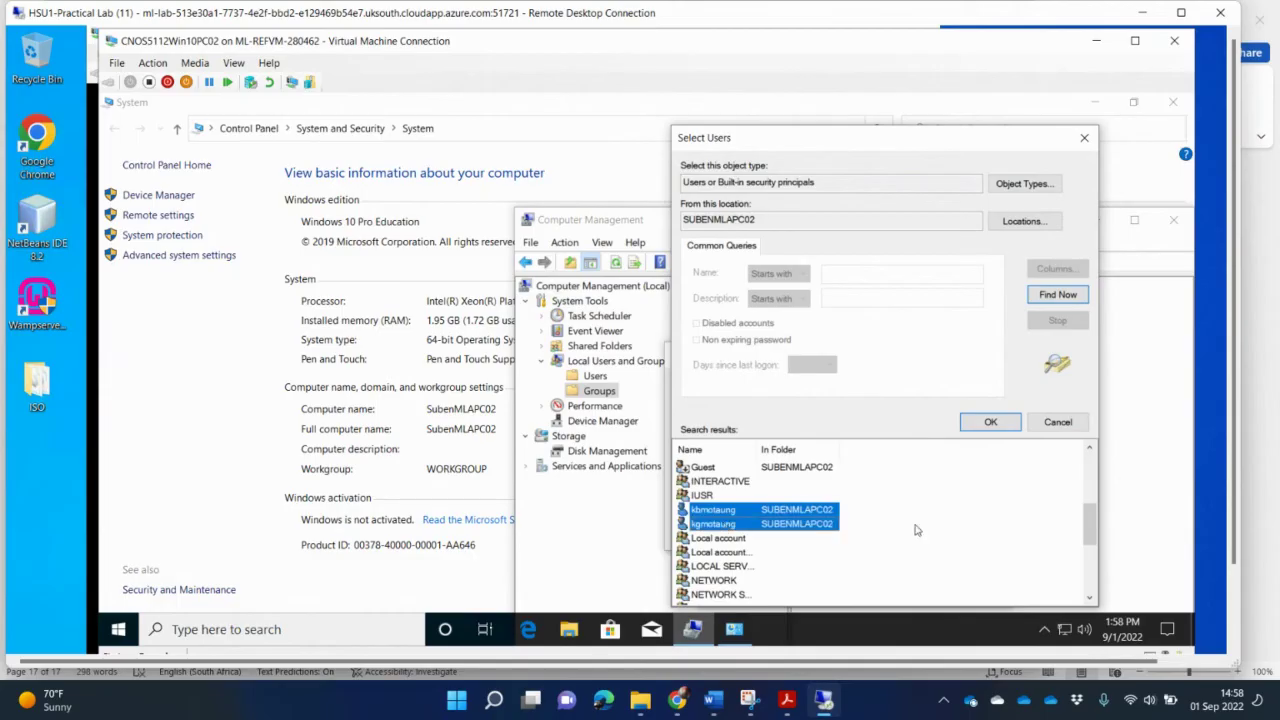
click(990, 423)
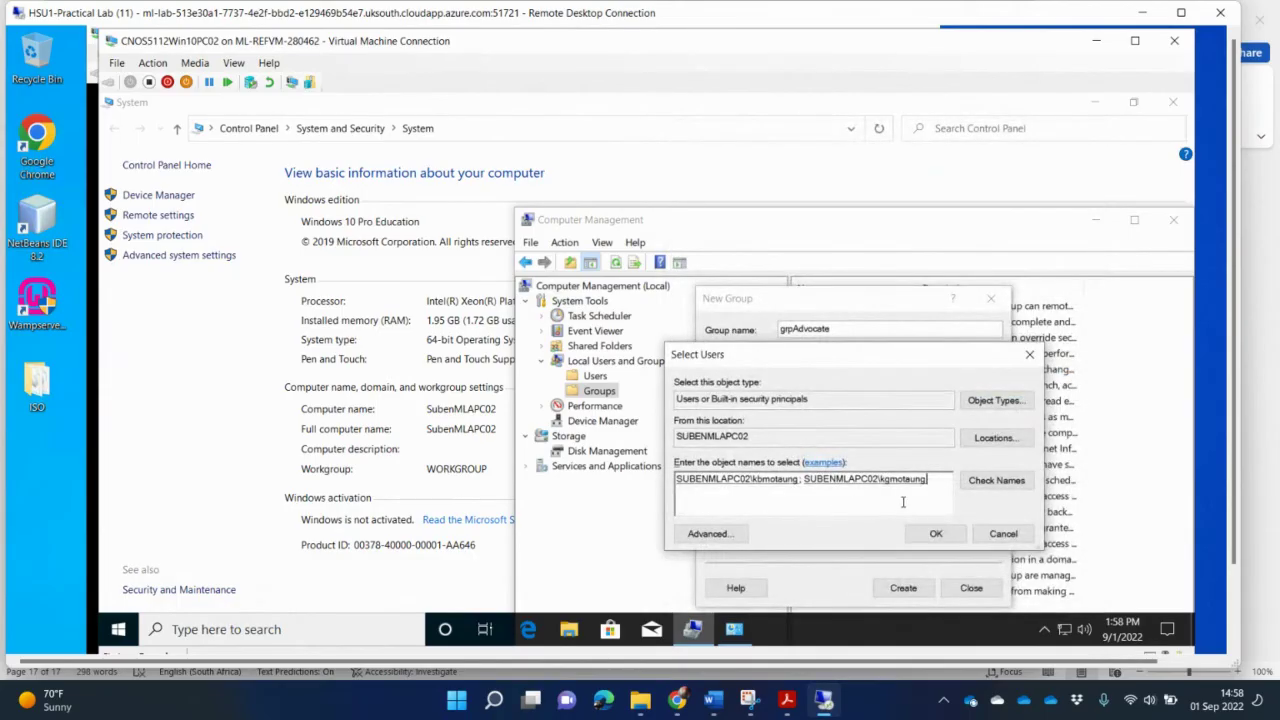
Step: Create grpAdvocate with both advocates as members and open its Properties to verify them
click(936, 534)
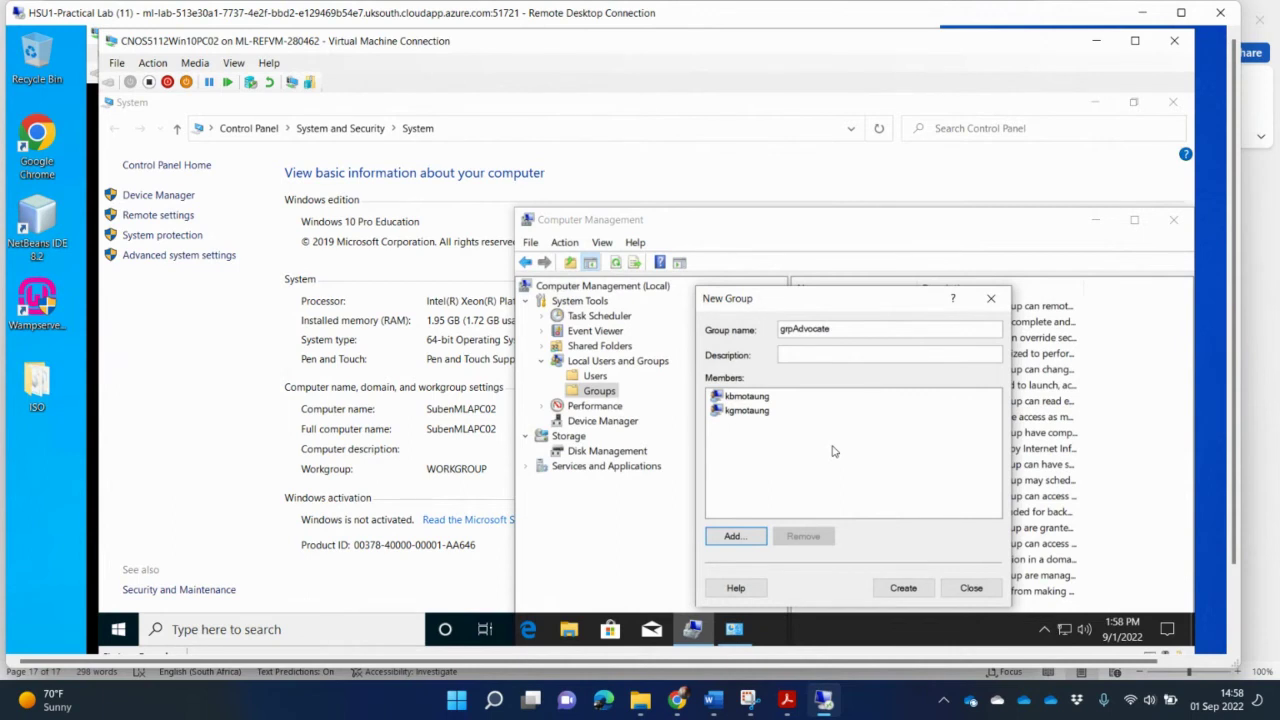
click(893, 590)
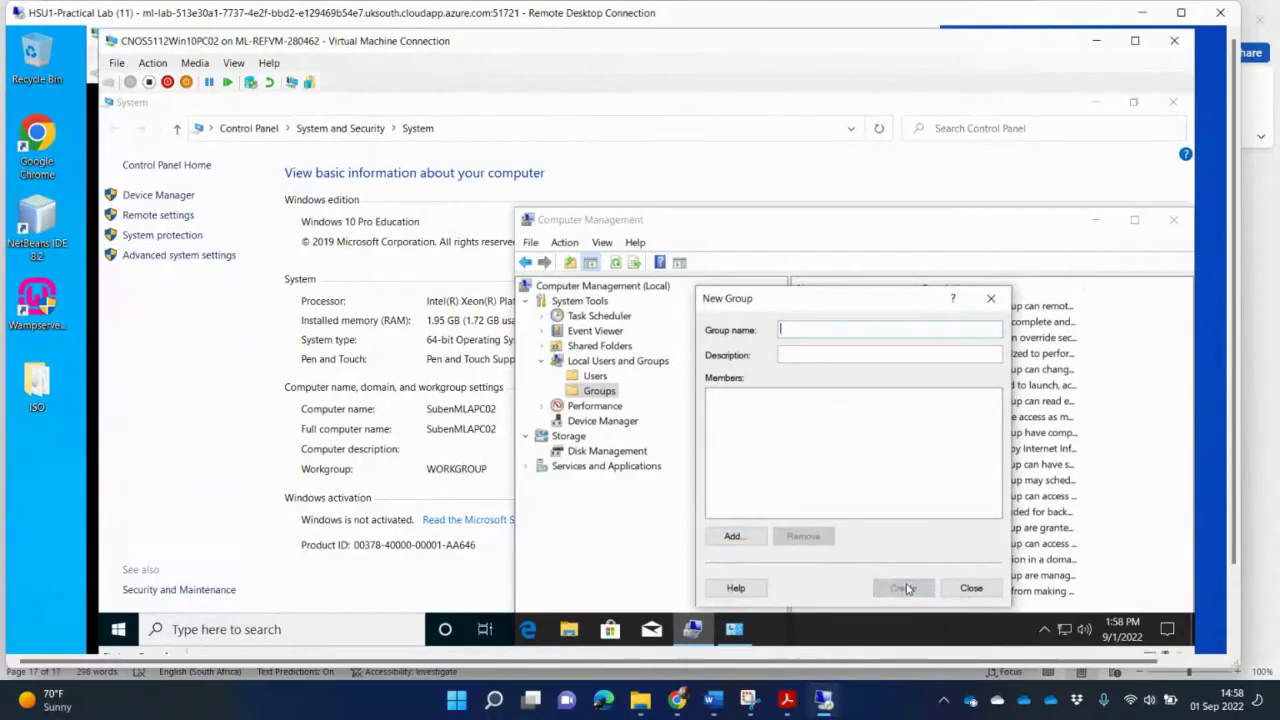
click(971, 588)
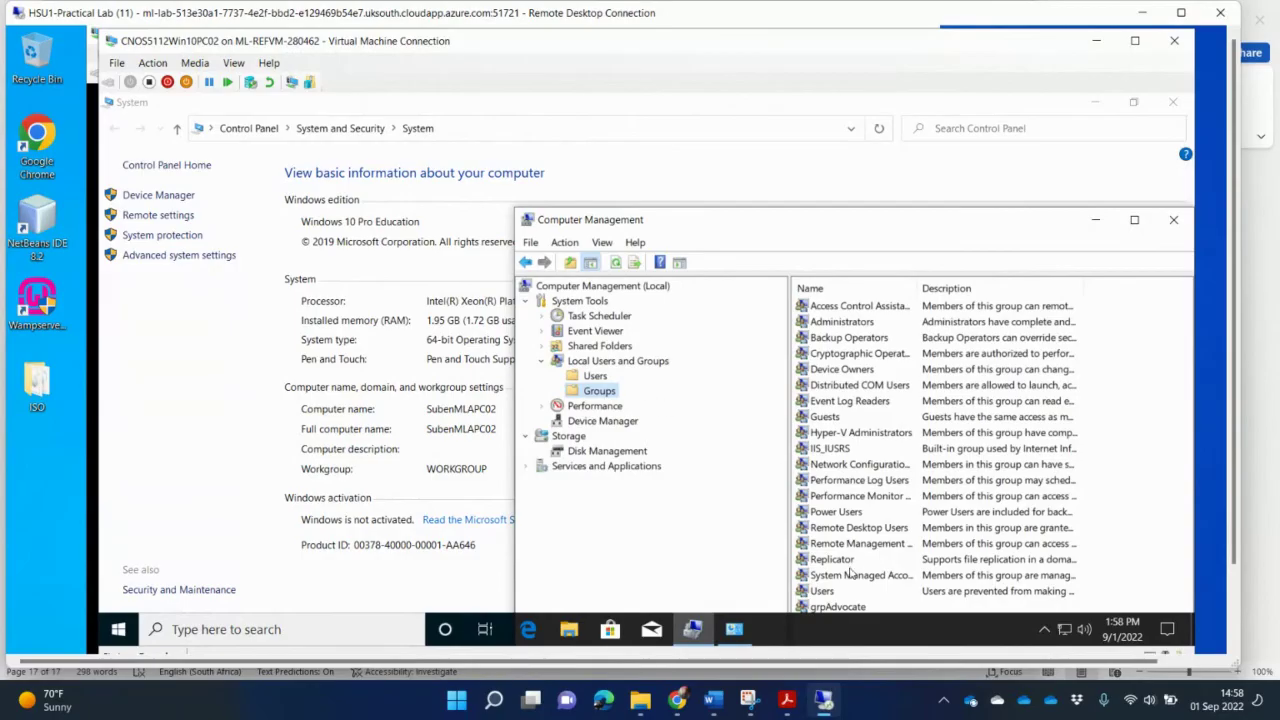
double_click(850, 608)
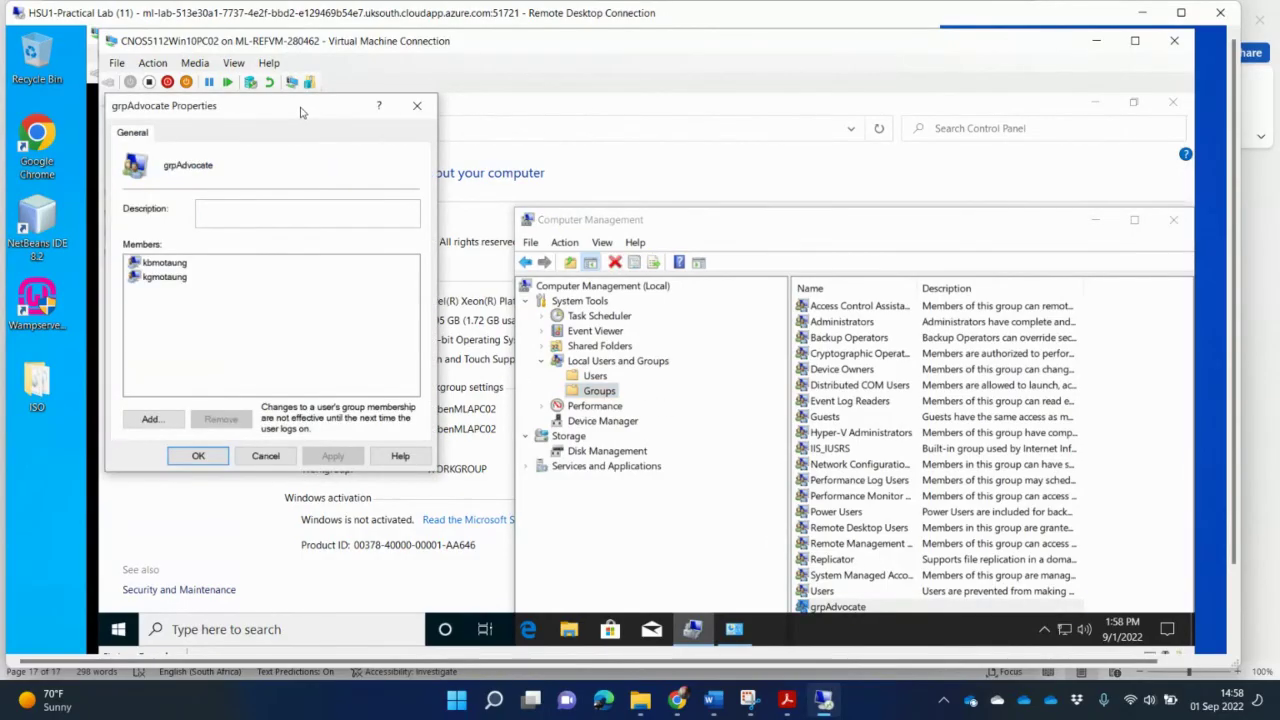
drag(303, 113, 870, 241)
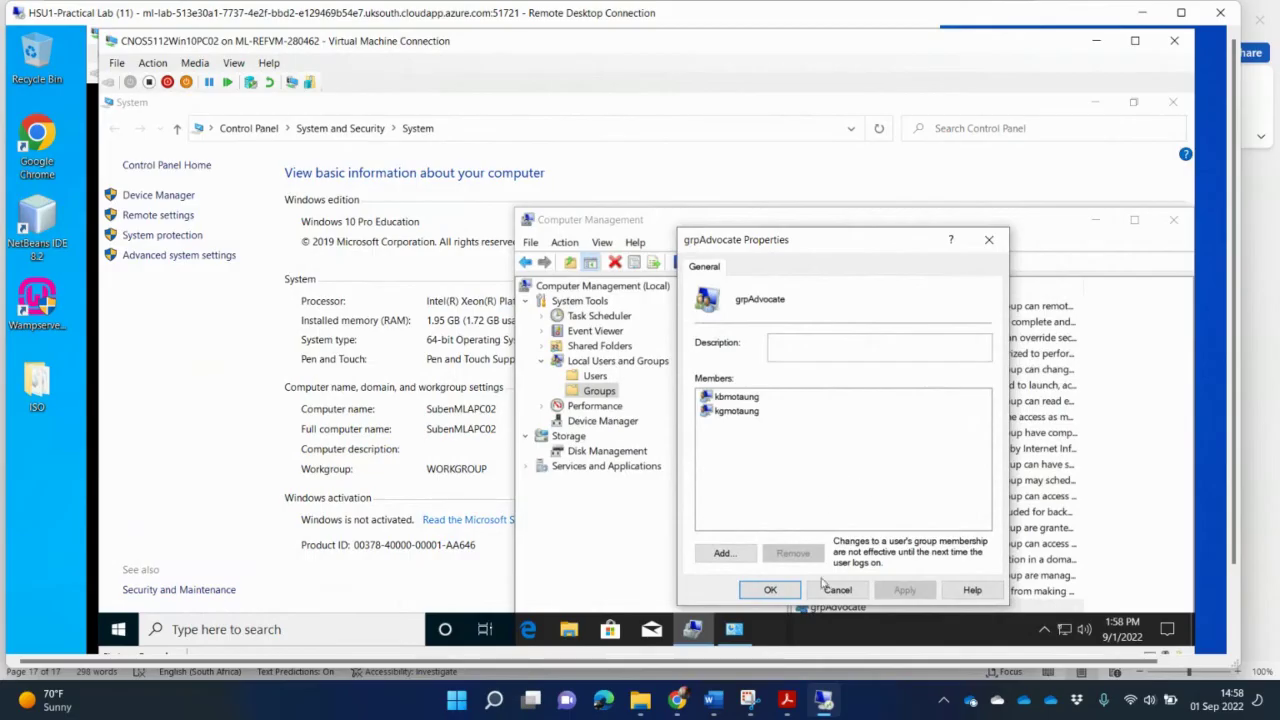
Step: Snip a rectangle around the grpAdvocate Properties dialog and the Computer Management window
click(748, 703)
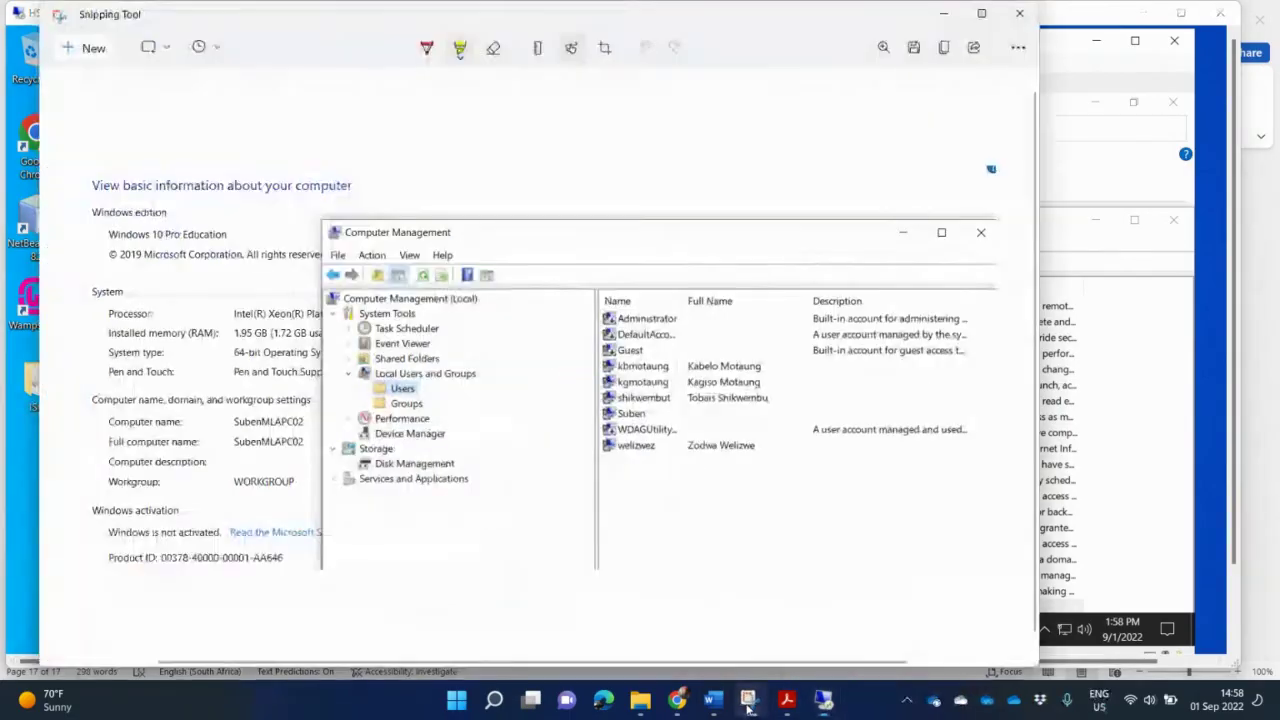
click(90, 48)
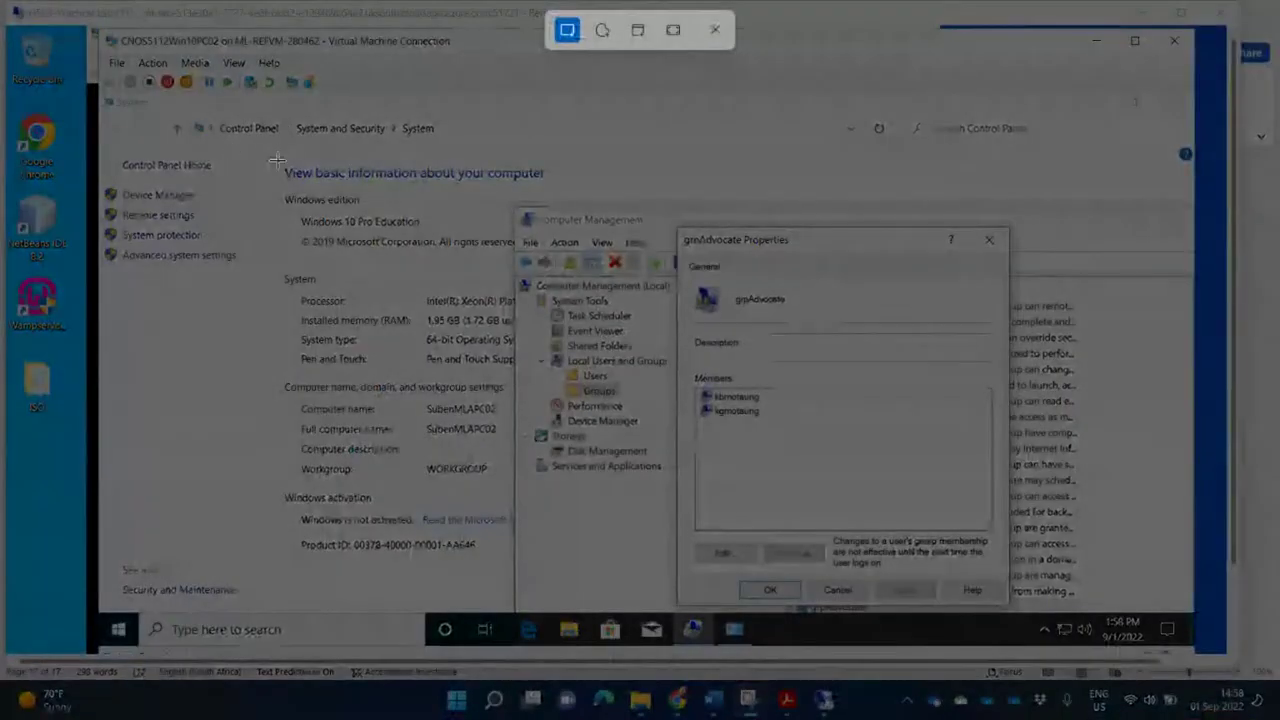
drag(277, 161, 1013, 612)
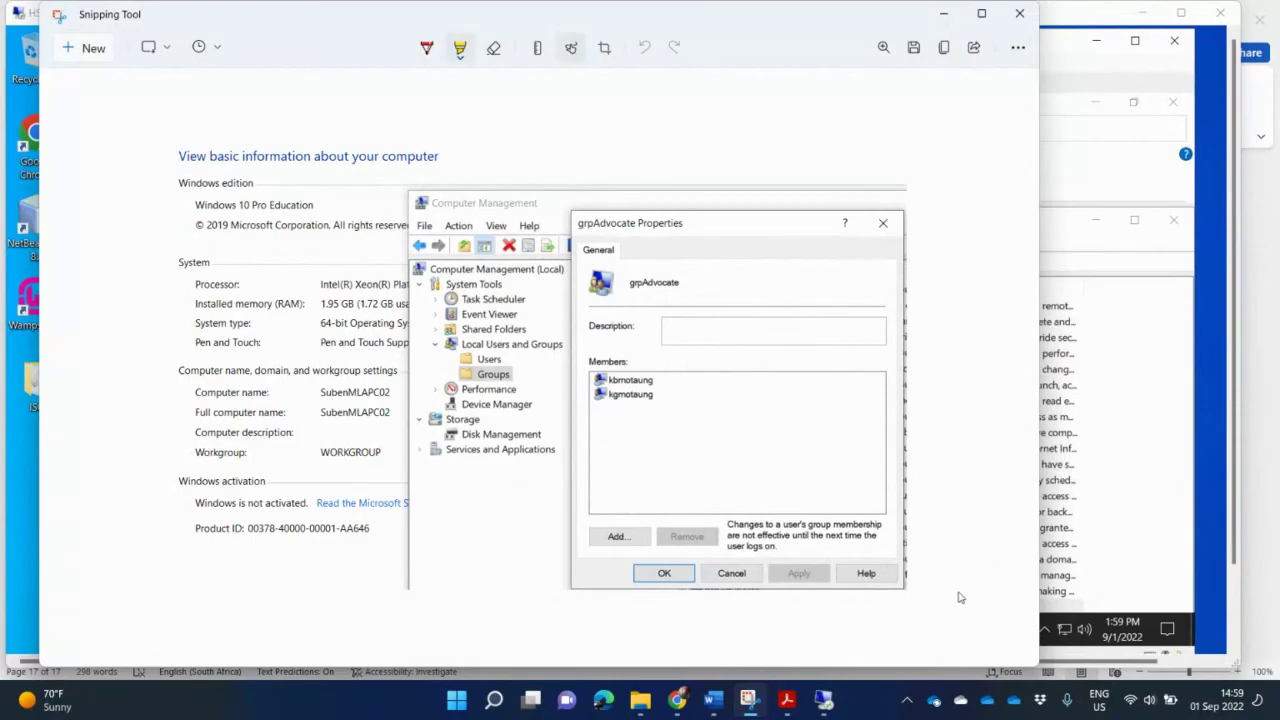
Step: Paste the grpAdvocate properties snip below the first Question 2.5 screenshot in Word, adding a blank line
click(787, 706)
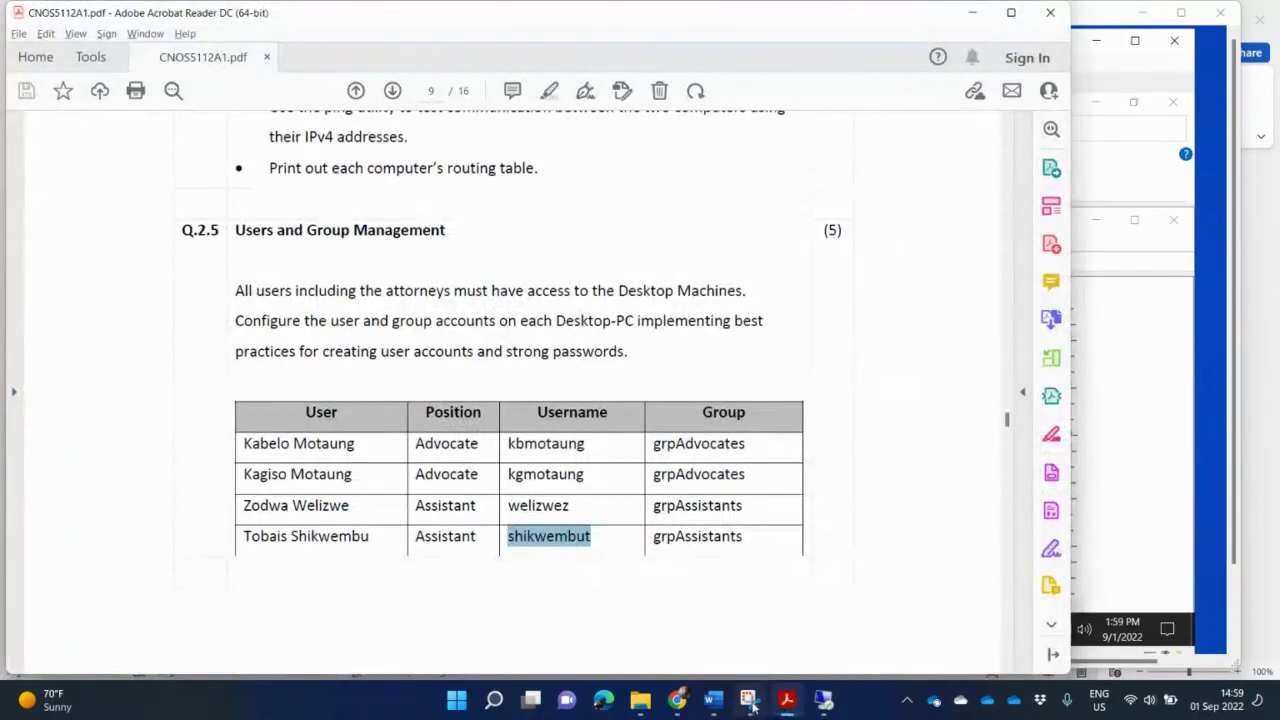
click(713, 704)
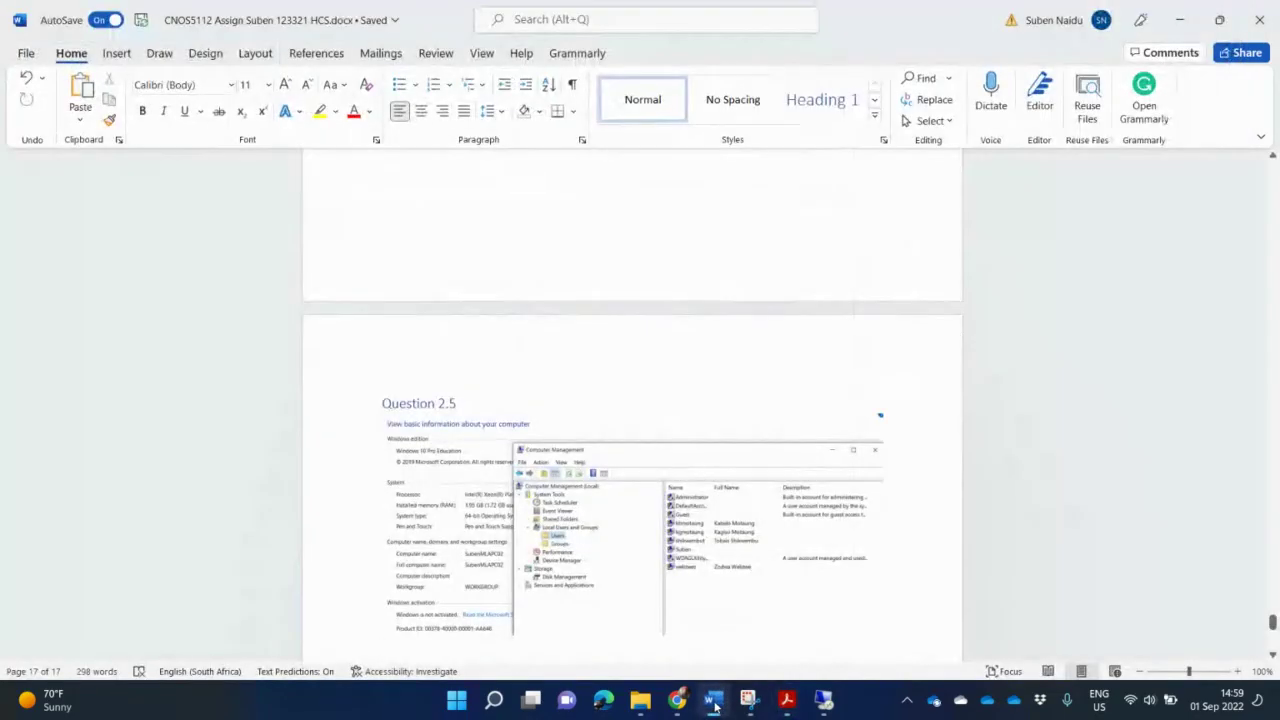
key(ctrl+v)
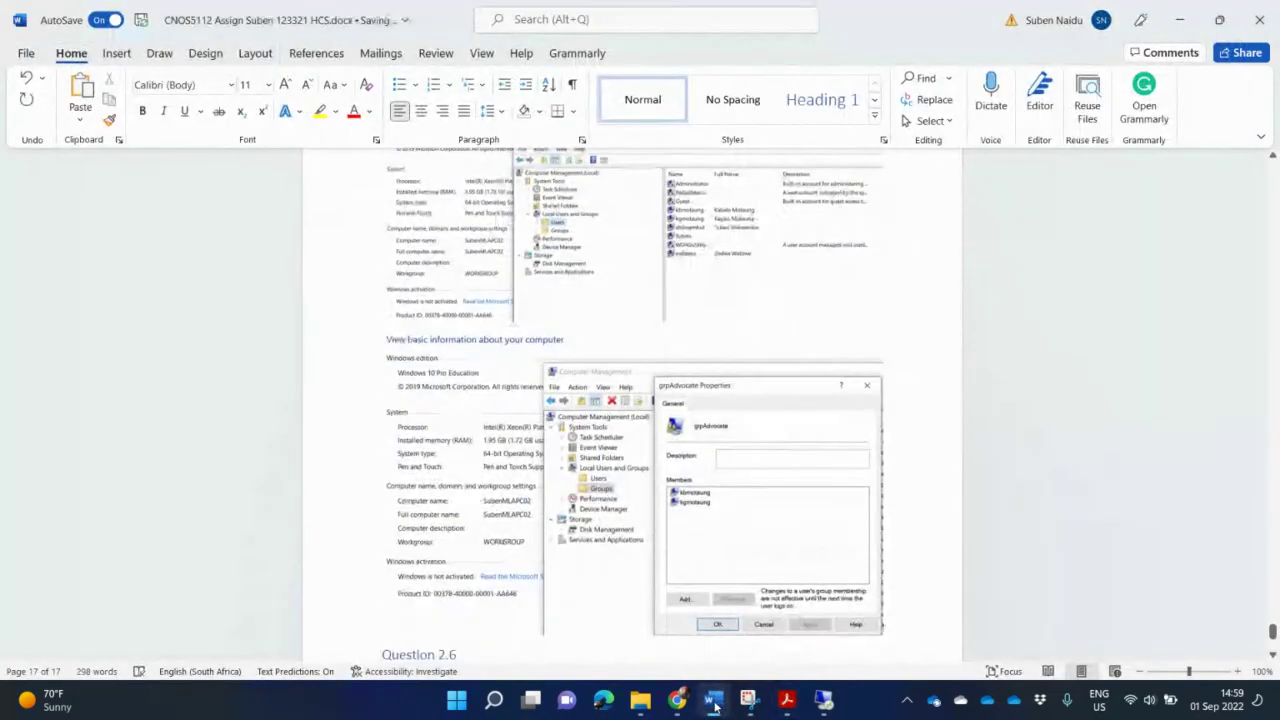
key(Return)
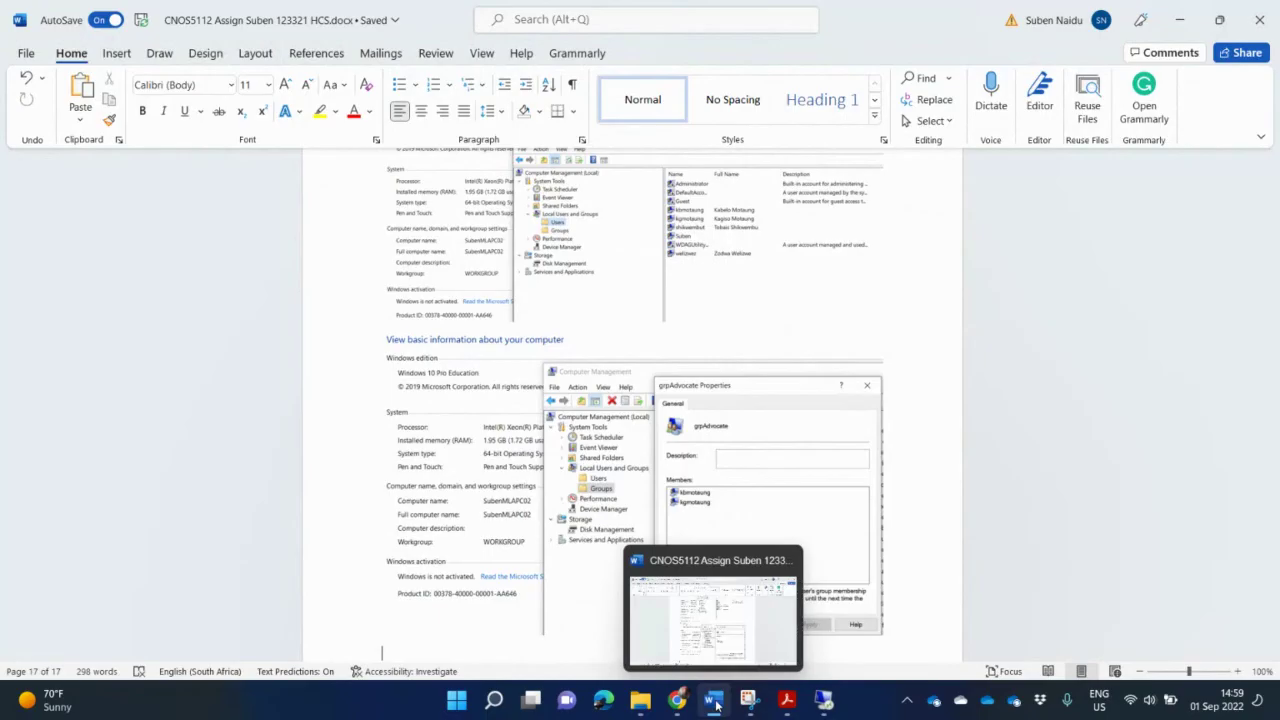
Step: Return to the PC02 lab machine and close the grpAdvocate Properties dialog with OK
click(748, 704)
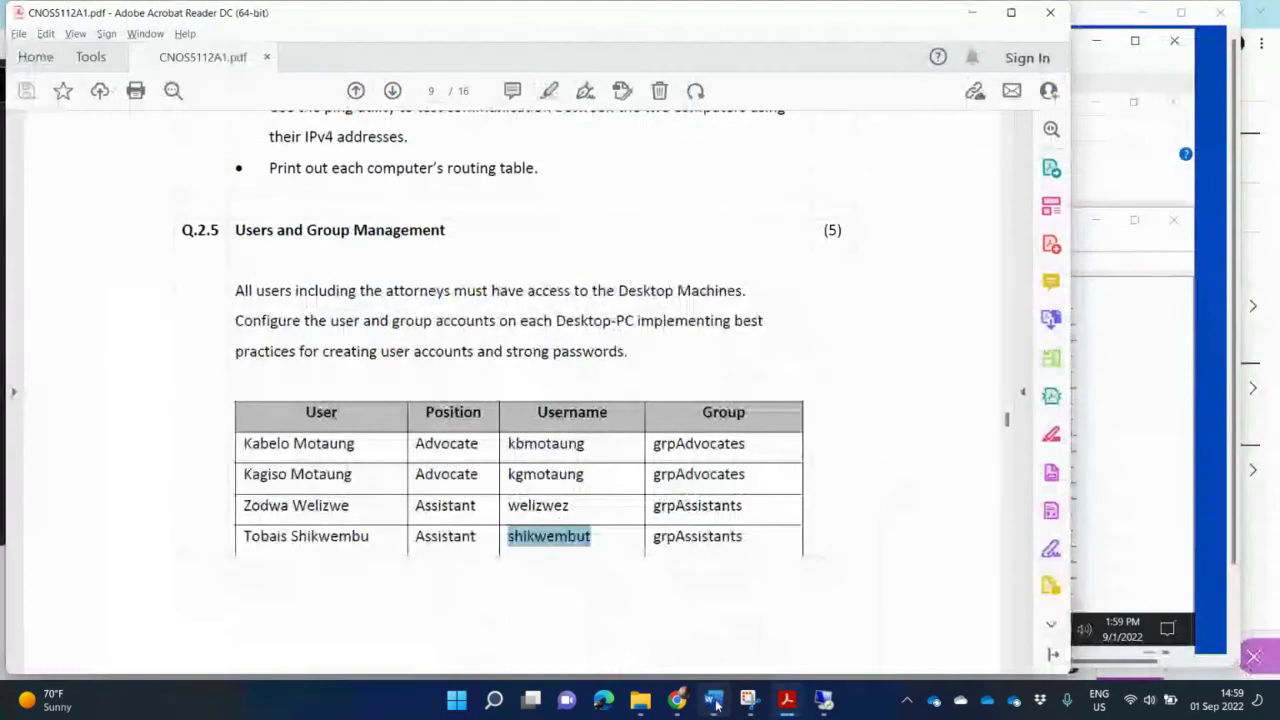
click(824, 700)
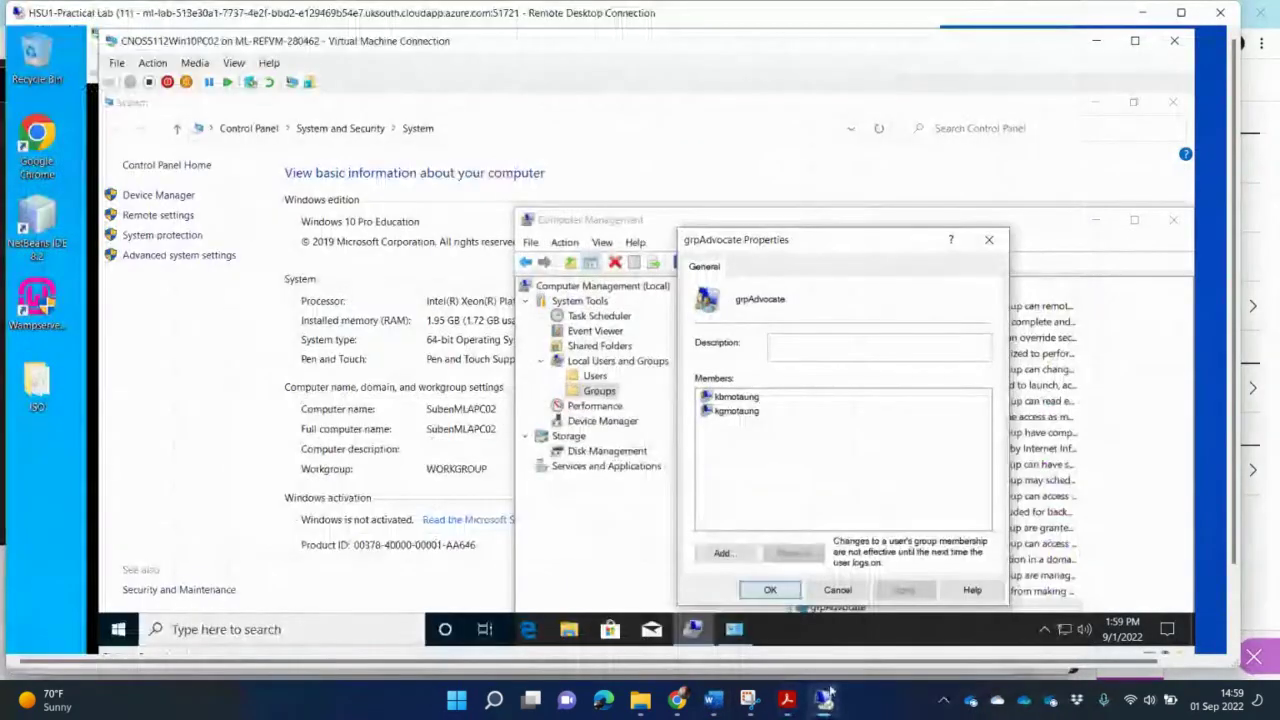
click(770, 590)
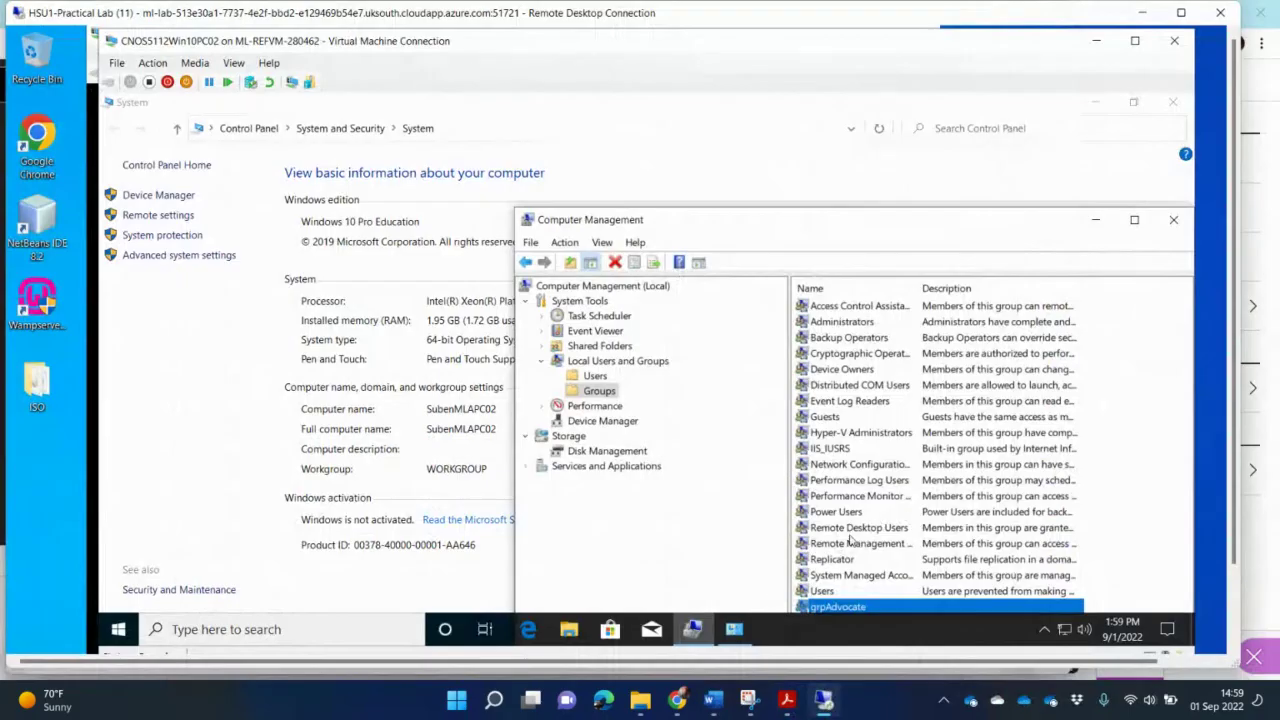
Step: Start a new local group named grpAssistants and open Select Users to choose its members
right_click(611, 393)
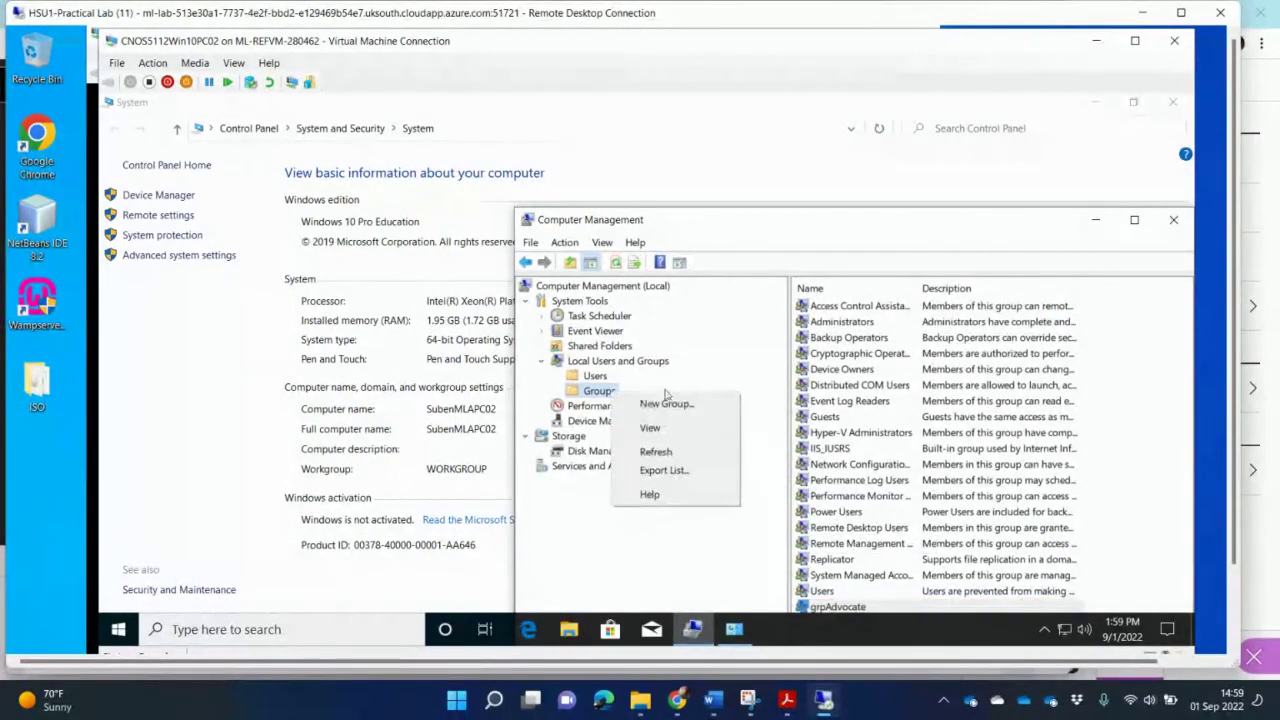
click(666, 404)
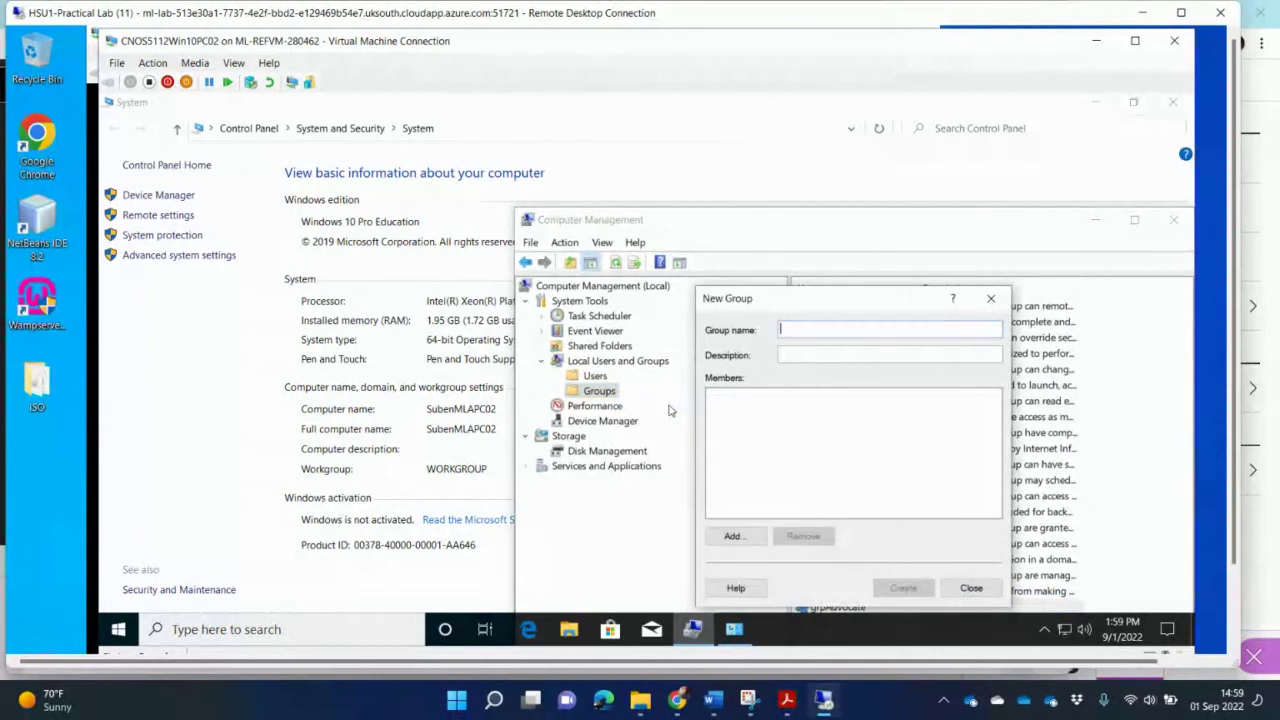
text(grpAssis)
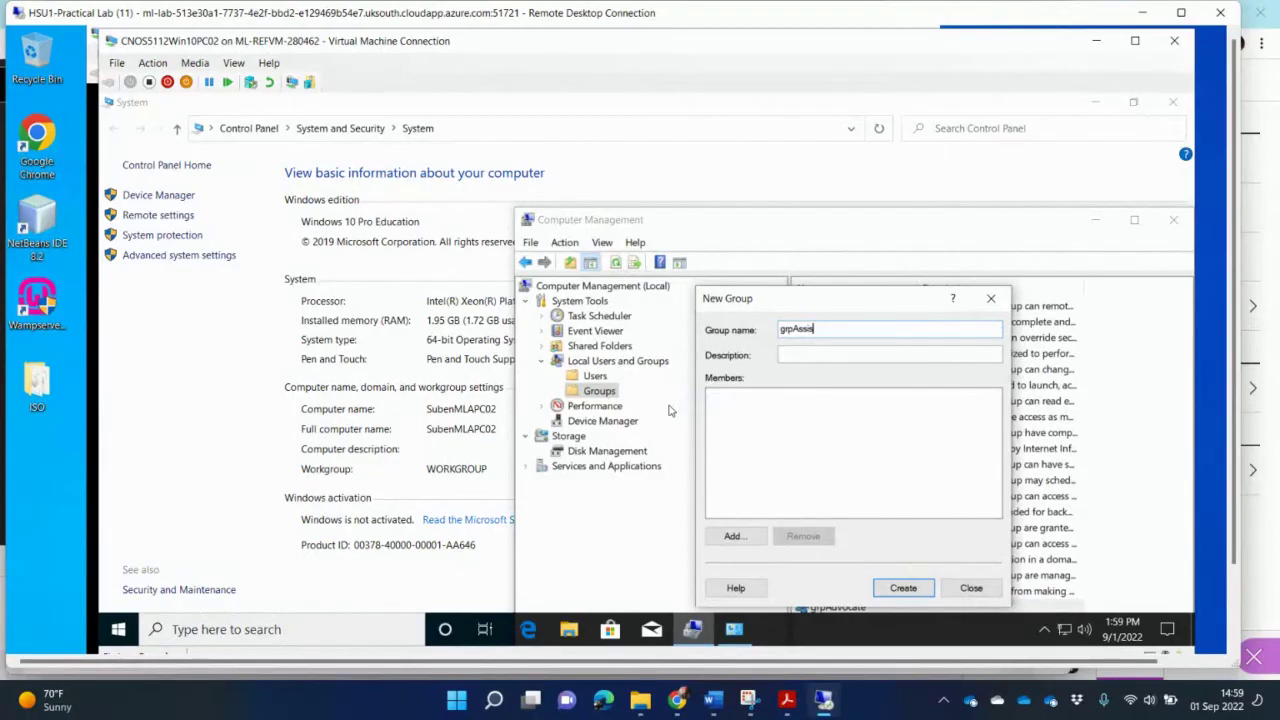
text(tants)
click(735, 537)
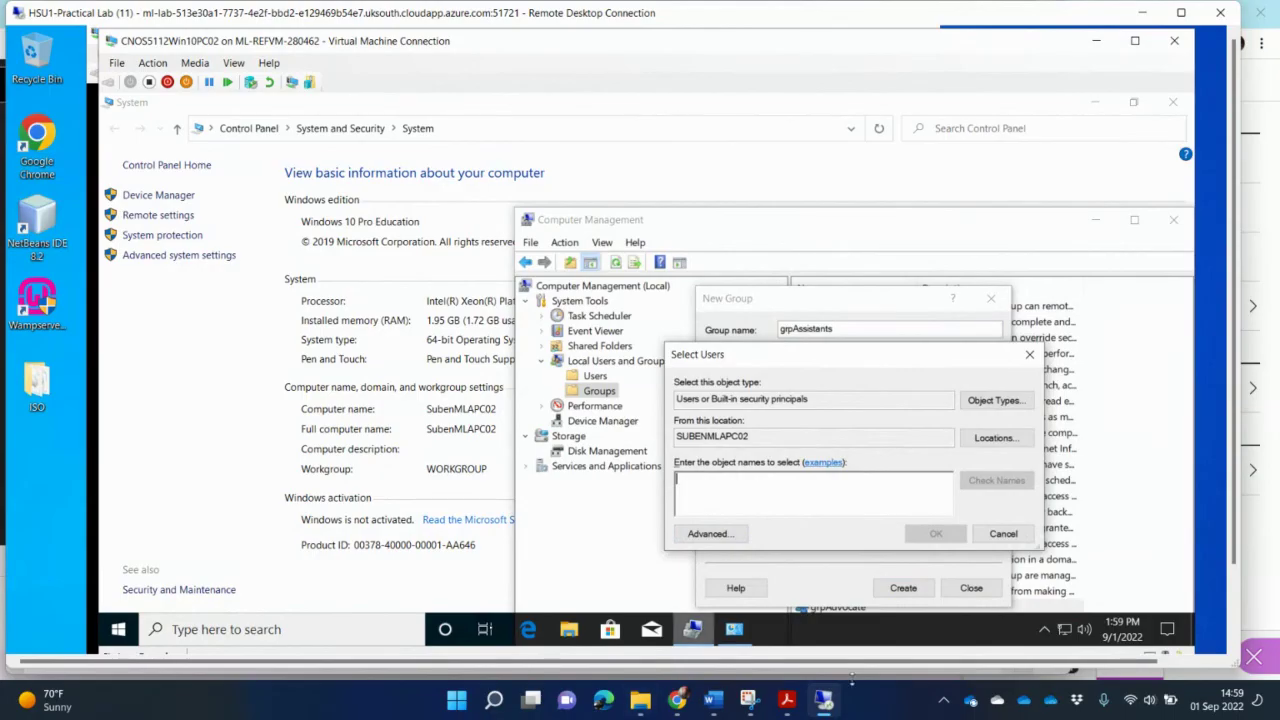
click(787, 700)
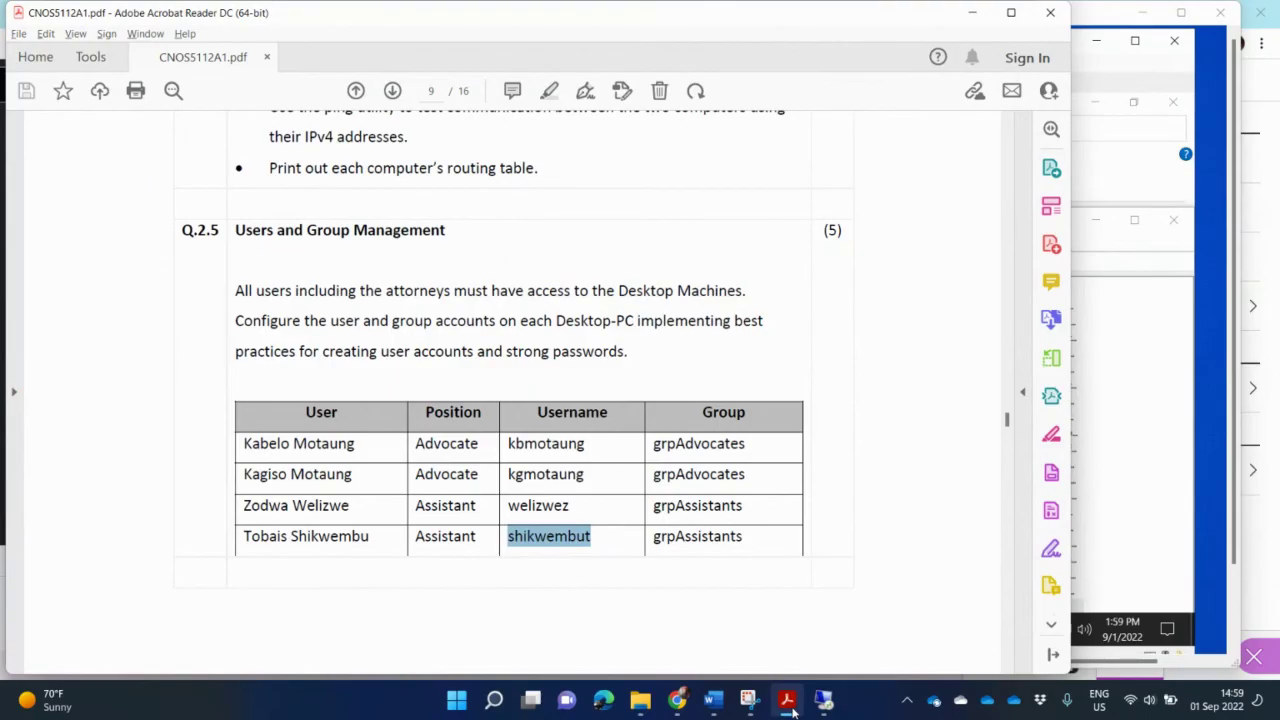
click(788, 703)
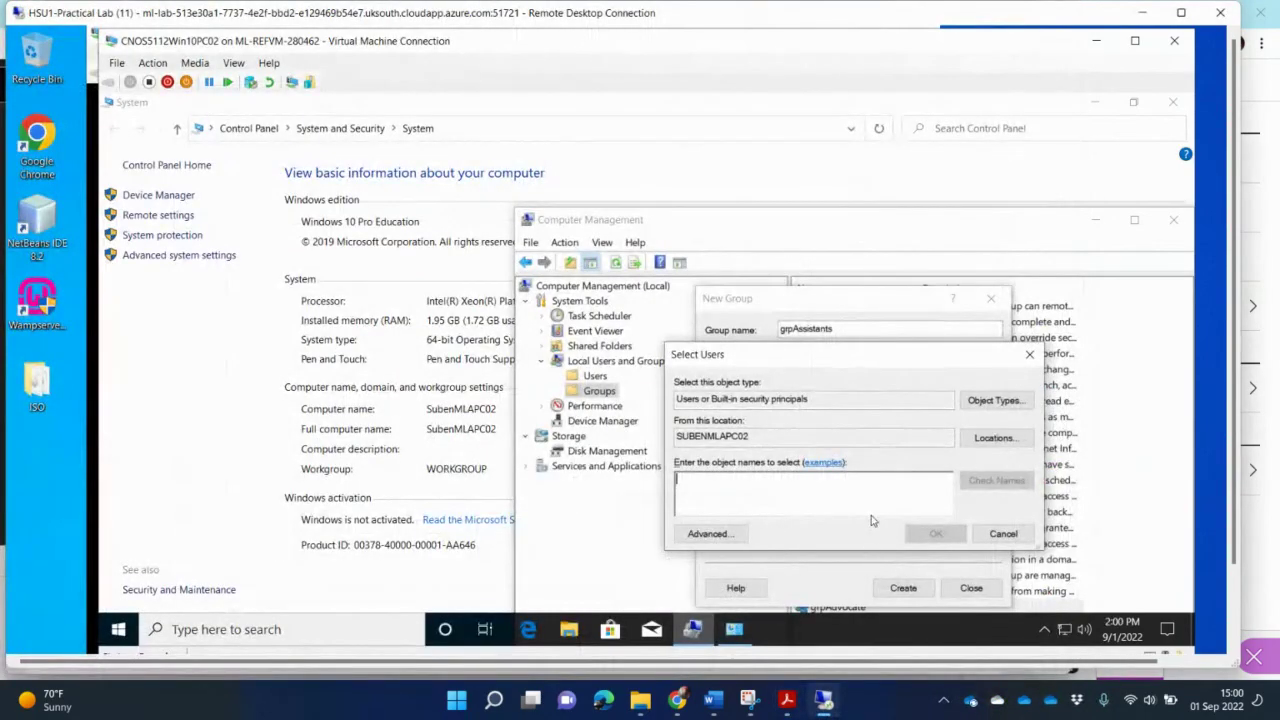
Step: Enter 'mel' as a member name and check it, dismissing the name-not-found warning
text(mel)
click(996, 481)
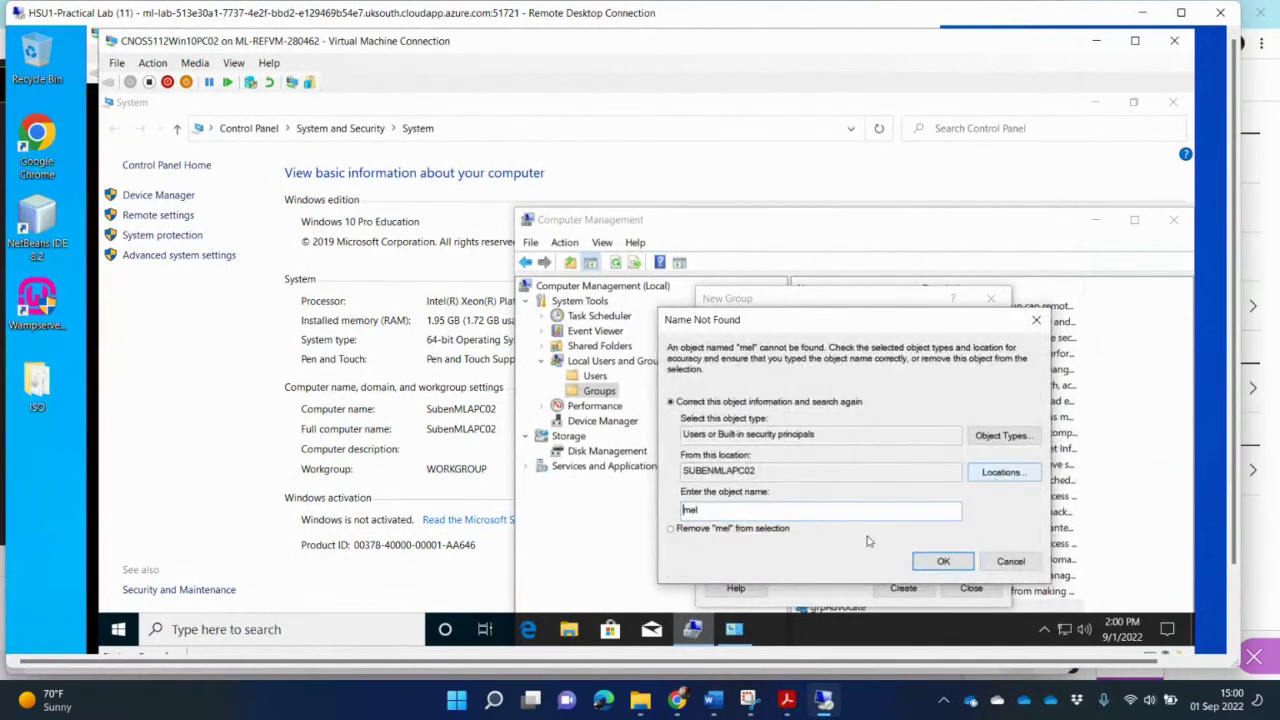
click(1008, 562)
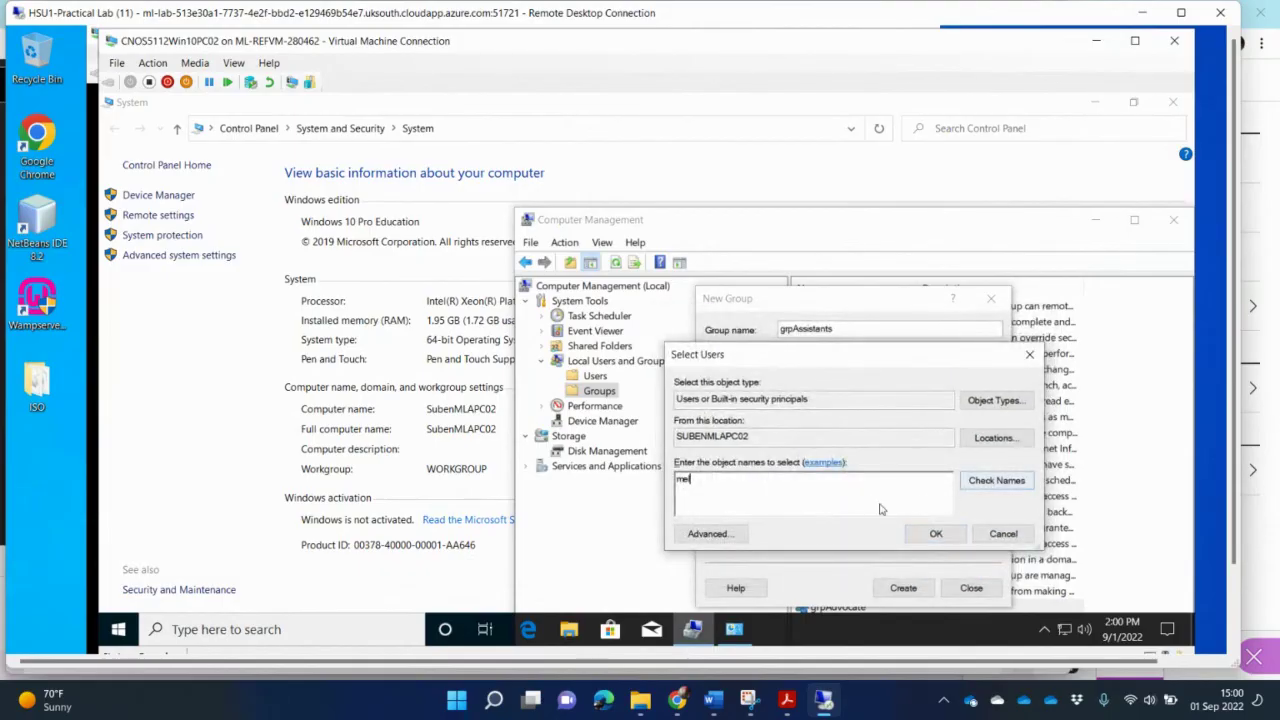
double_click(700, 503)
Step: Use Advanced search with Find Now to select both assistant user accounts
click(708, 534)
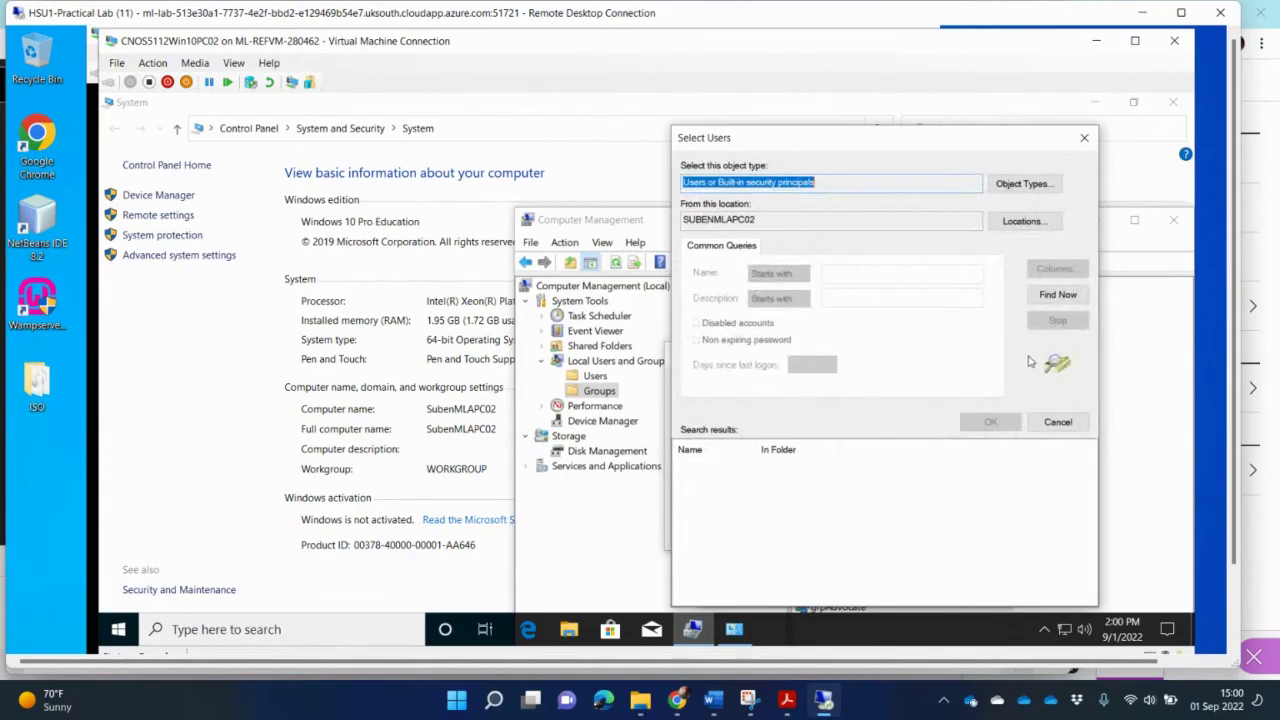
click(1060, 295)
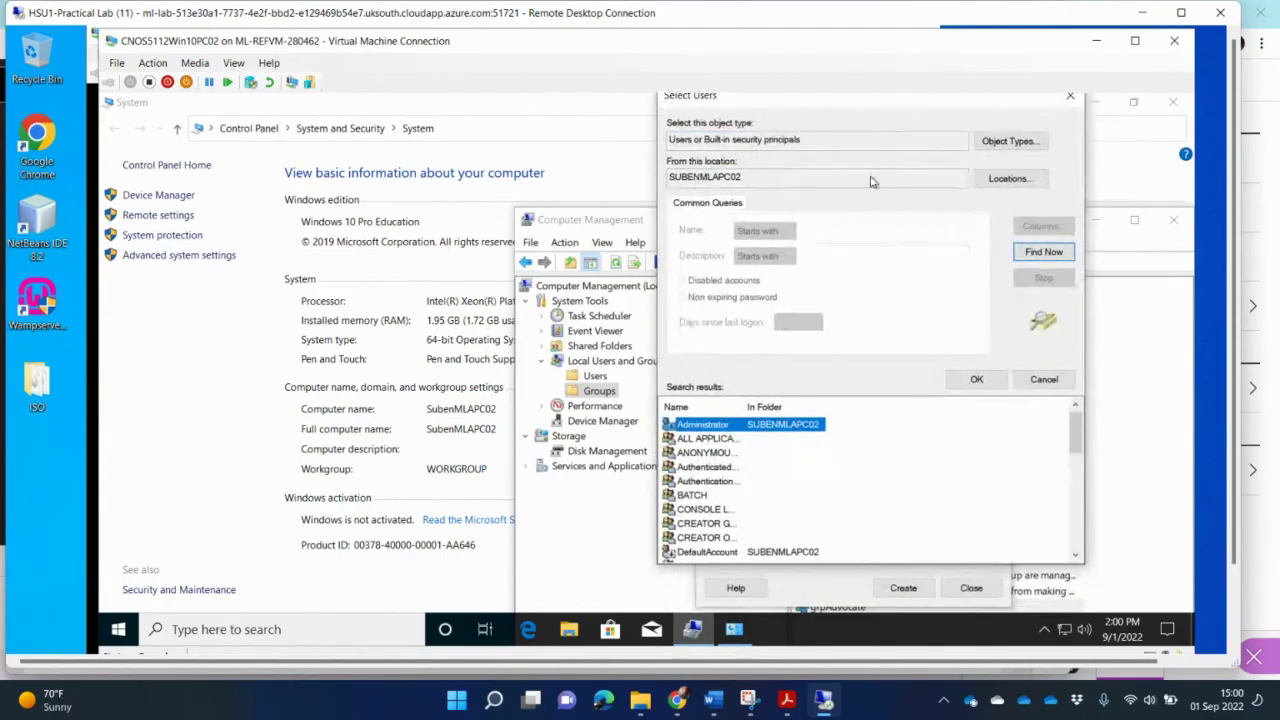
click(744, 509)
scroll(744, 509, down, 3)
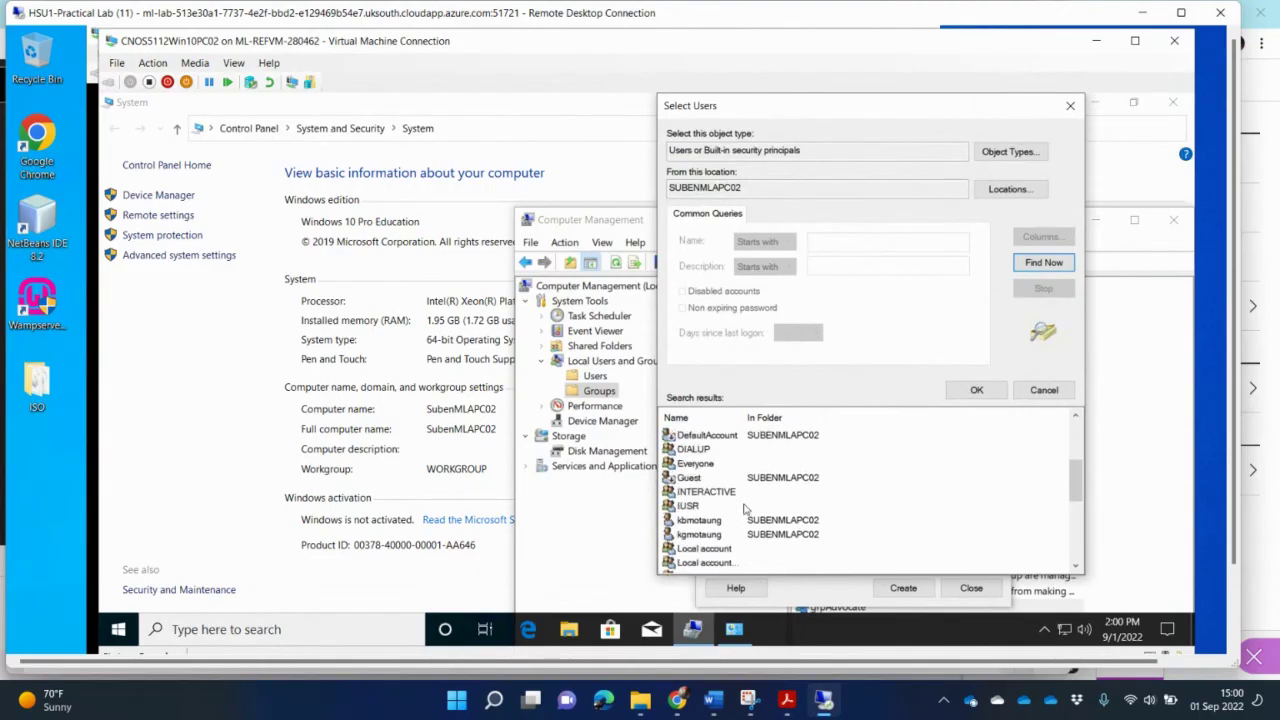
scroll(744, 509, down, 2)
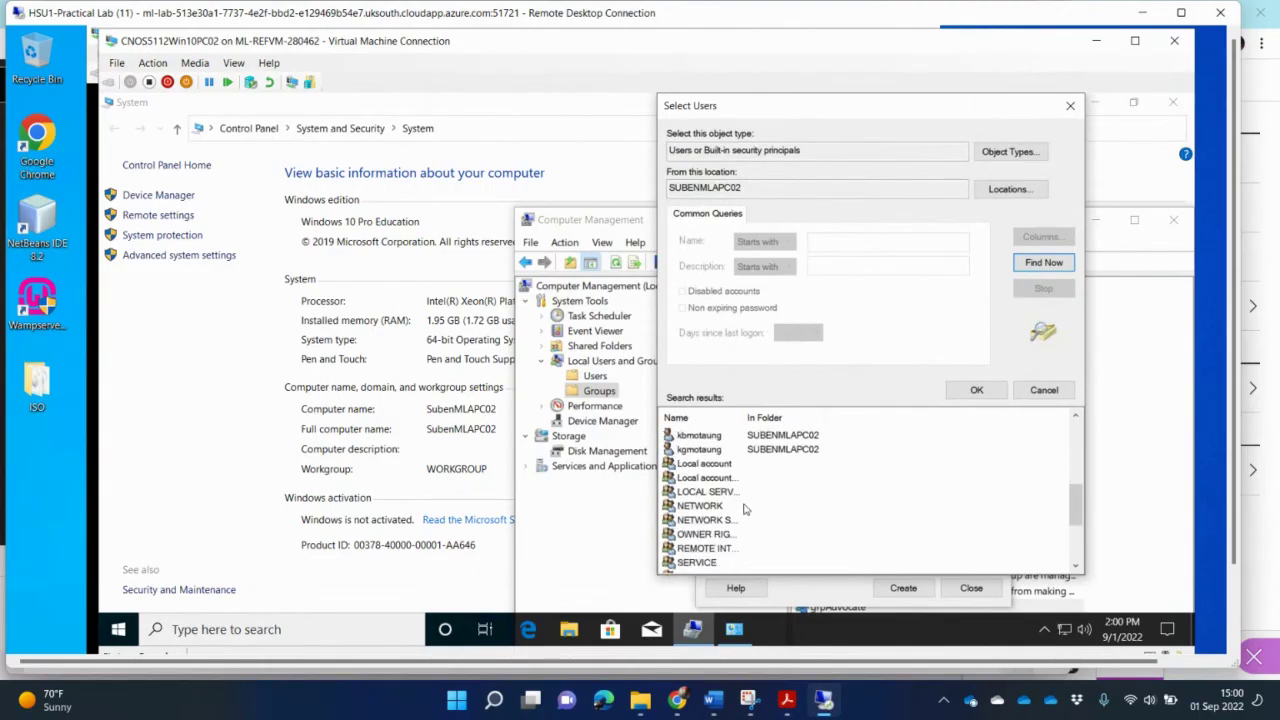
scroll(744, 509, down, 3)
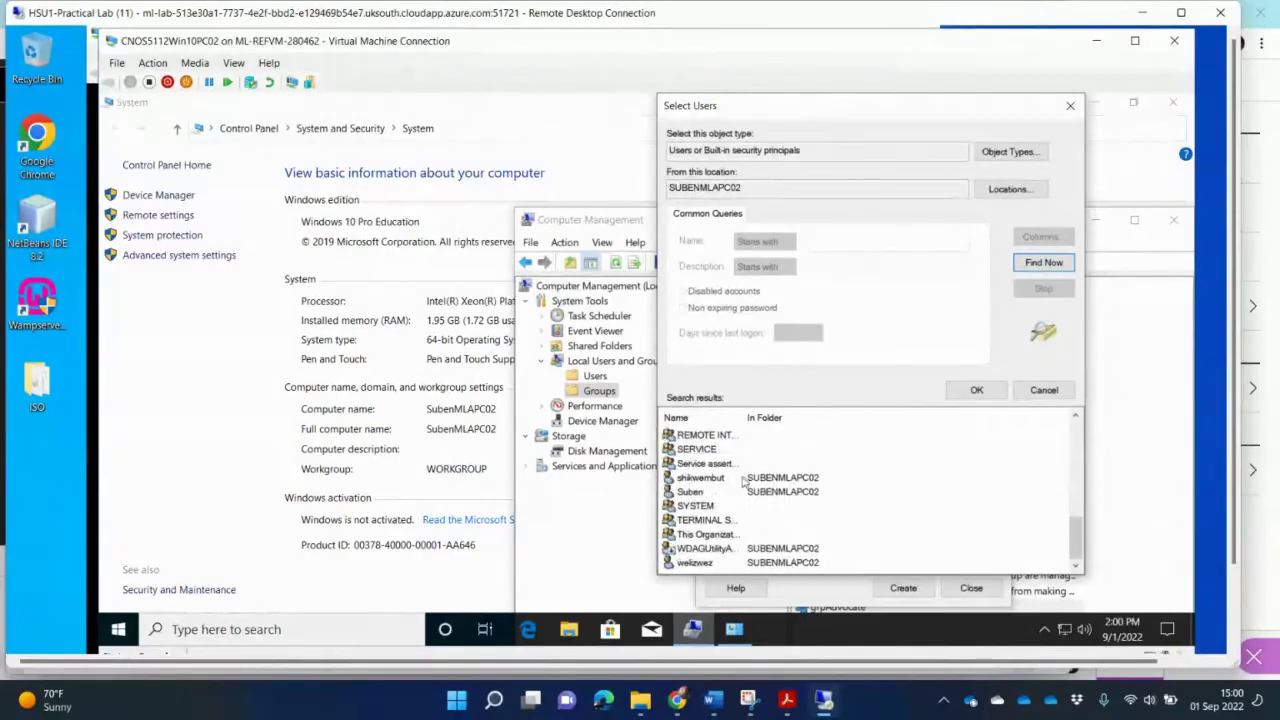
click(744, 478)
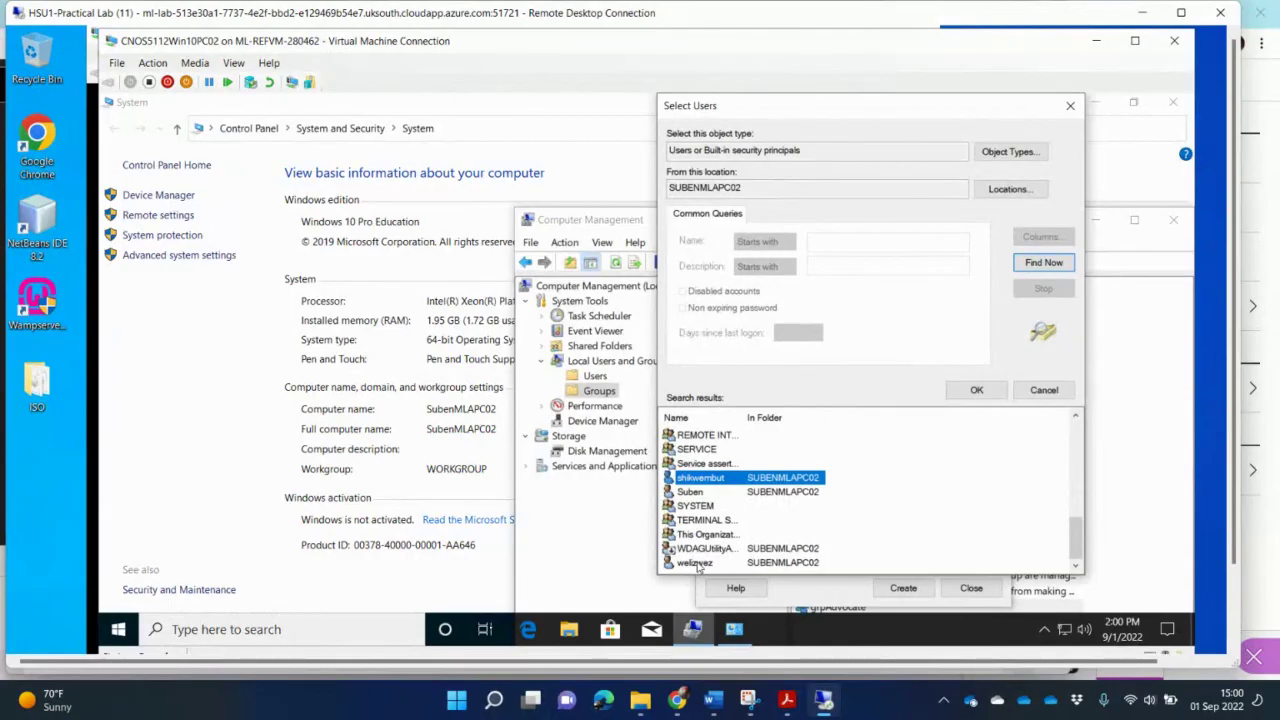
ctrl+click(698, 564)
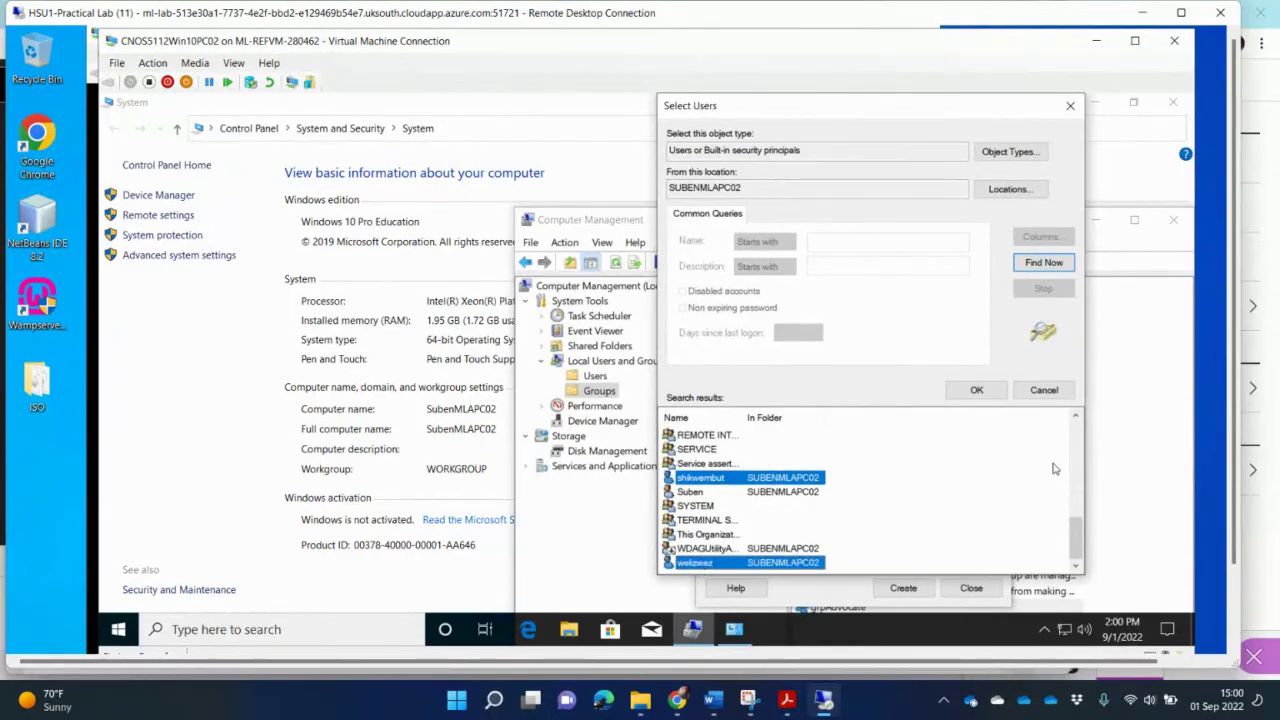
click(977, 391)
Step: Delete the invalid 'mel' entry and add the two assistant accounts as group members
click(935, 533)
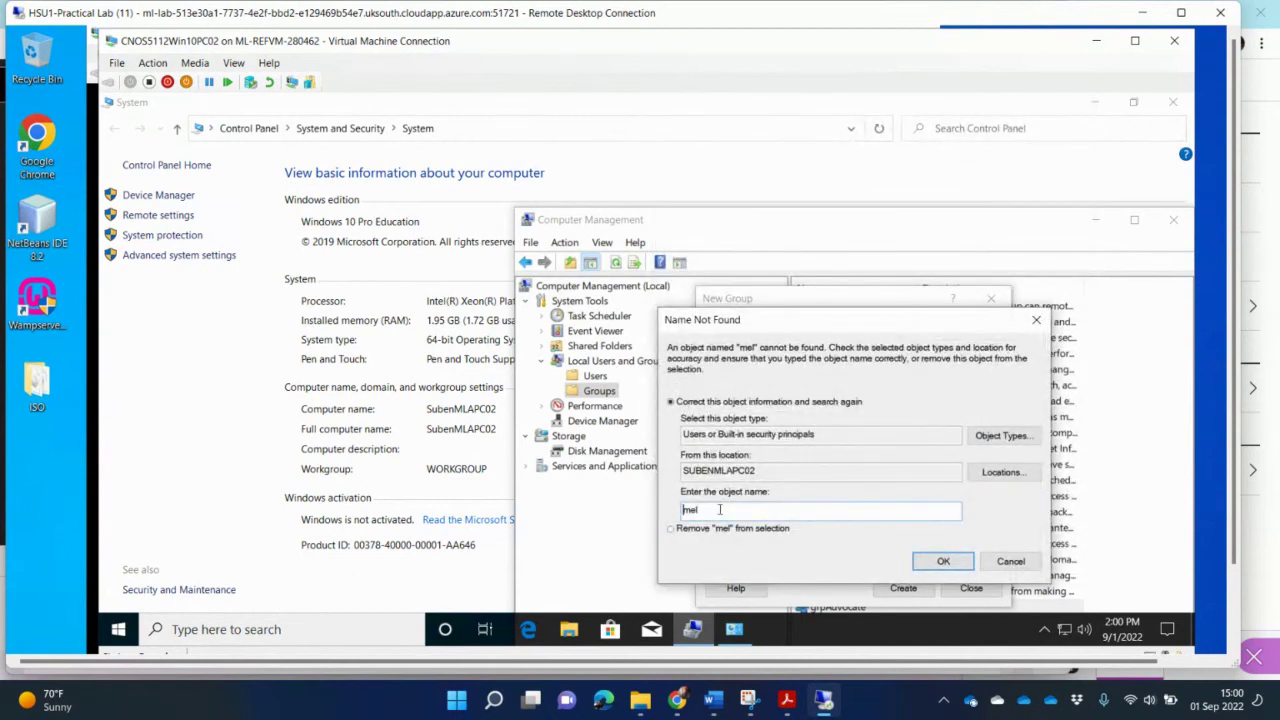
double_click(684, 510)
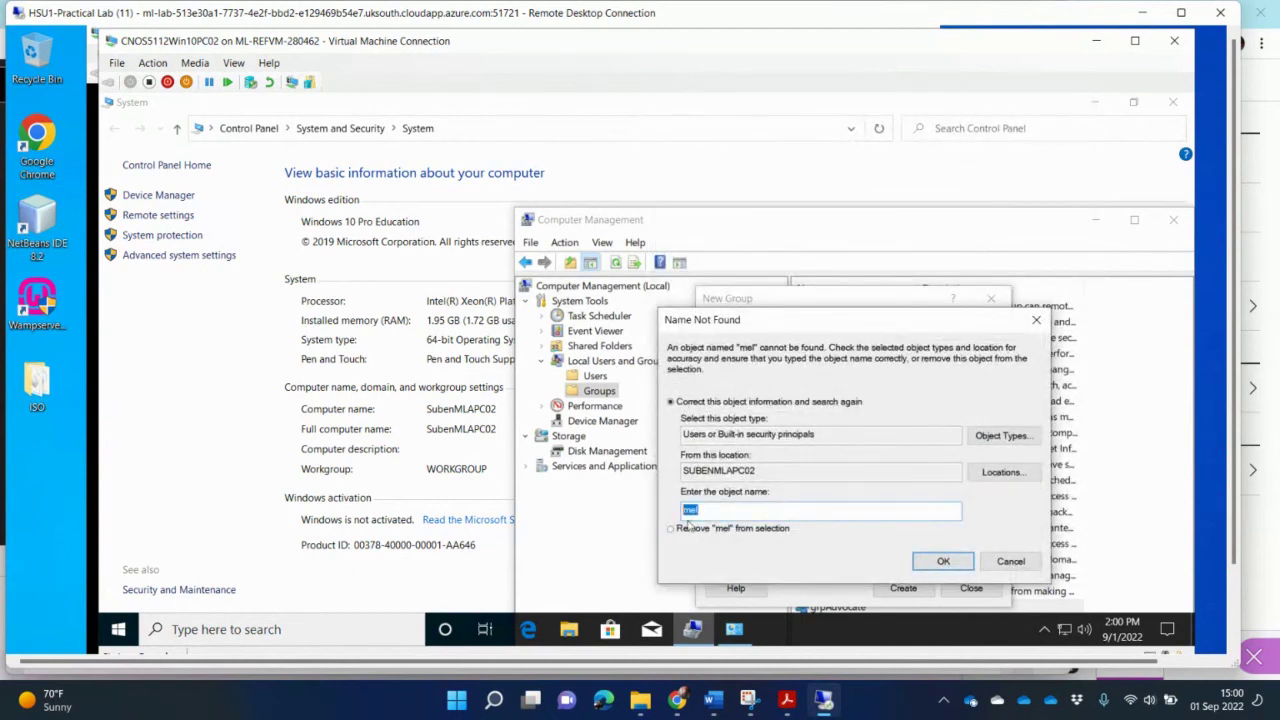
click(1008, 561)
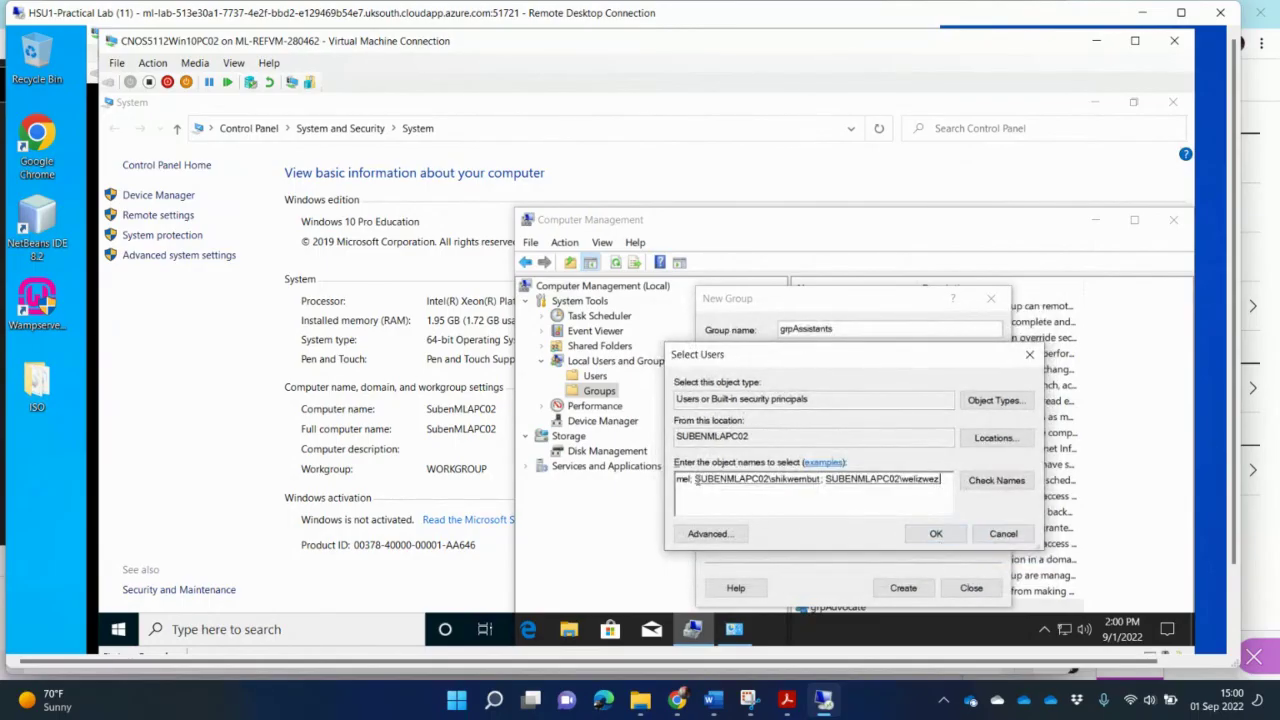
double_click(697, 479)
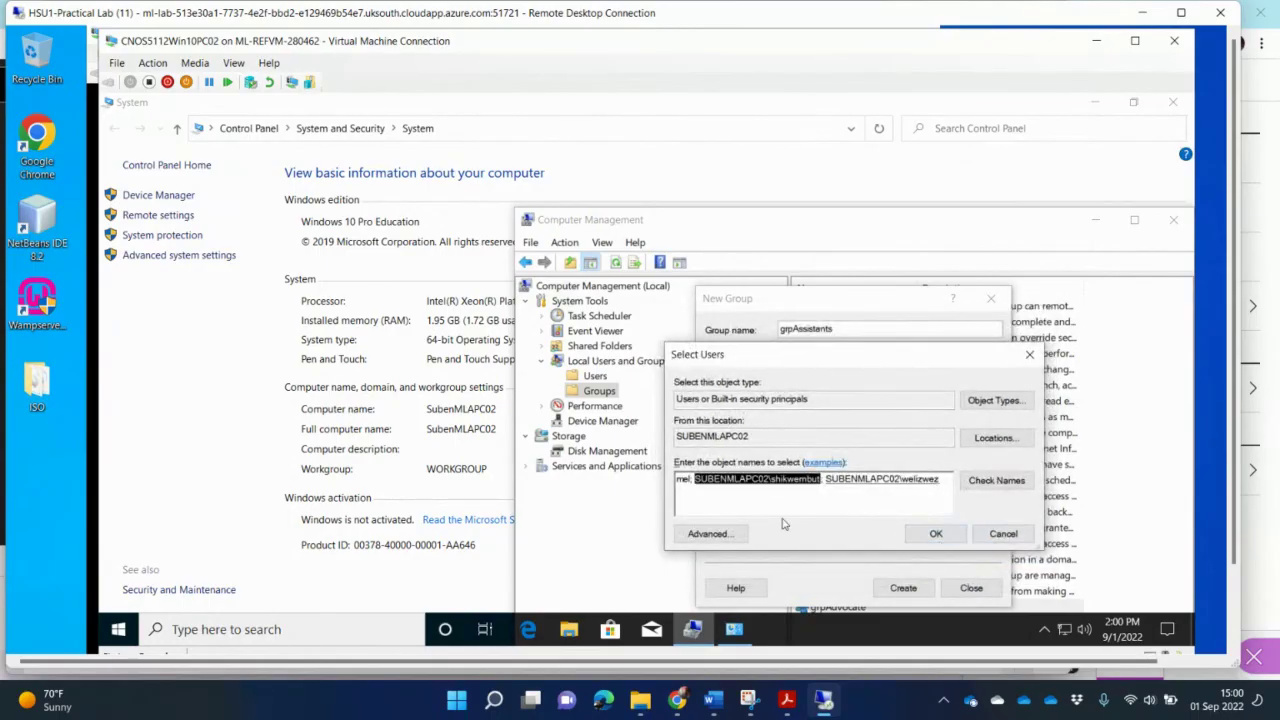
key(Left)
key(BackSpace)
key(BackSpace)
key(BackSpace)
key(BackSpace)
key(BackSpace)
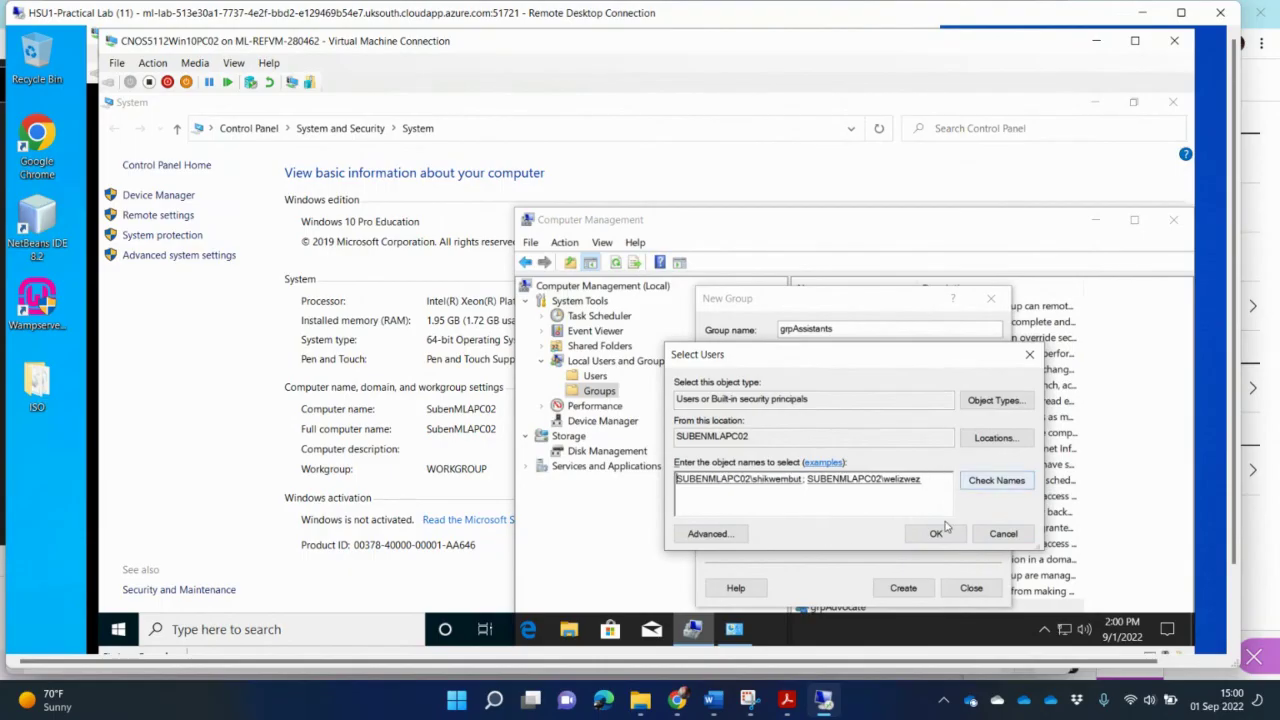
click(938, 534)
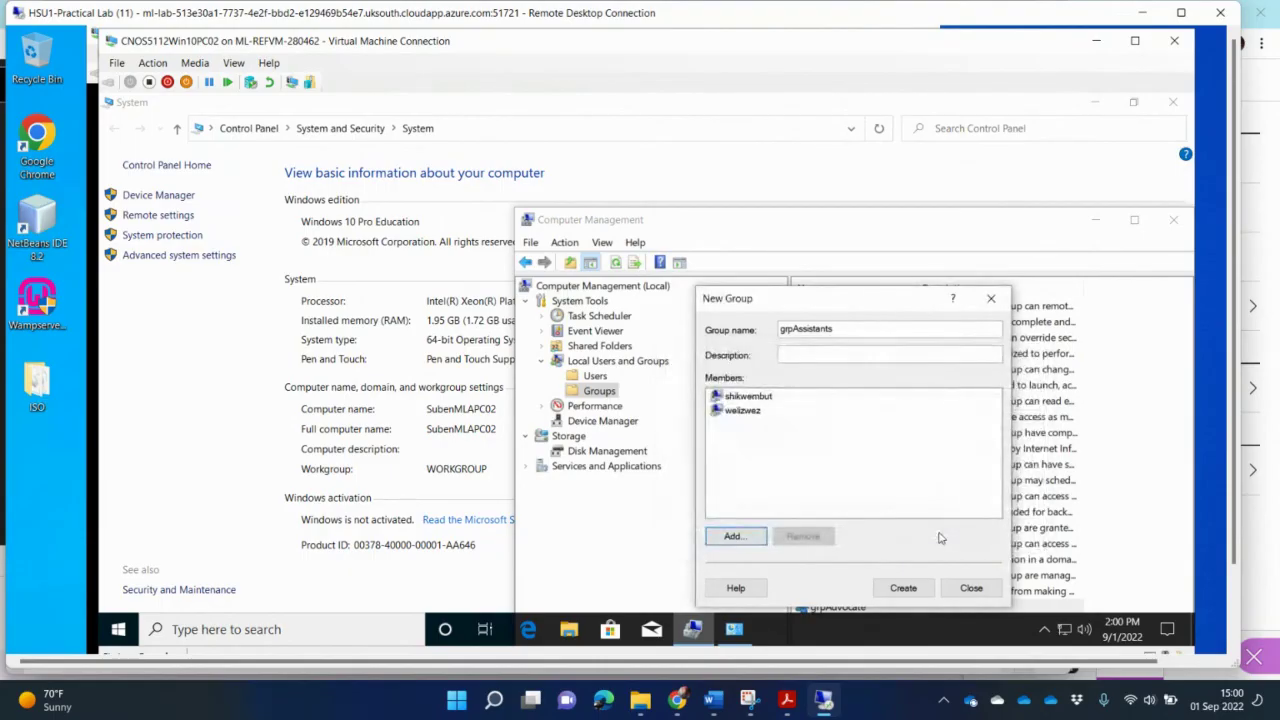
Step: Create the grpAssistants group, close the New Group form, and locate it in the Groups list
click(914, 590)
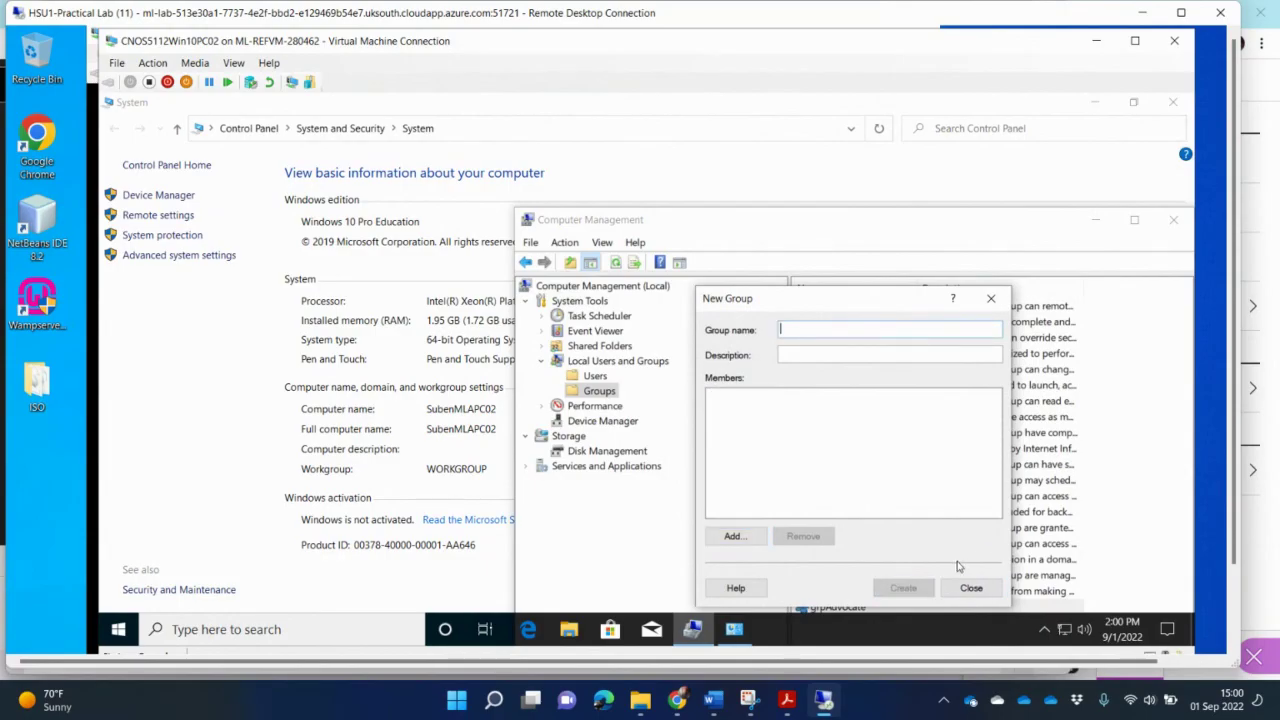
click(971, 590)
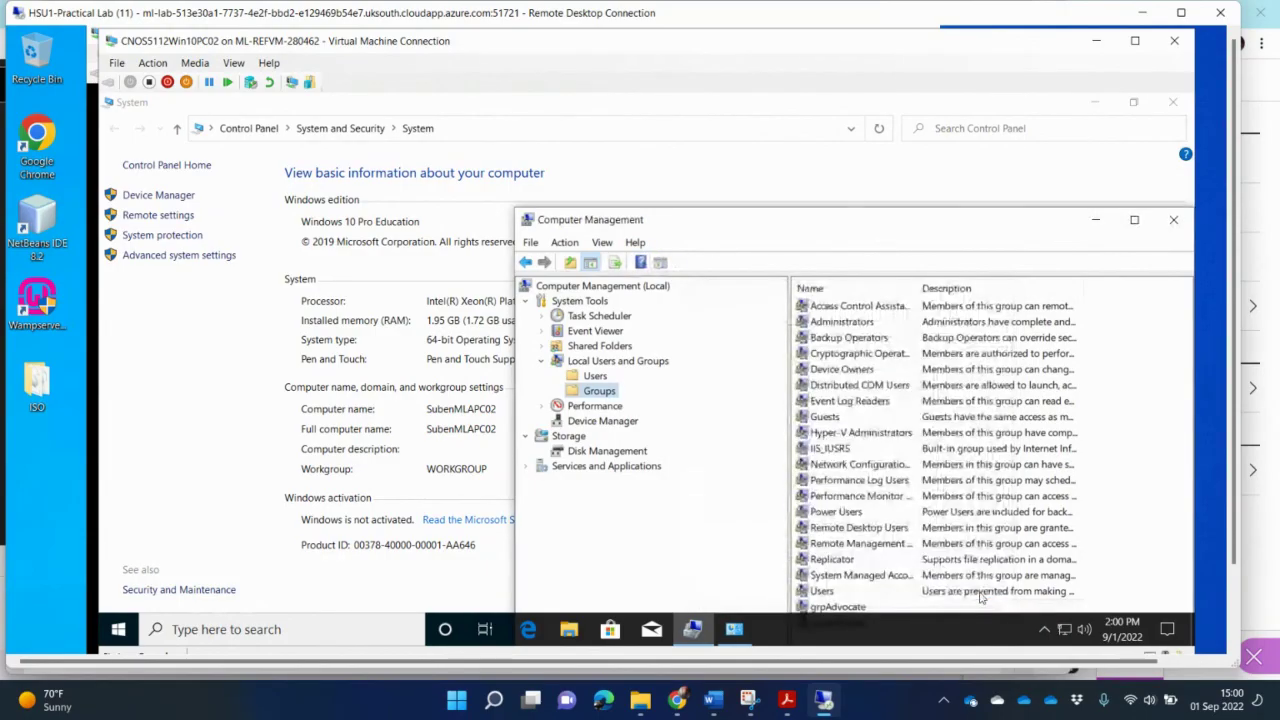
click(905, 577)
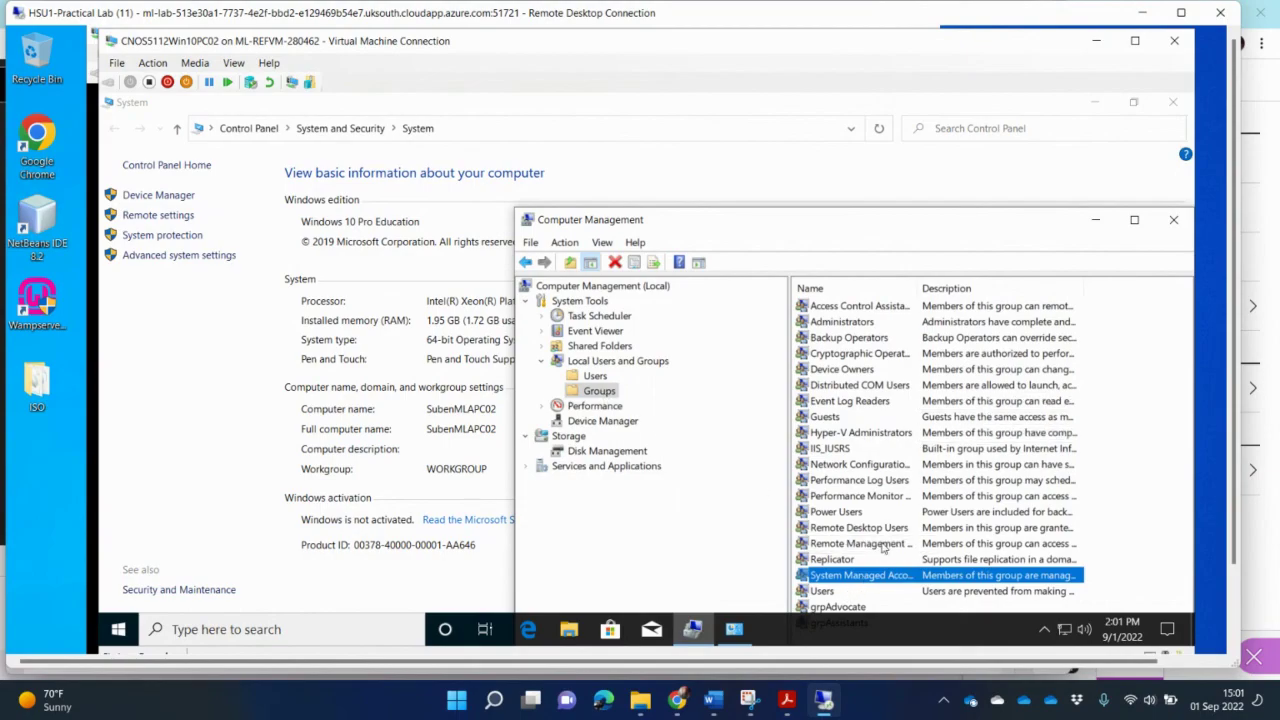
click(900, 544)
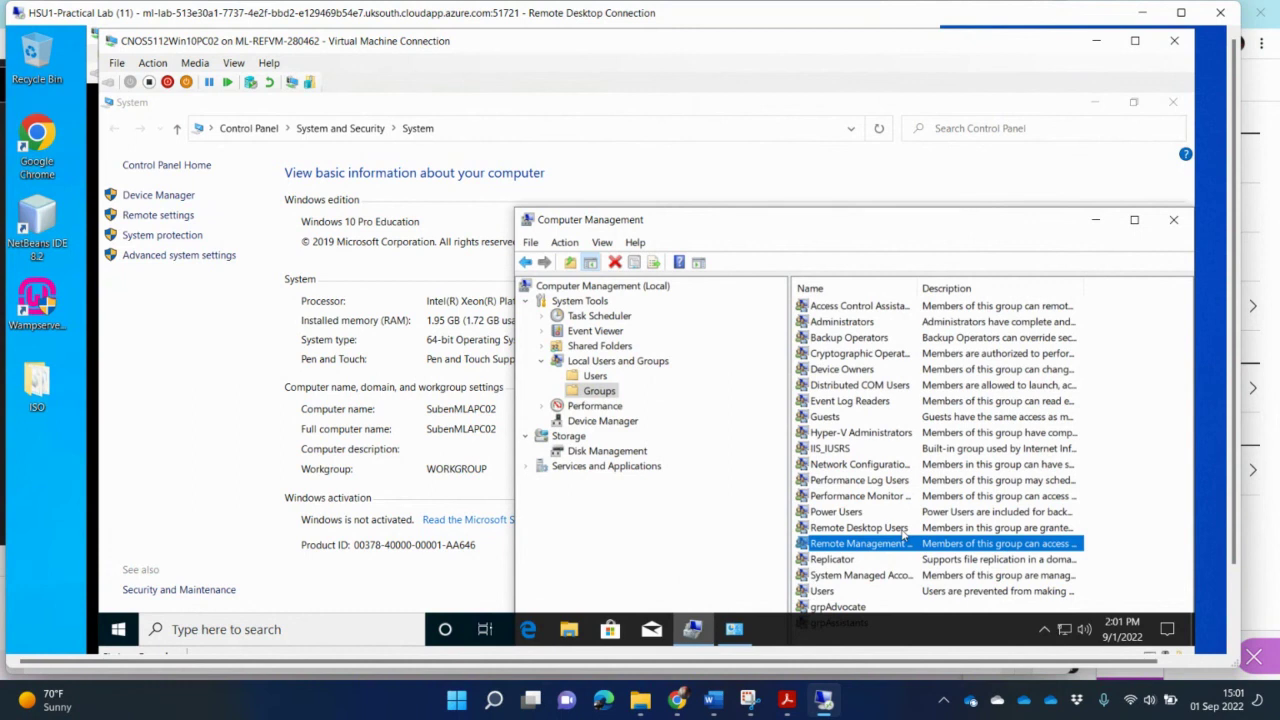
key(Down)
key(Down)
key(Down)
key(Down)
key(Down)
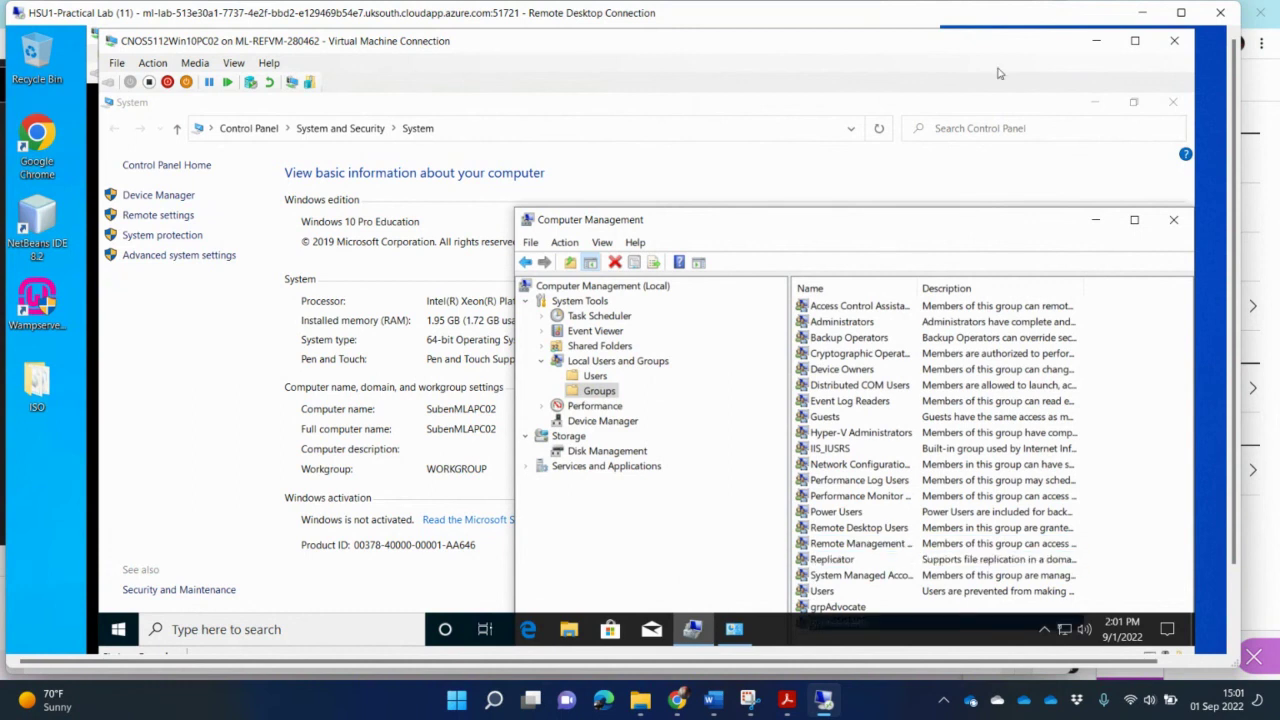
Step: Open the grpAssistants properties and position the dialog beside Computer Management
drag(940, 212, 931, 165)
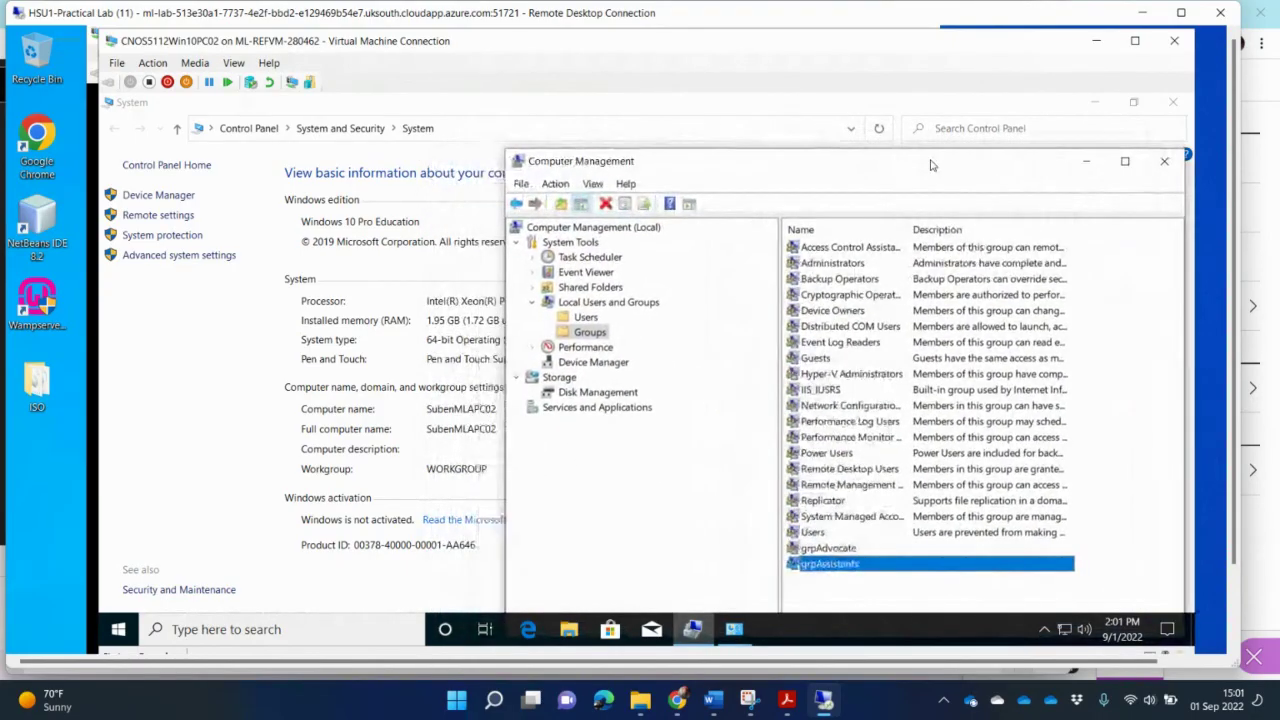
double_click(848, 566)
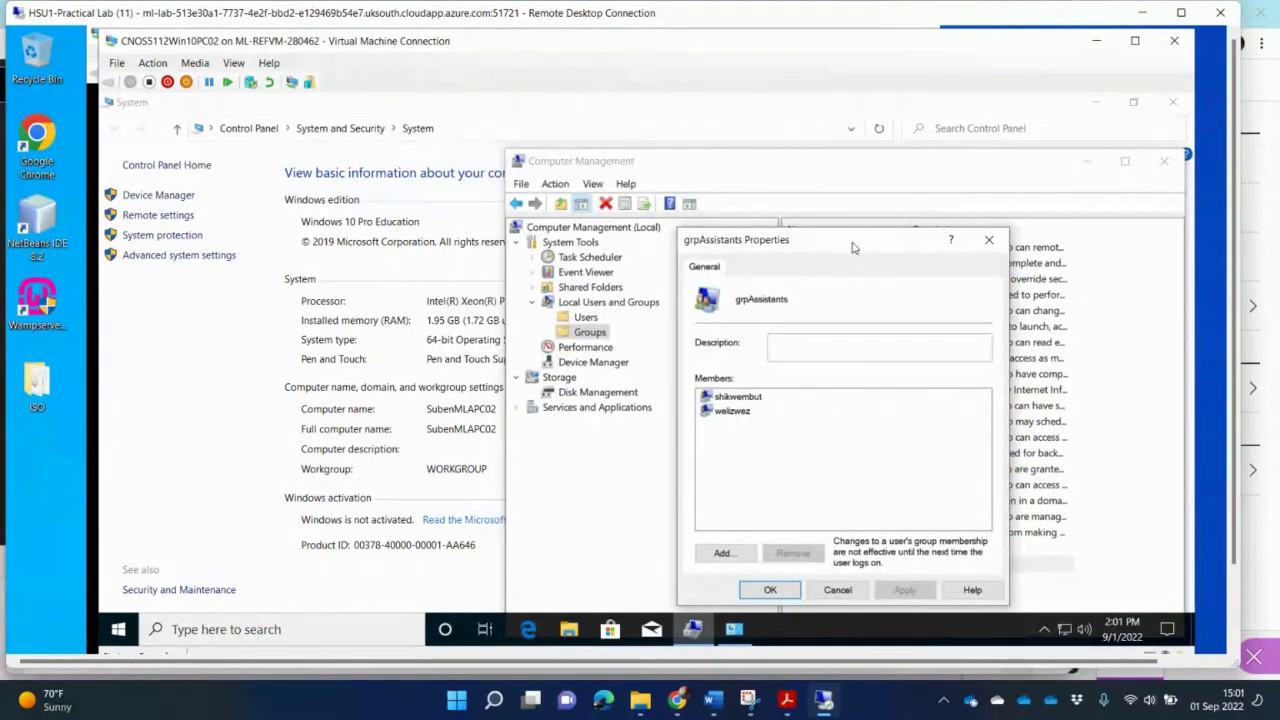
mouse_move(853, 247)
mouse_down()
mouse_move(985, 247)
mouse_move(914, 233)
mouse_move(871, 241)
mouse_up()
Step: Snip a rectangle around the system information and the grpAssistants Properties dialog
mouse_move(825, 706)
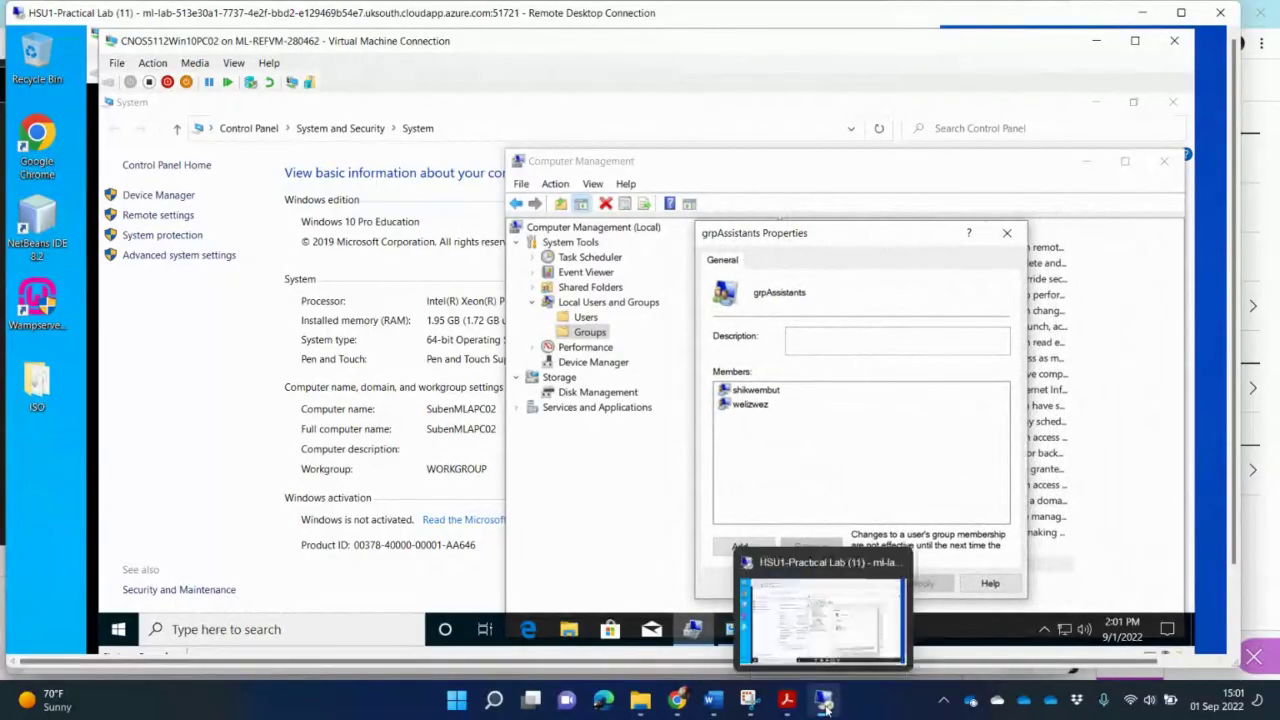
click(748, 699)
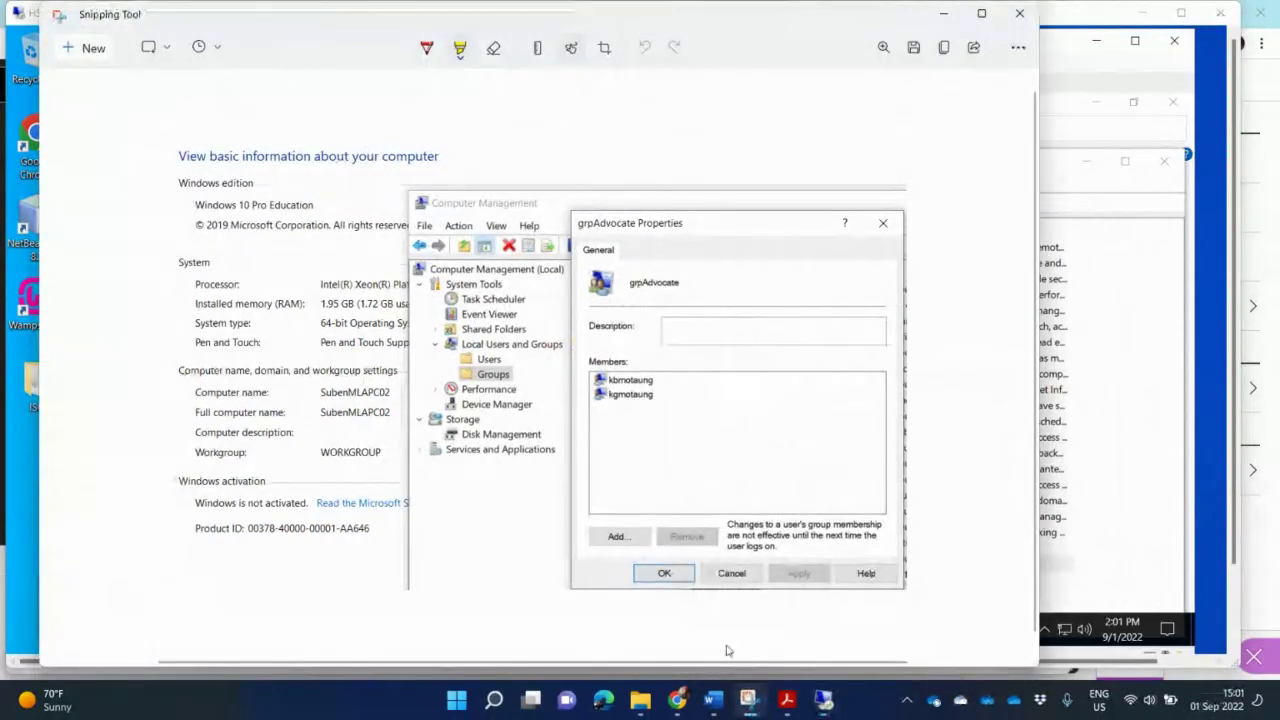
click(93, 47)
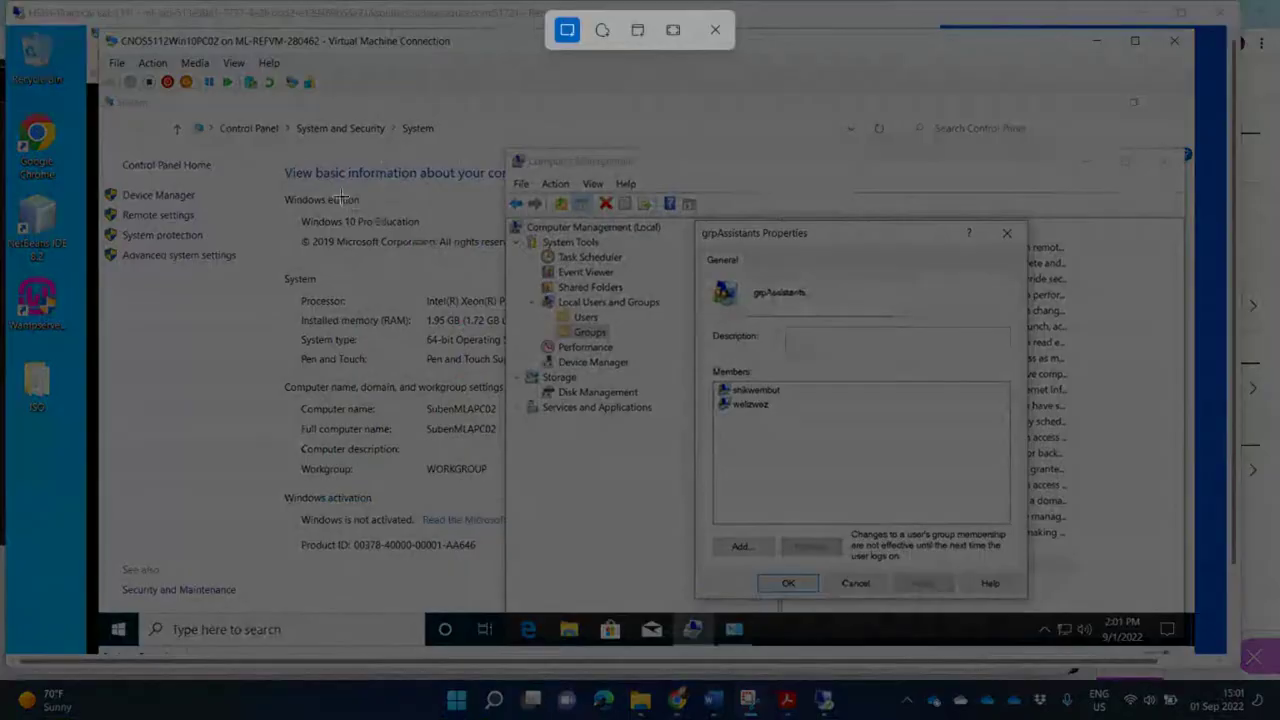
drag(284, 161, 1012, 596)
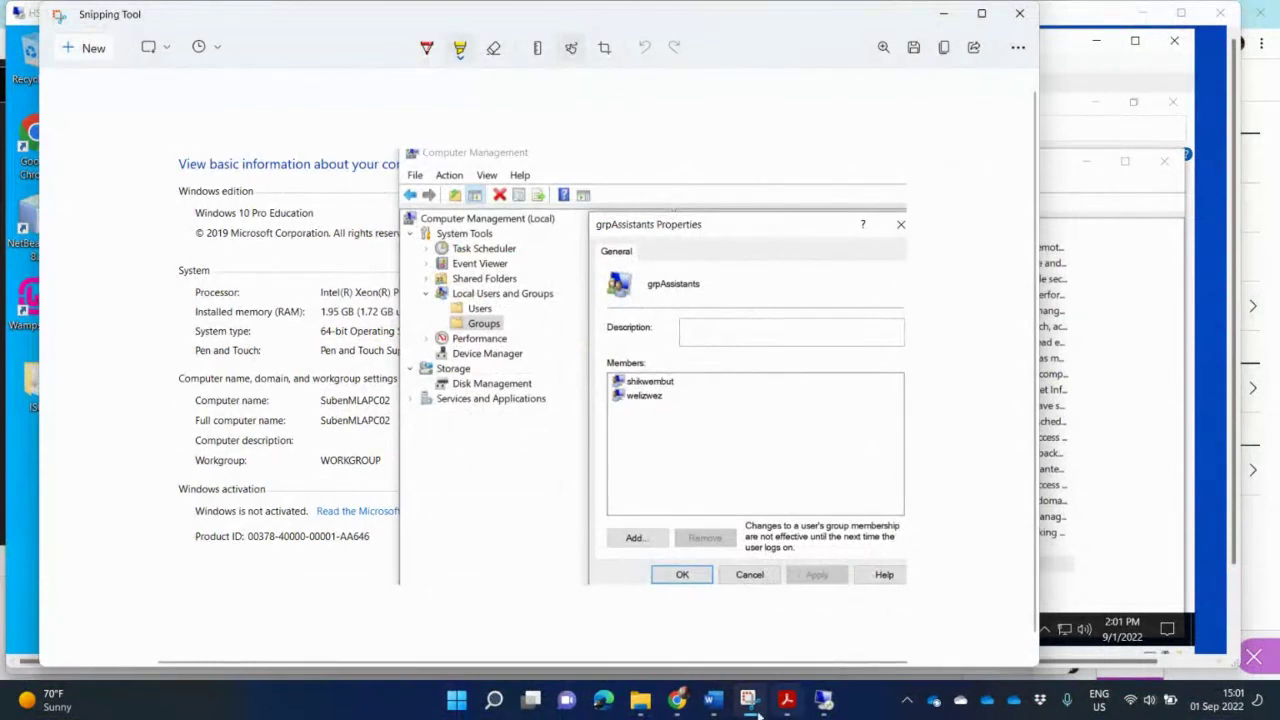
Step: Paste the grpAssistants snip below the grpAdvocate screenshot in the Word assignment
click(712, 702)
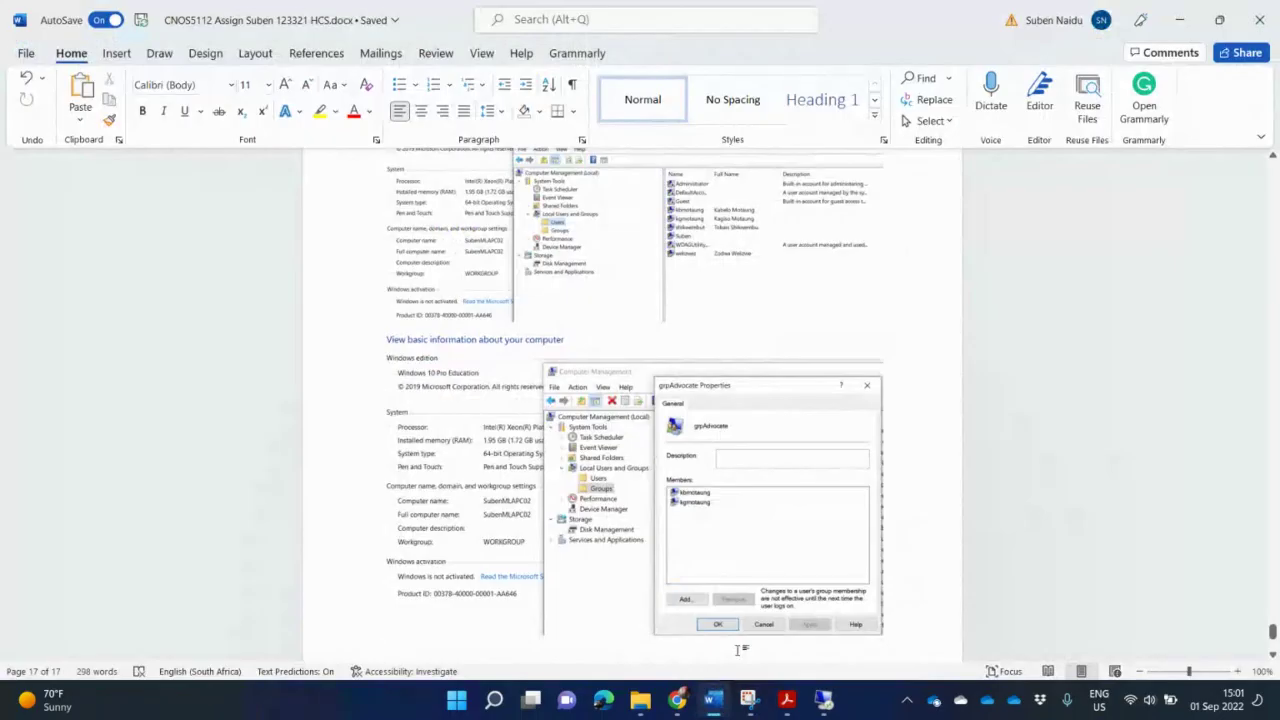
key(ctrl+v)
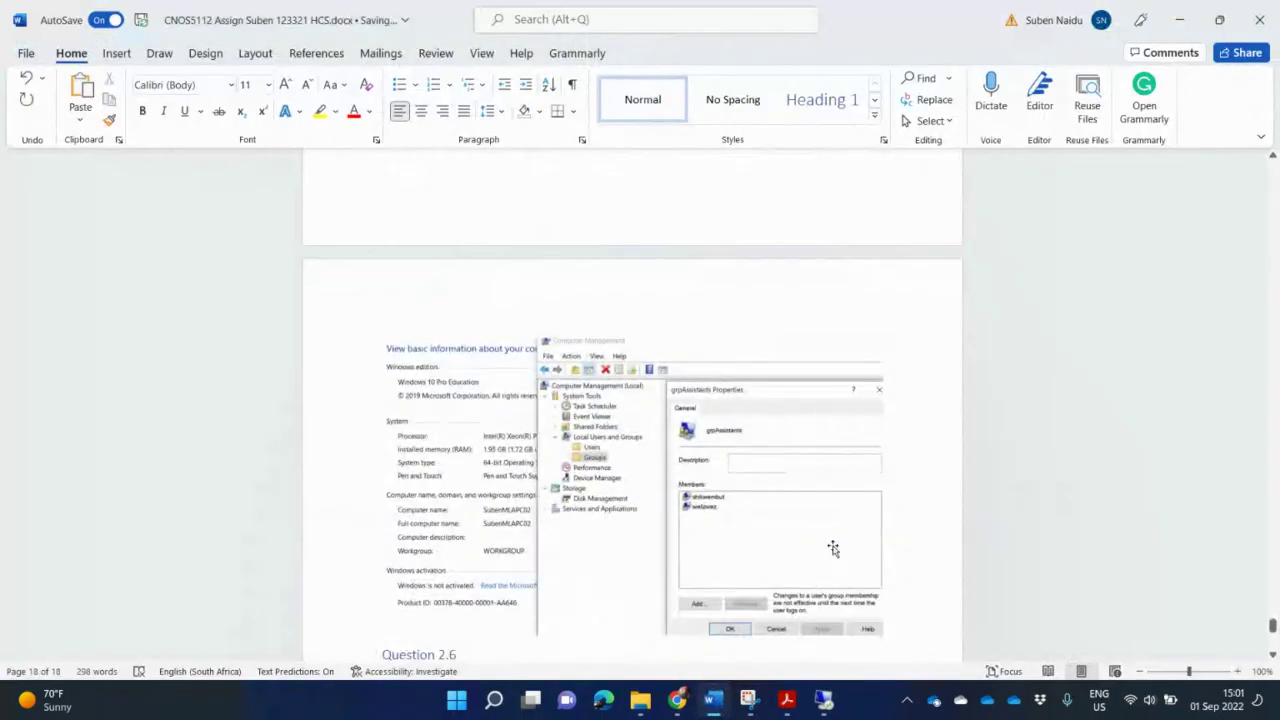
scroll(833, 548, down, 2)
scroll(833, 548, up, 4)
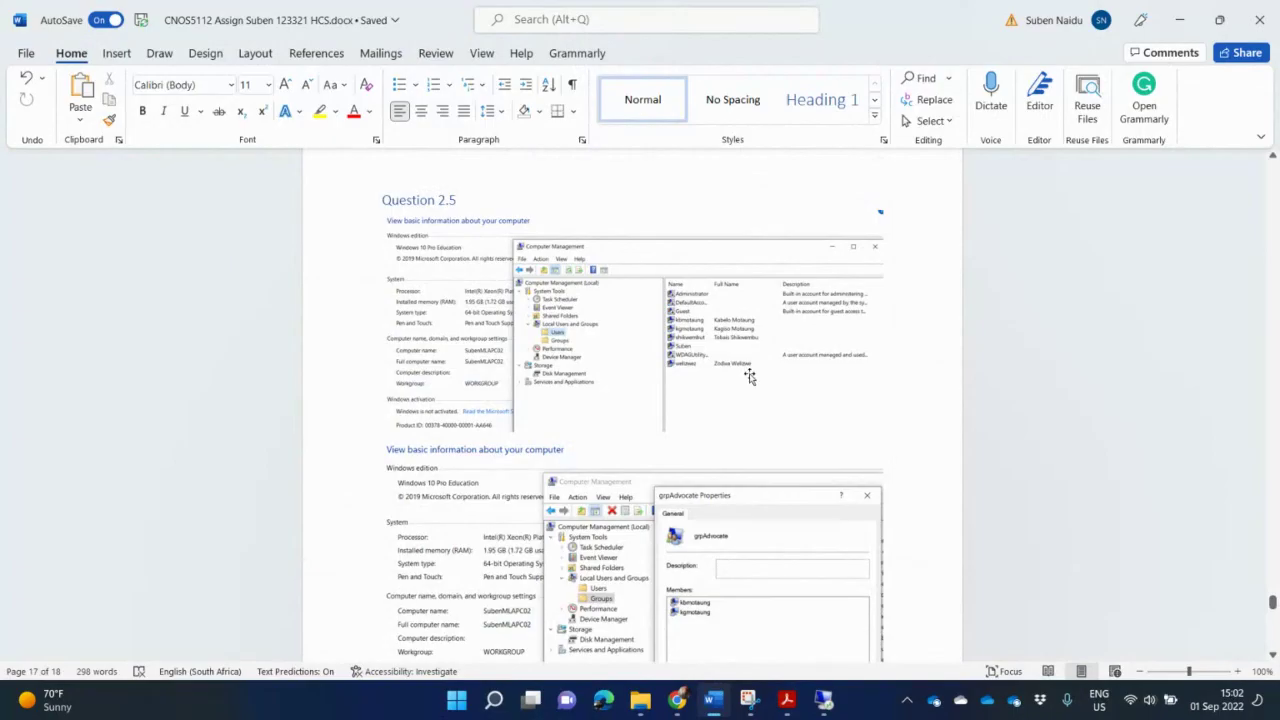
scroll(750, 376, down, 10)
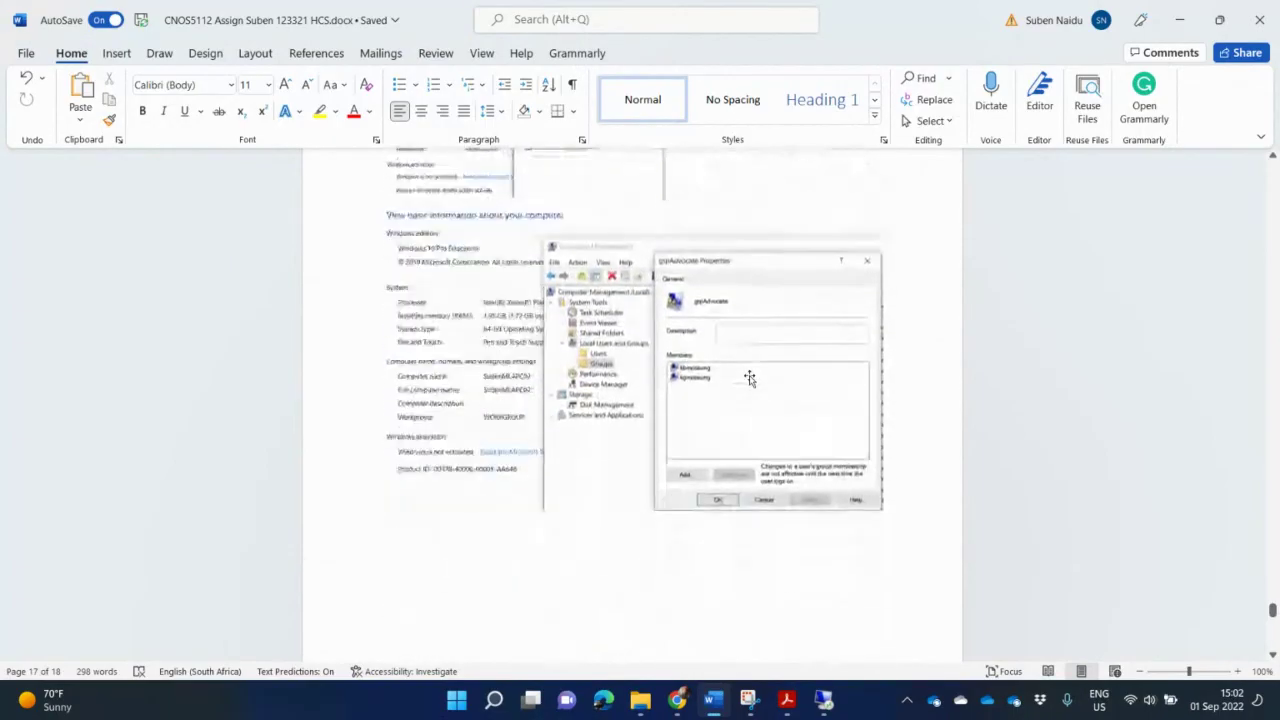
scroll(752, 381, down, 5)
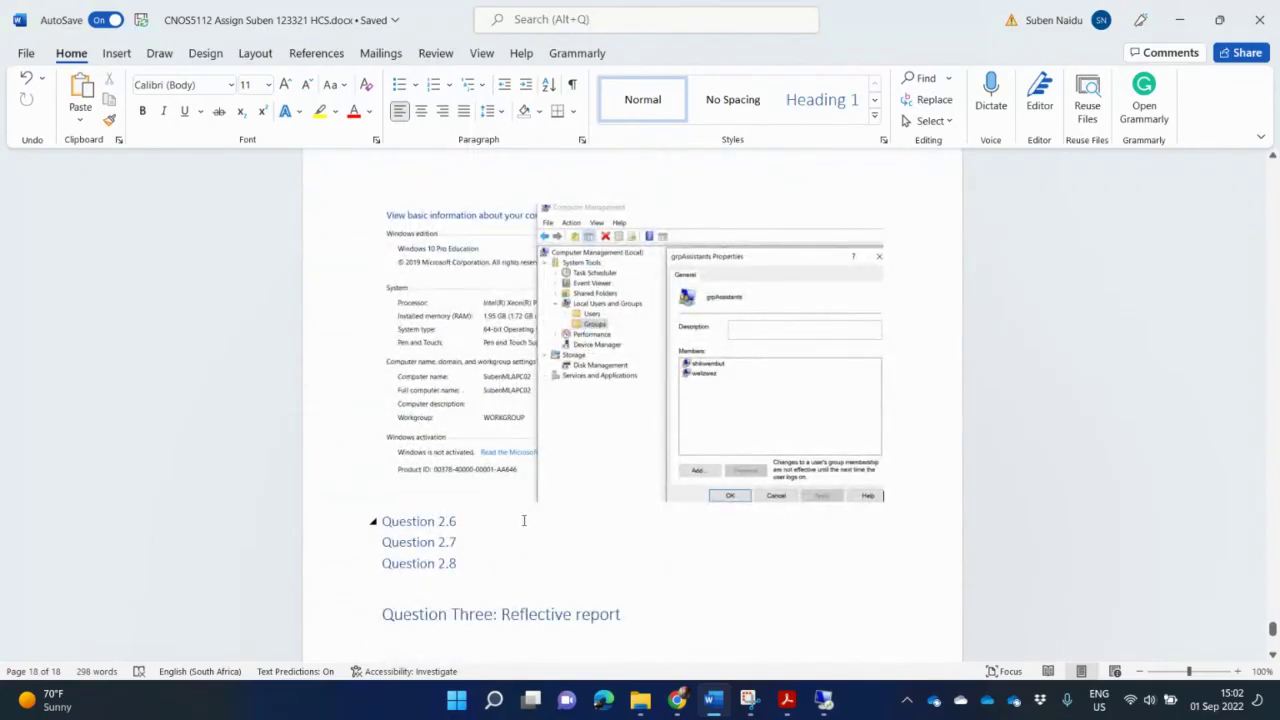
Step: Add a blank line below Question 2.6, then return to the Blackboard Collaborate session
click(476, 530)
key(Return)
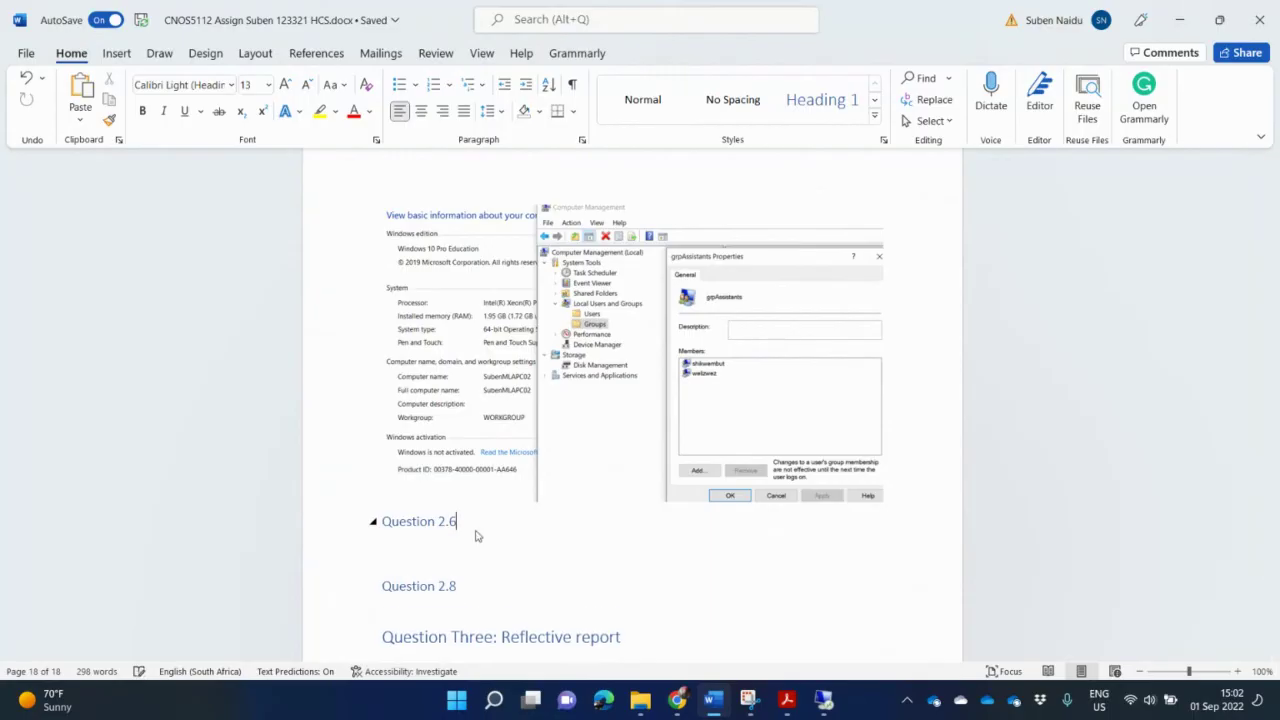
click(679, 702)
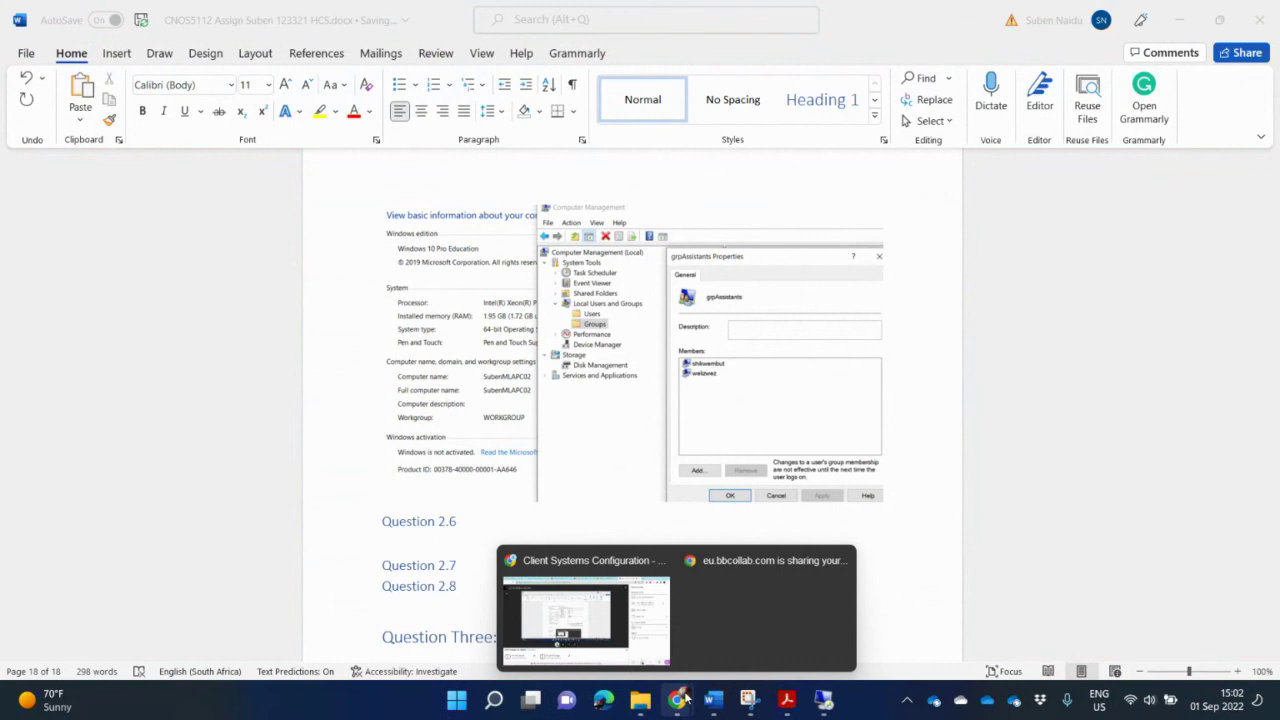
click(583, 605)
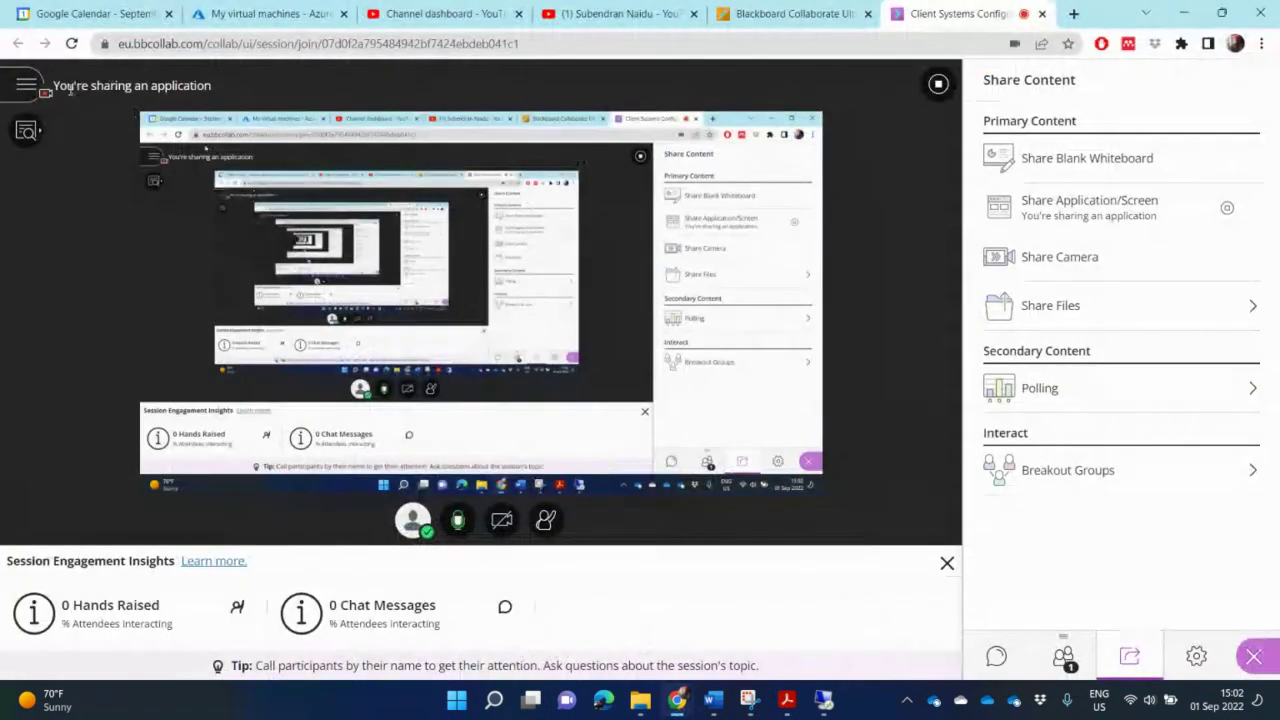